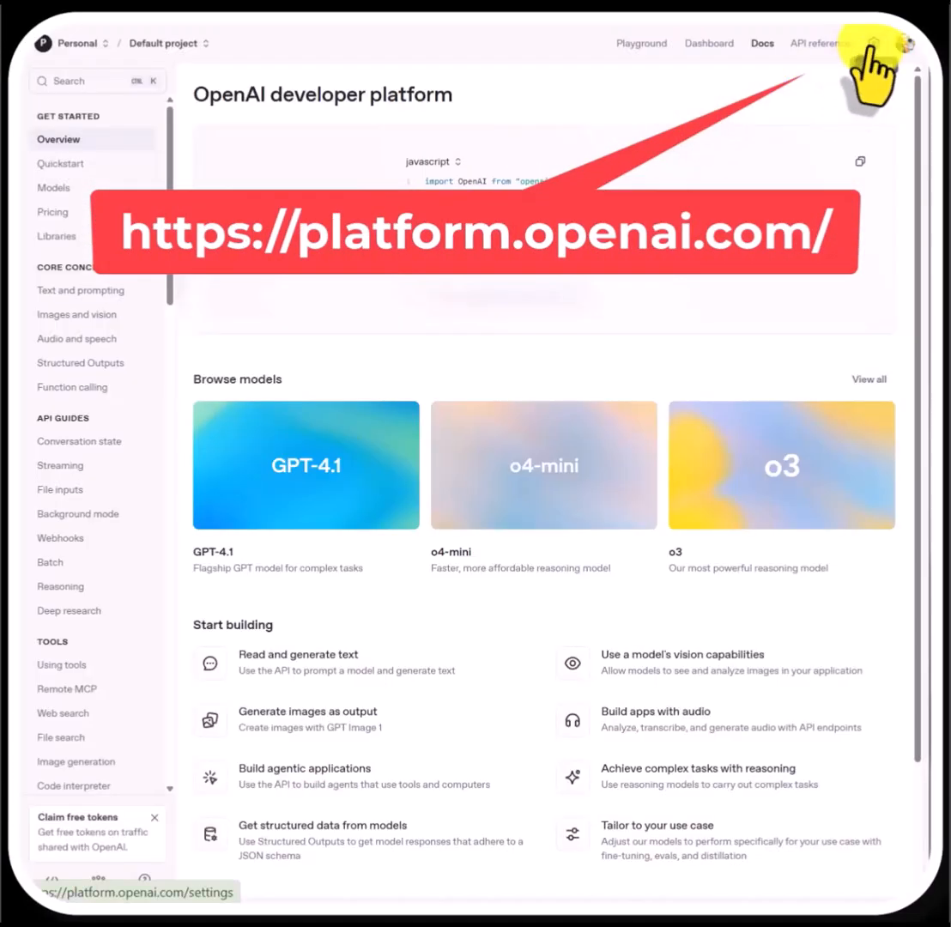
Start a new secret key in the organization's API keys settings and name it AI_Agent_Quiz_GS
{"action": "left_click", "coordinate": [871, 43]}
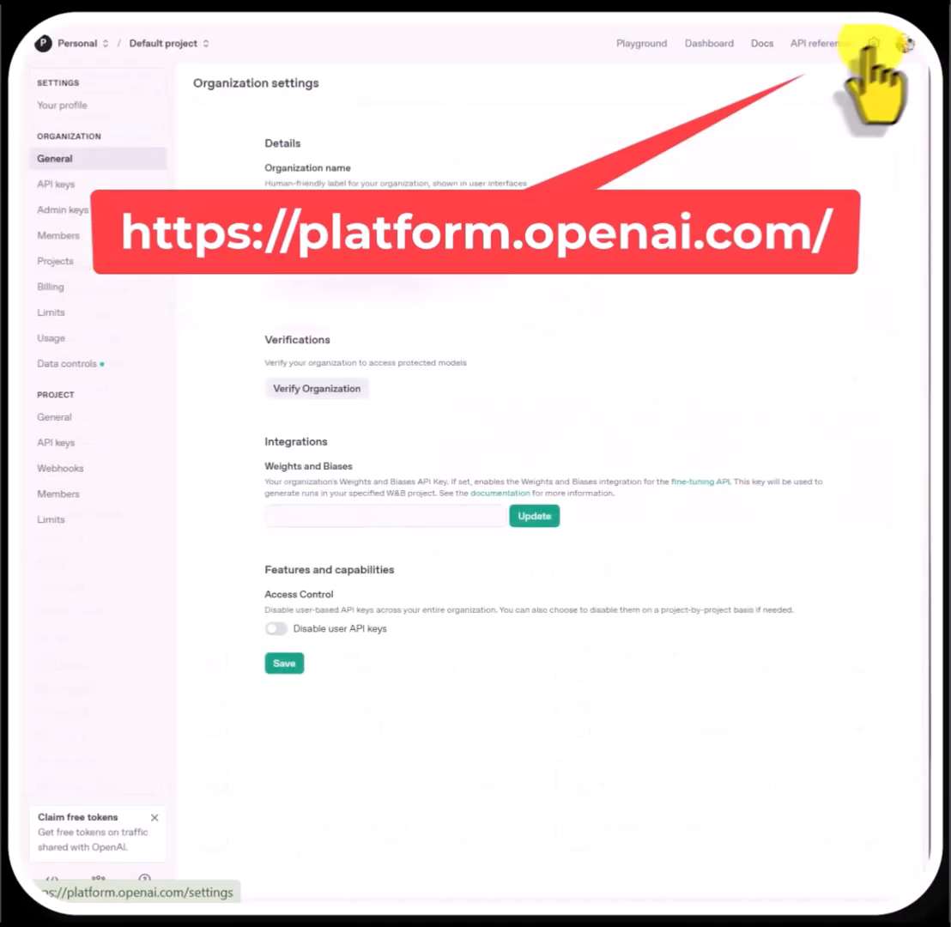
{"action": "left_click", "coordinate": [55, 183]}
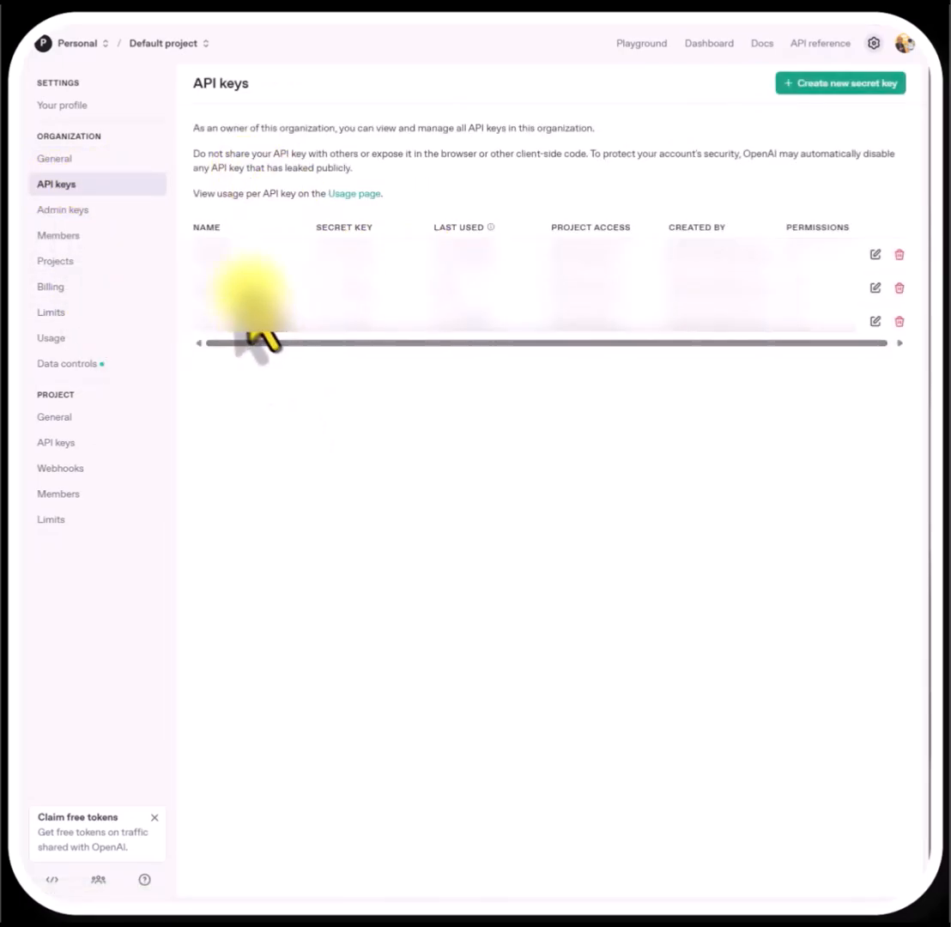
{"action": "left_click", "coordinate": [834, 83]}
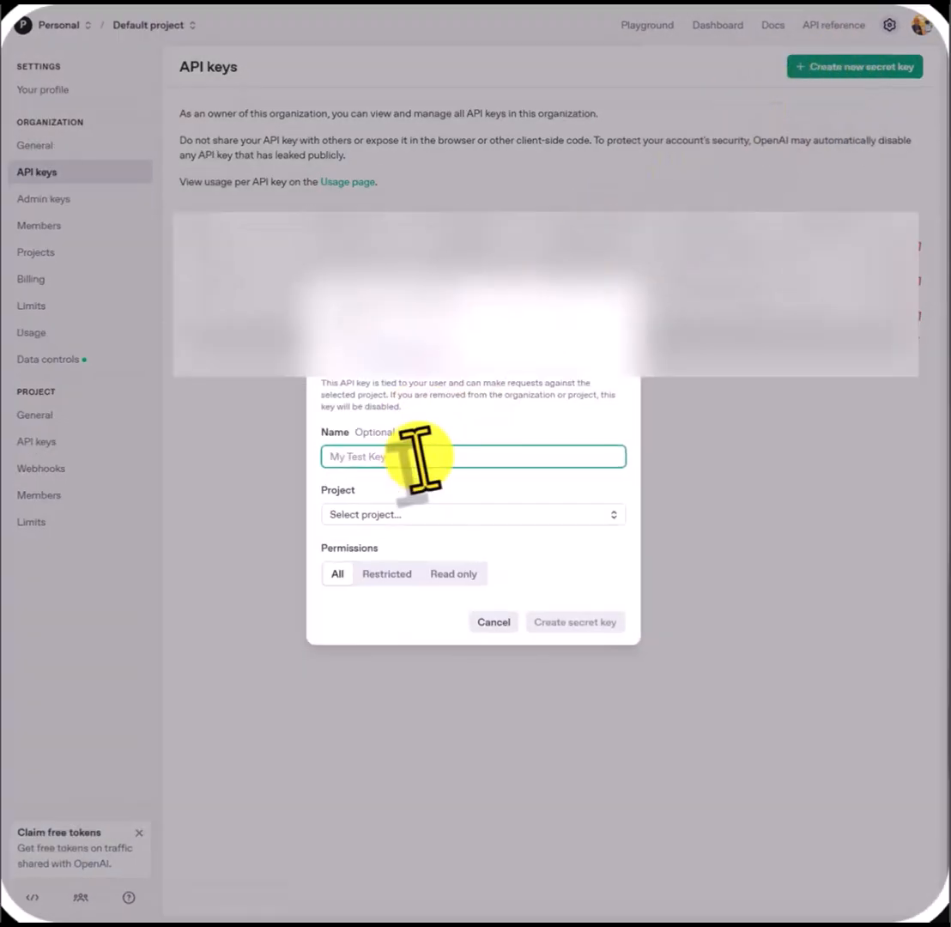
{"action": "type", "text": "A"}
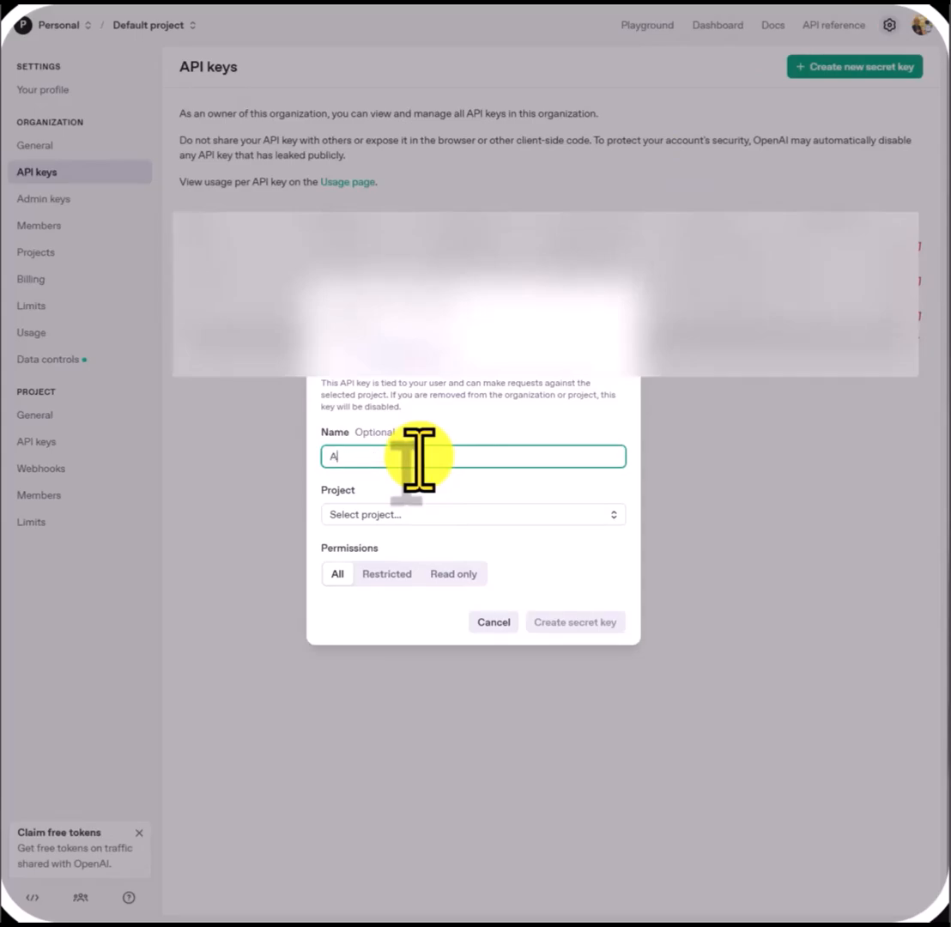
{"action": "type", "text": "I"}
{"action": "type", "text": "_Agent"}
{"action": "type", "text": "_Qu"}
{"action": "type", "text": "iz_B"}
{"action": "type", "text": "S"}
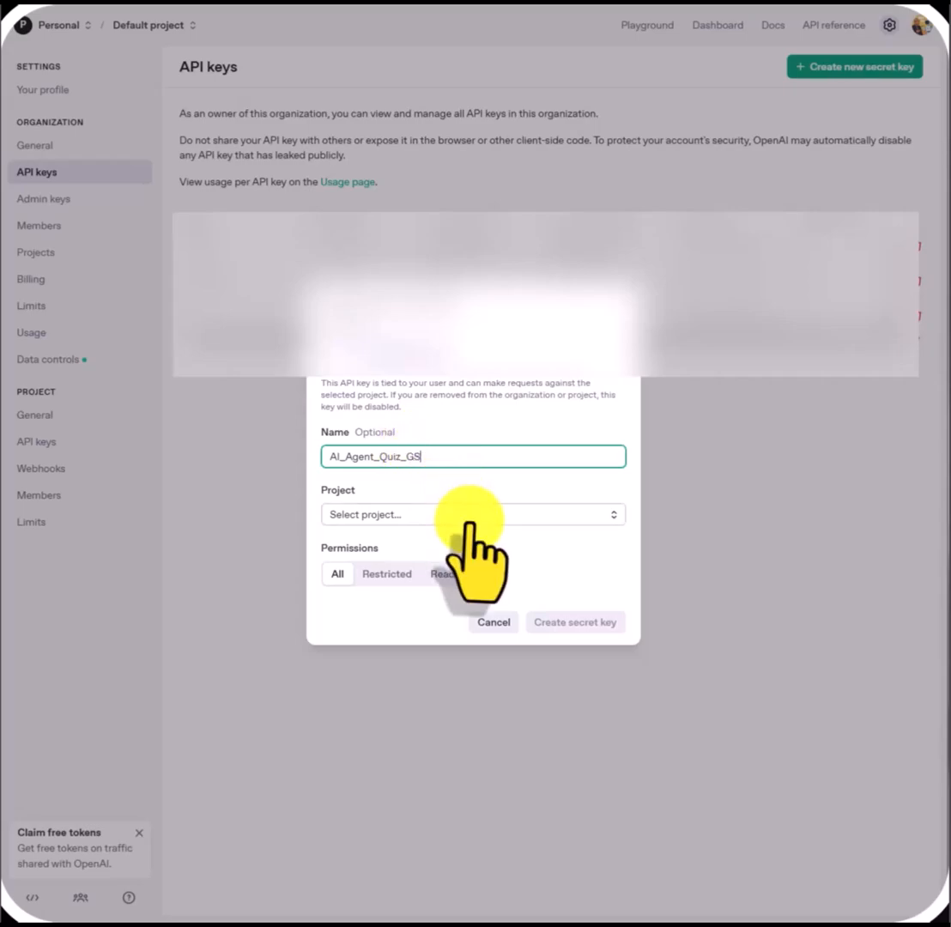
Assign the key to Default project, create it with all permissions and copy the generated secret key
{"action": "left_click", "coordinate": [475, 515]}
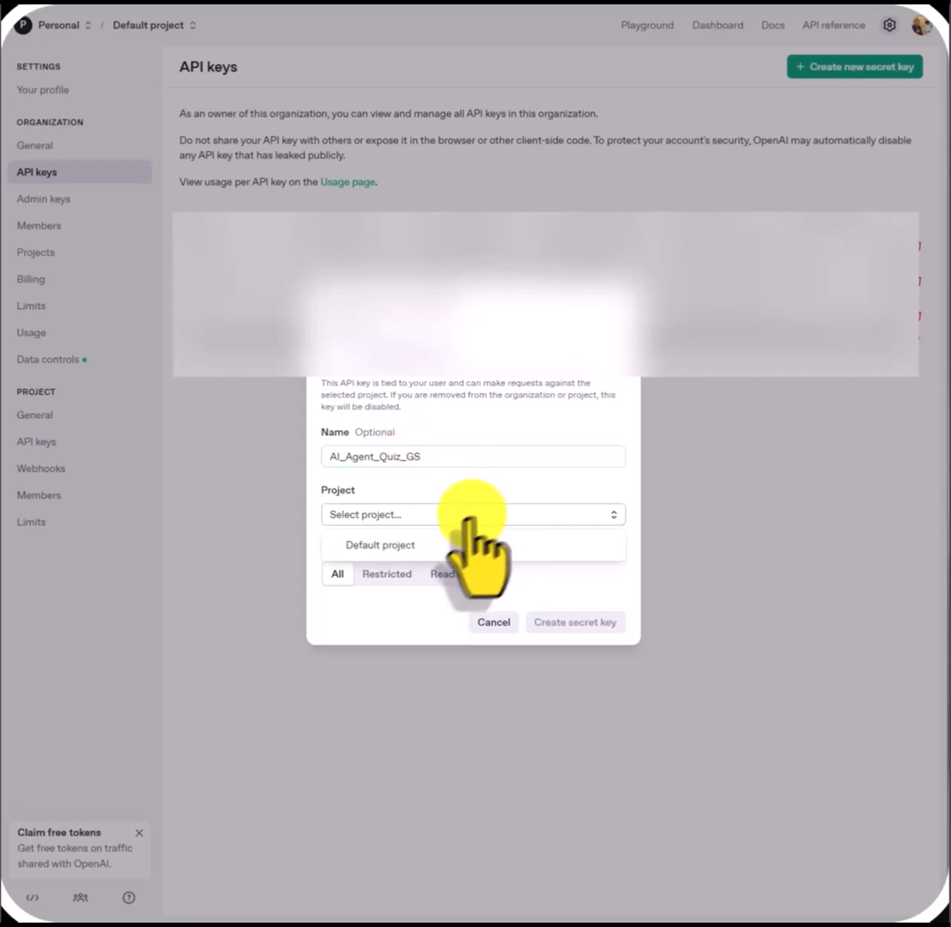
{"action": "left_click", "coordinate": [433, 545]}
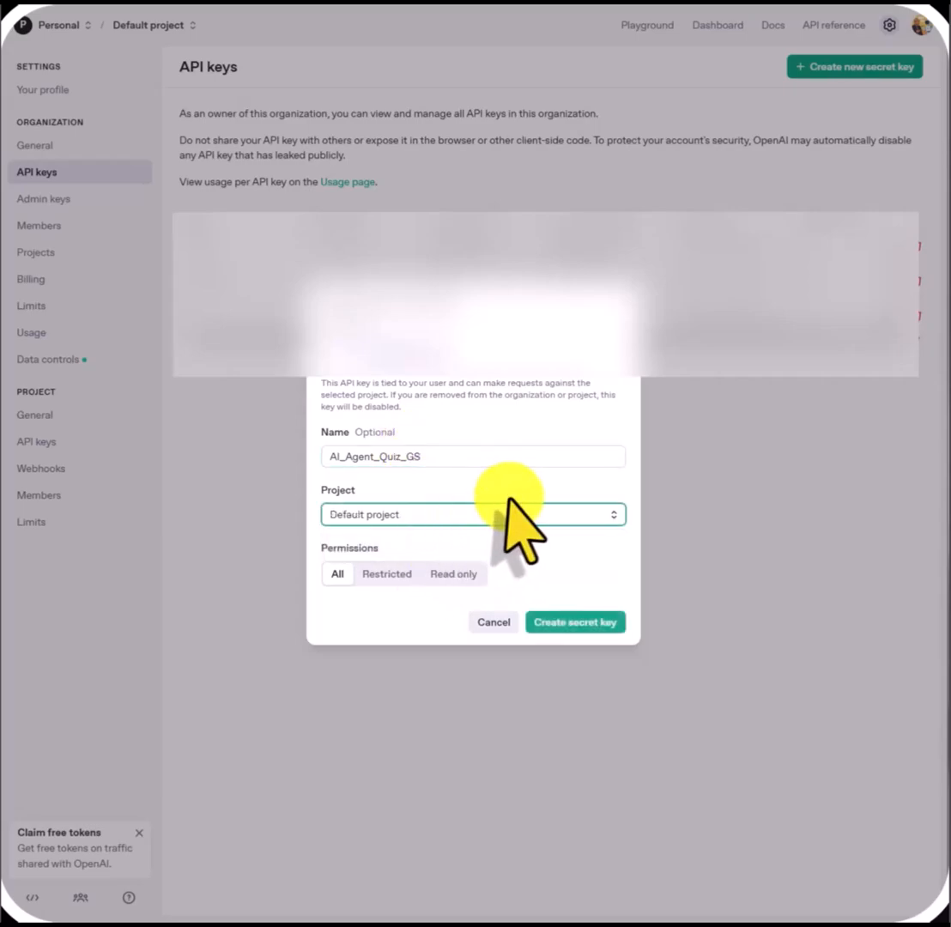
{"action": "left_click", "coordinate": [576, 622]}
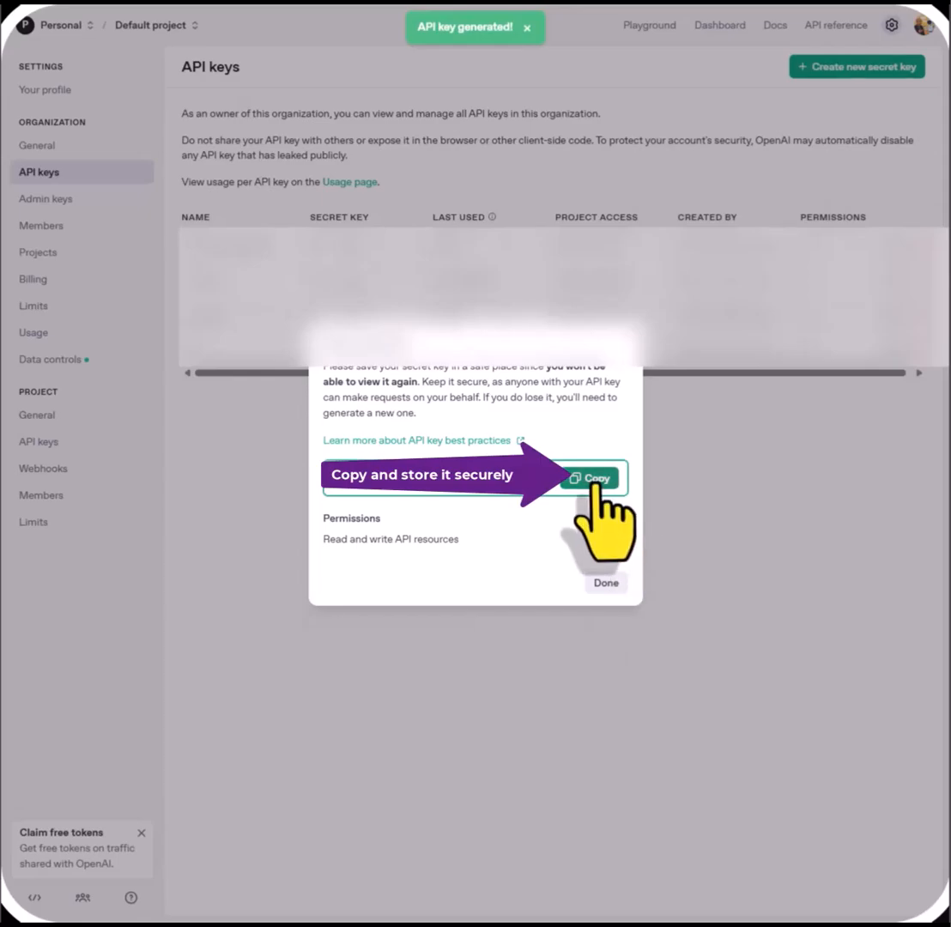
{"action": "left_click", "coordinate": [592, 479]}
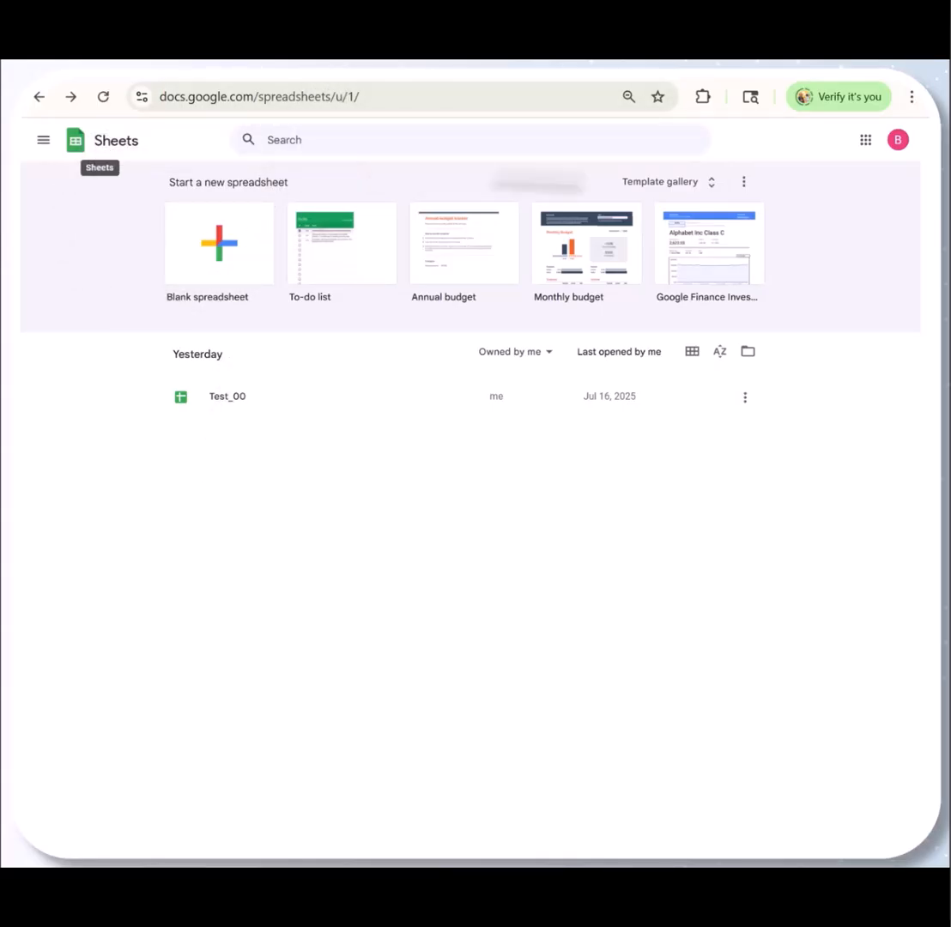
Switch to Google Sheets and create a blank spreadsheet
{"action": "left_click", "coordinate": [864, 143]}
{"action": "scroll", "coordinate": [786, 394], "scroll_direction": "down", "scroll_amount": 2}
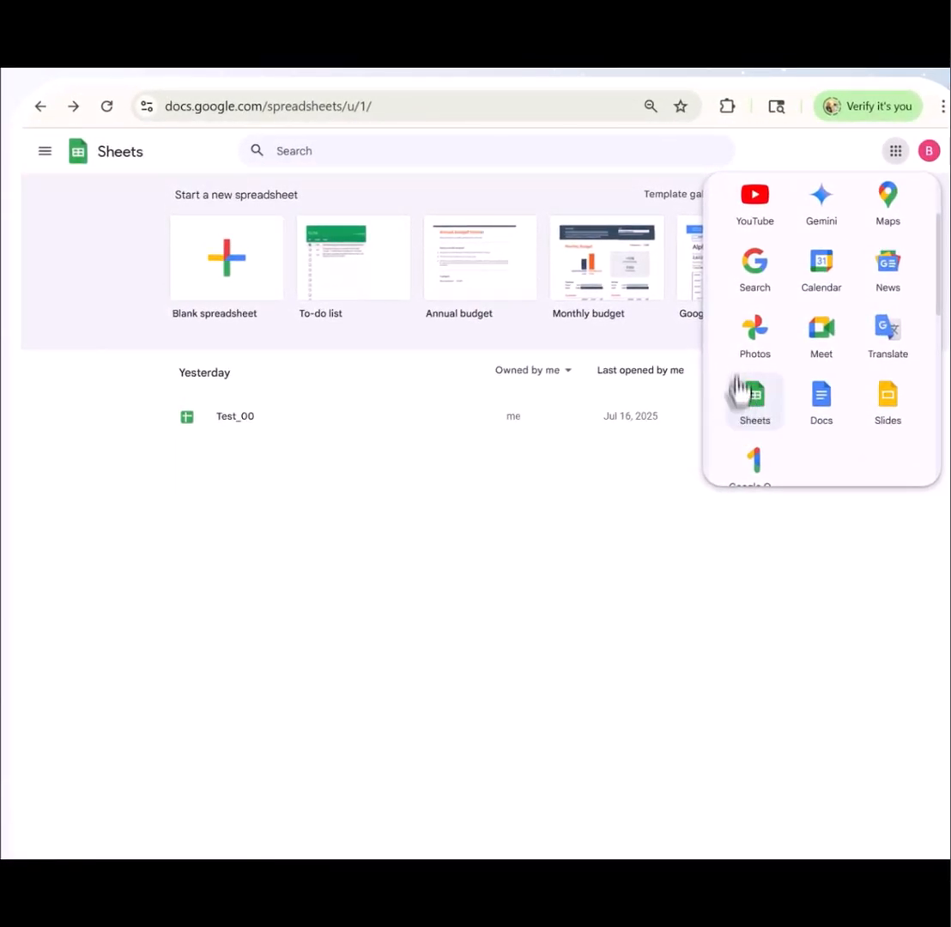
{"action": "left_click", "coordinate": [352, 450]}
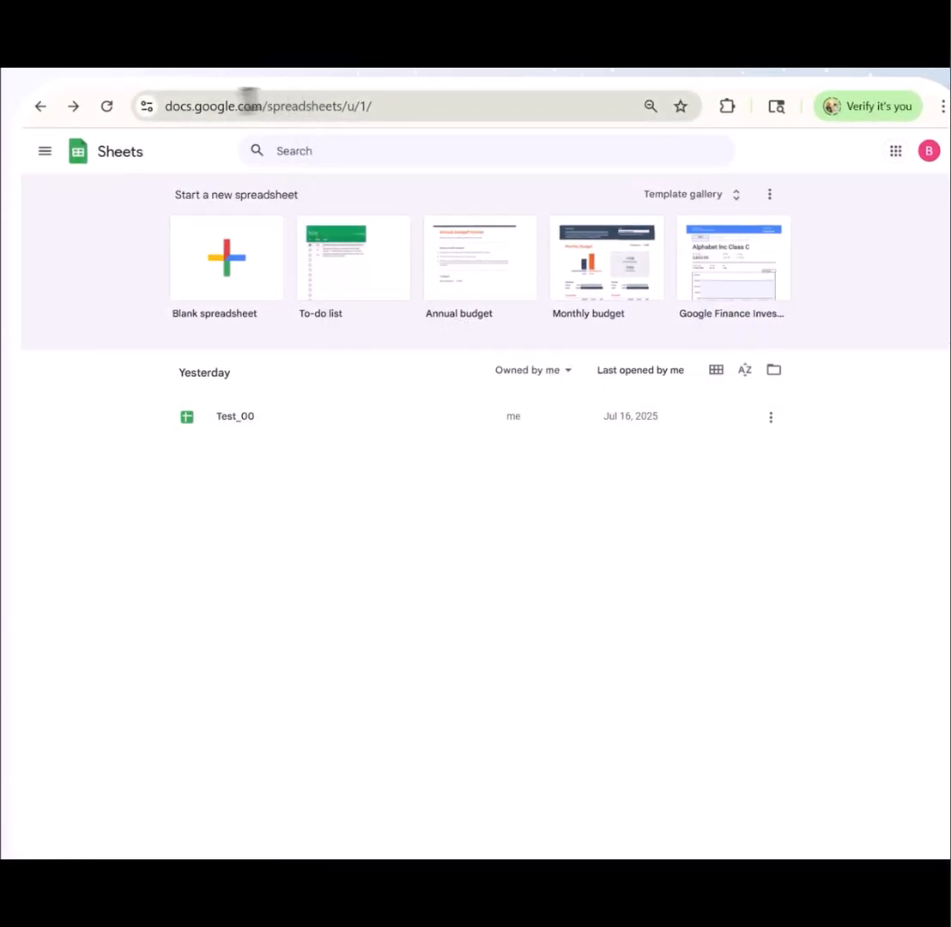
{"action": "left_click", "coordinate": [221, 268]}
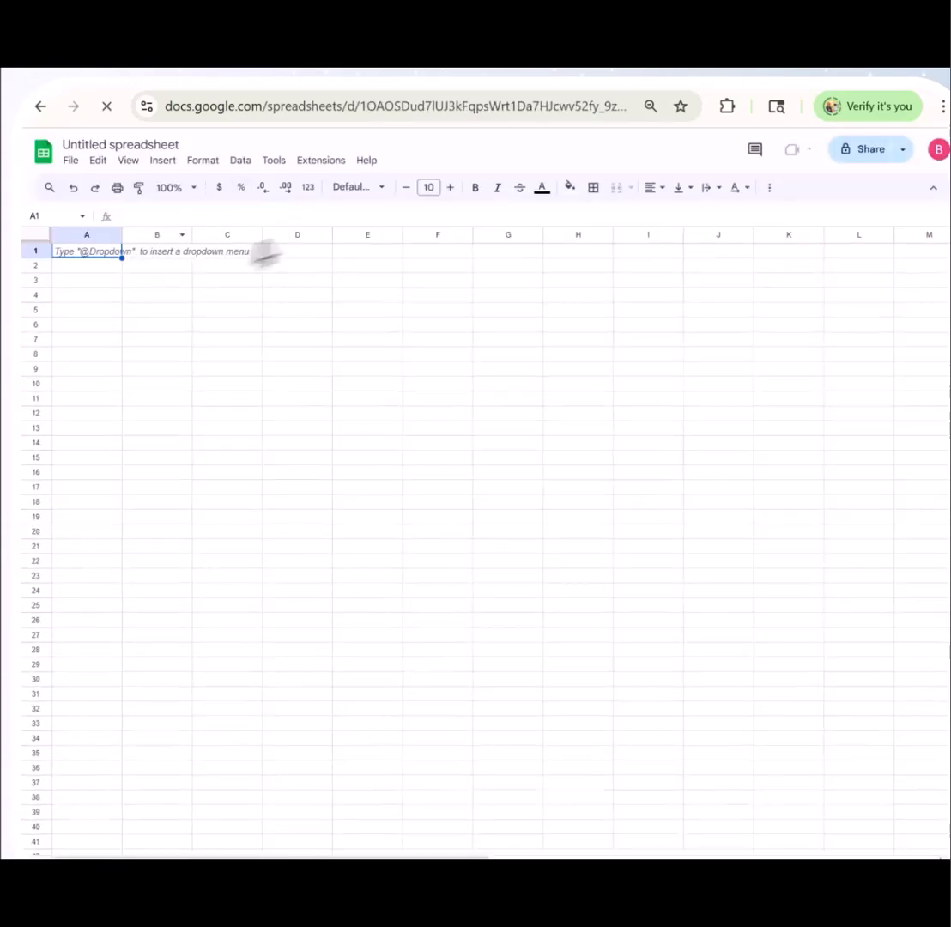
Rename the untitled spreadsheet as Quiz_Auto_Gen
{"action": "left_click", "coordinate": [157, 145]}
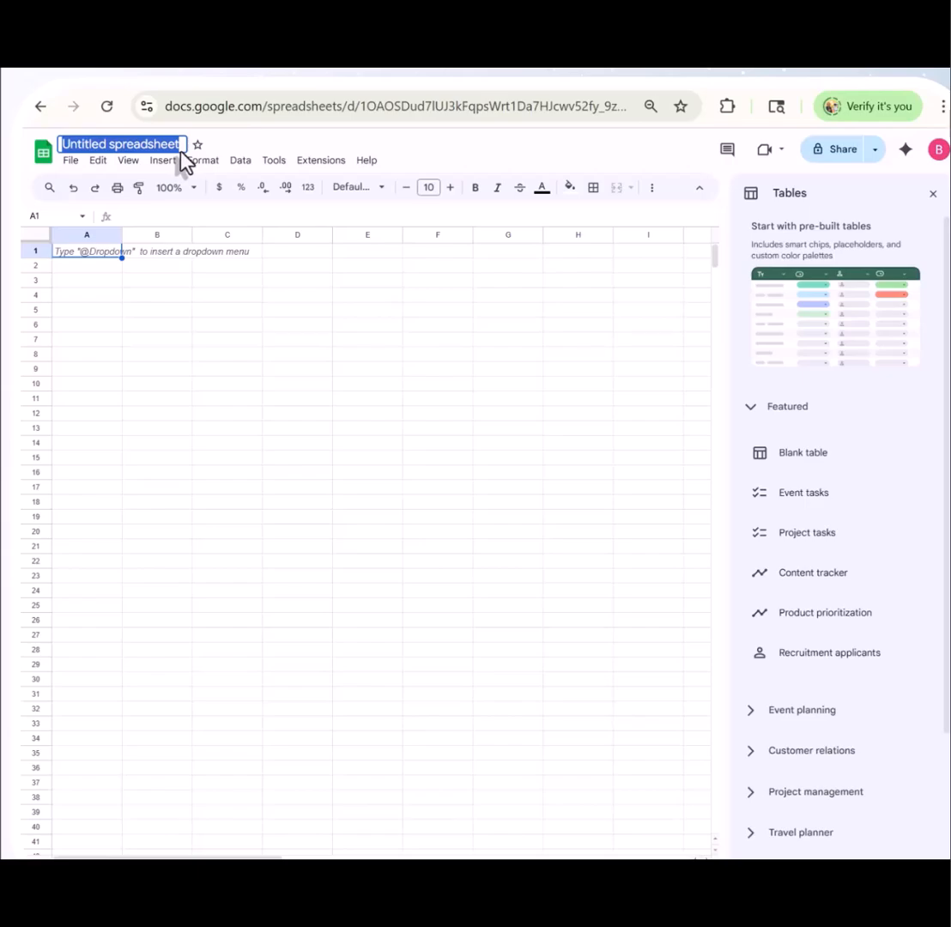
{"action": "type", "text": "Quiz "}
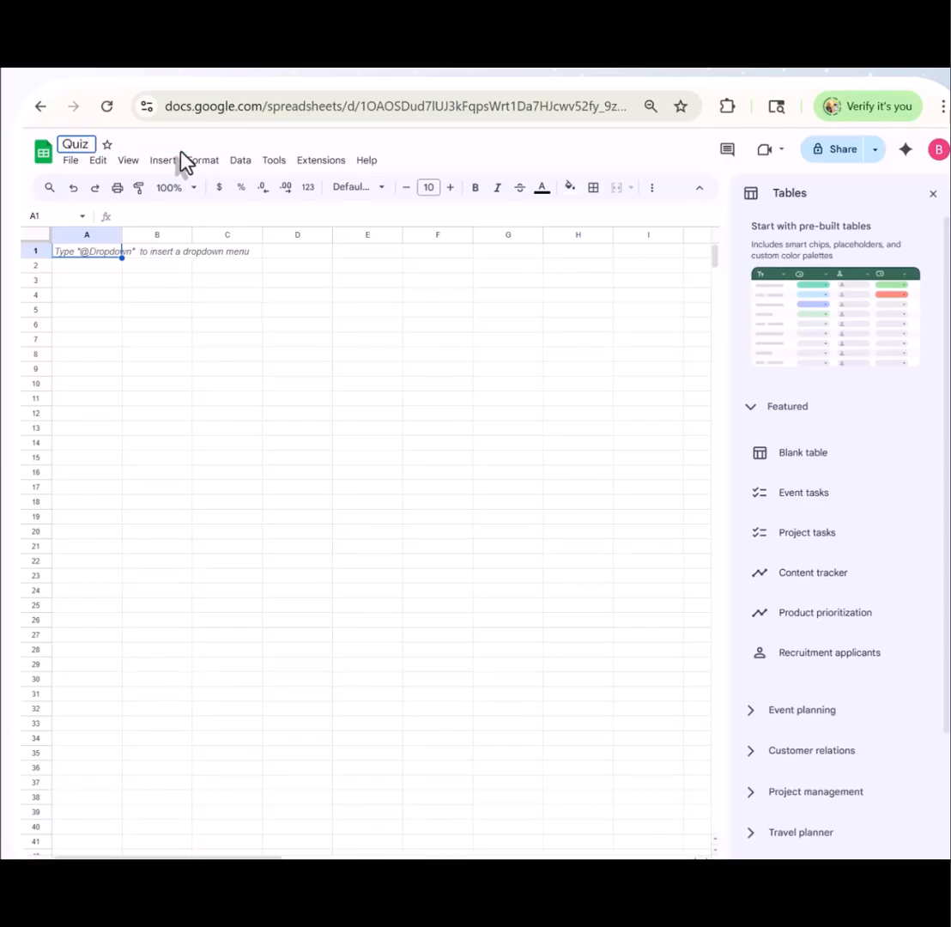
{"action": "type", "text": "Q"}
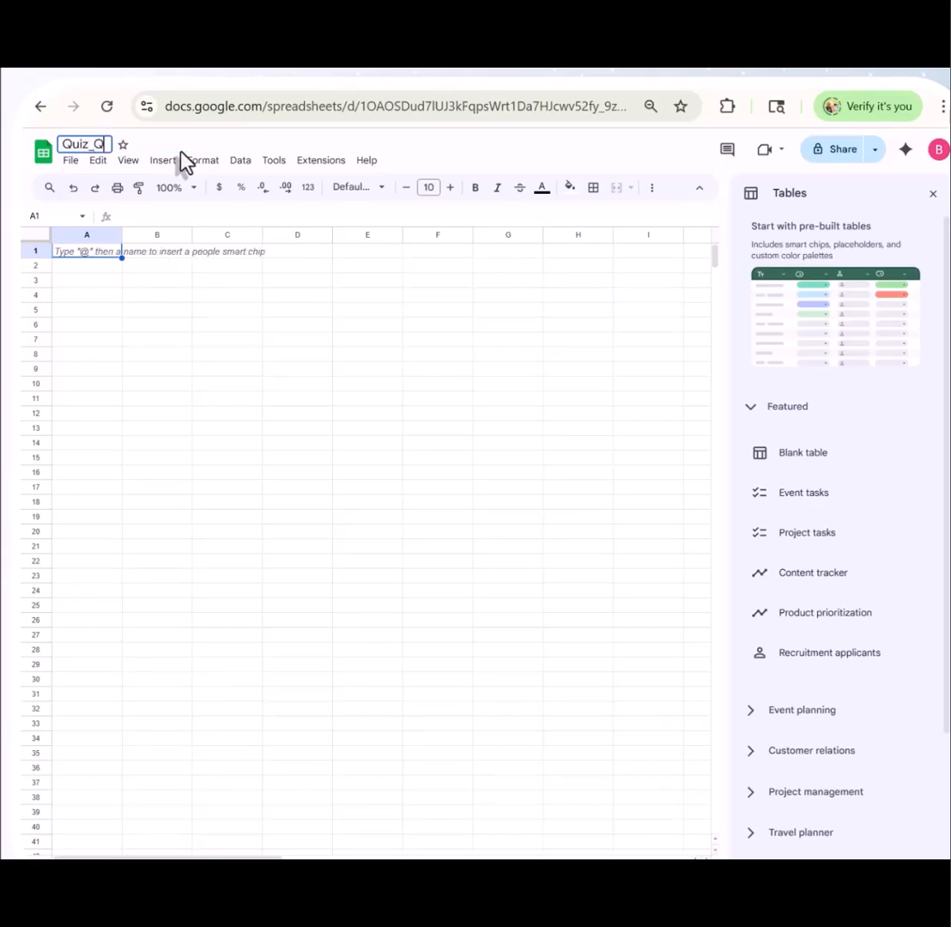
{"action": "key", "text": "BackSpace"}
{"action": "key", "text": "BackSpace"}
{"action": "type", "text": "_Auto_Gen"}
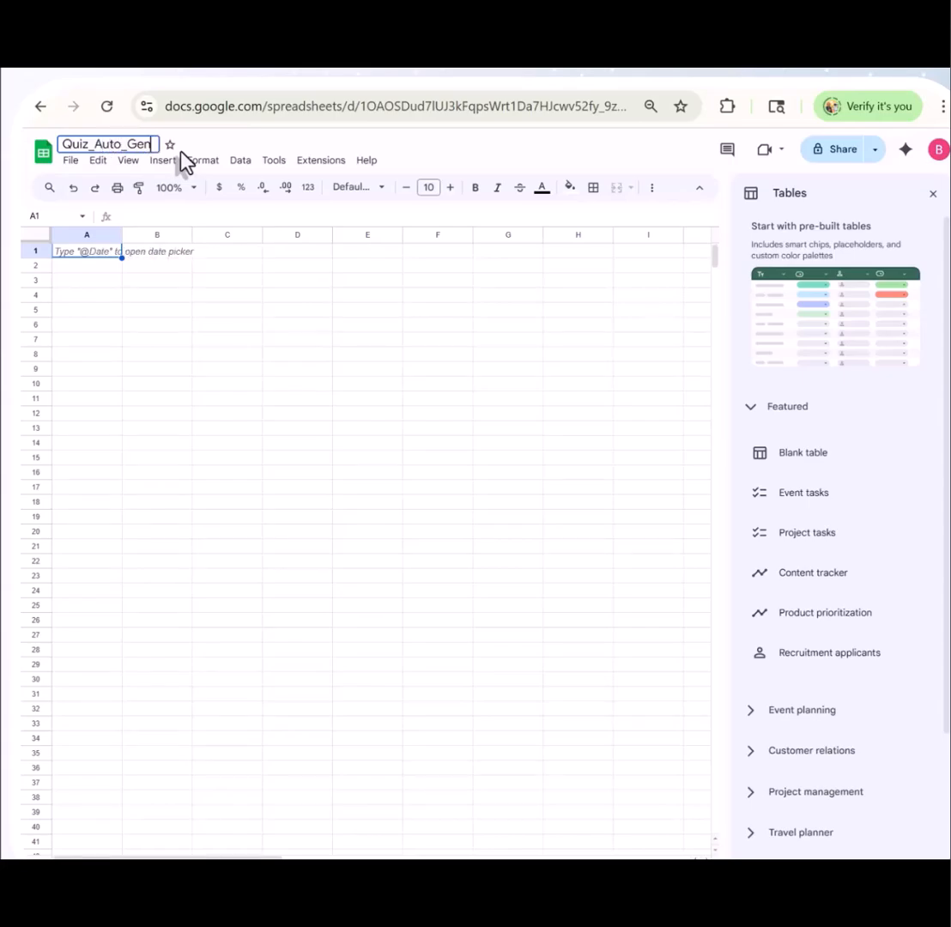
Enter the column headers Lecture_Notes in cell A1 and Quiz_Questions in cell B1
{"action": "left_click", "coordinate": [98, 257]}
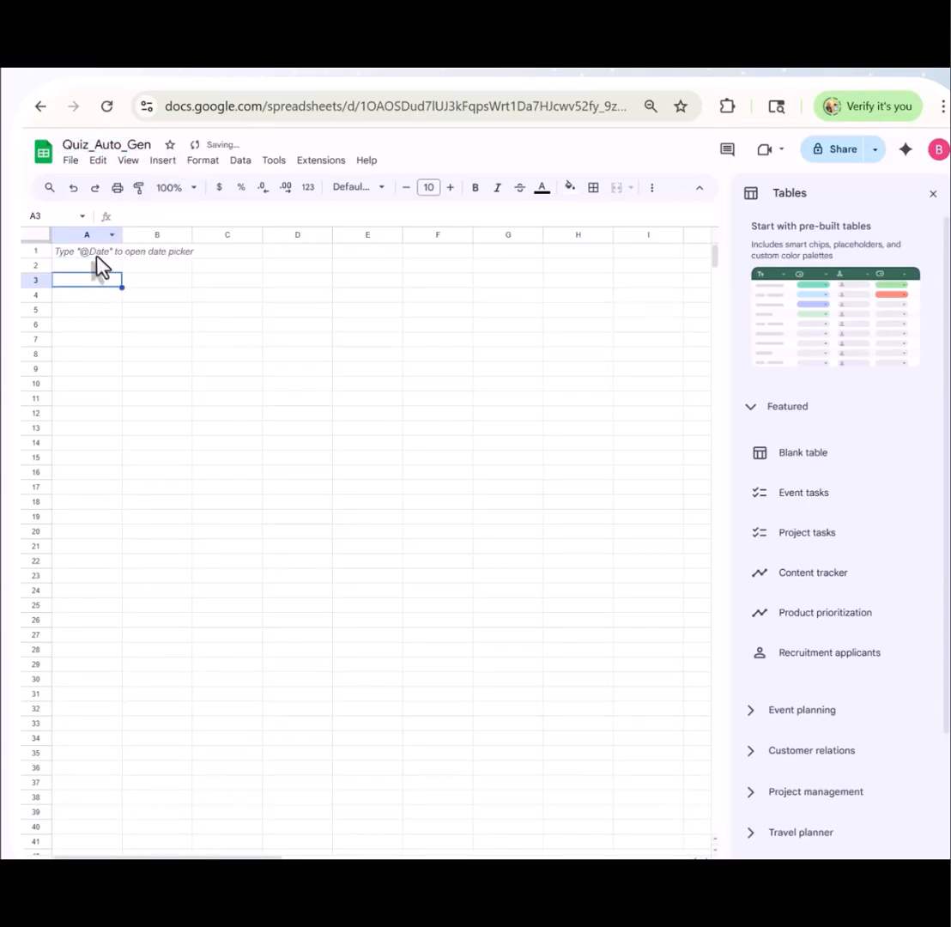
{"action": "type", "text": "L"}
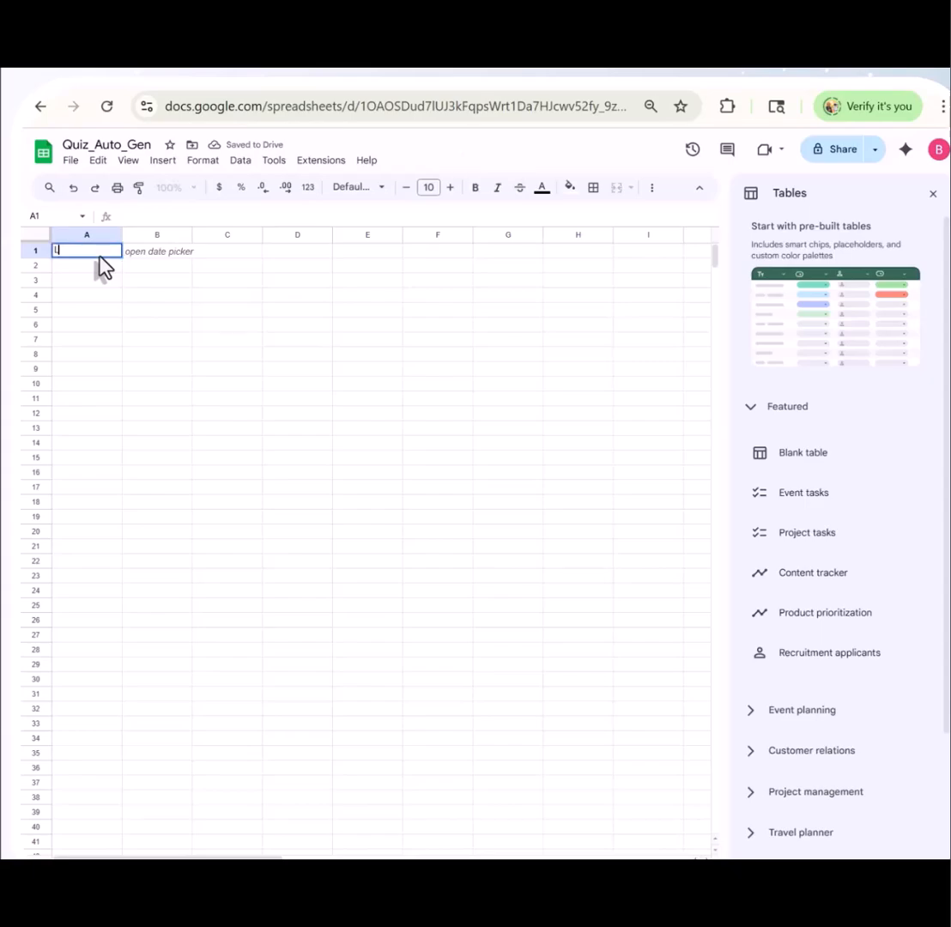
{"action": "type", "text": "ecture"}
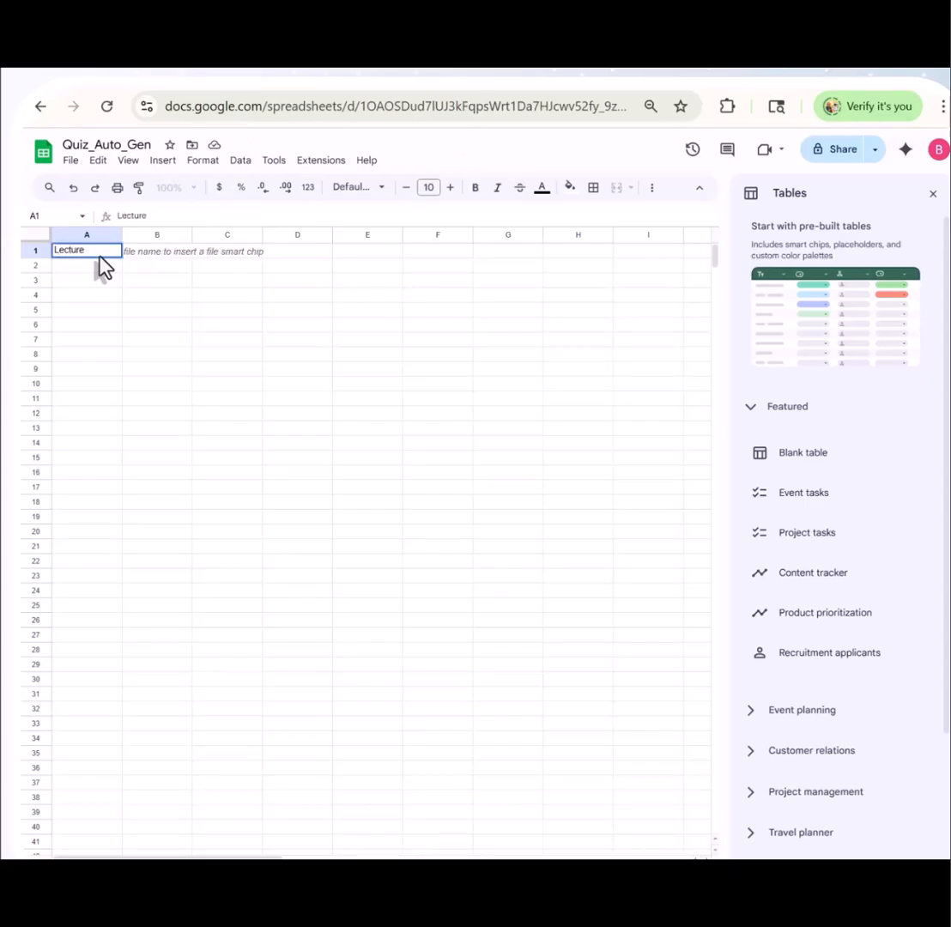
{"action": "type", "text": "_Notes"}
{"action": "key", "text": "Tab"}
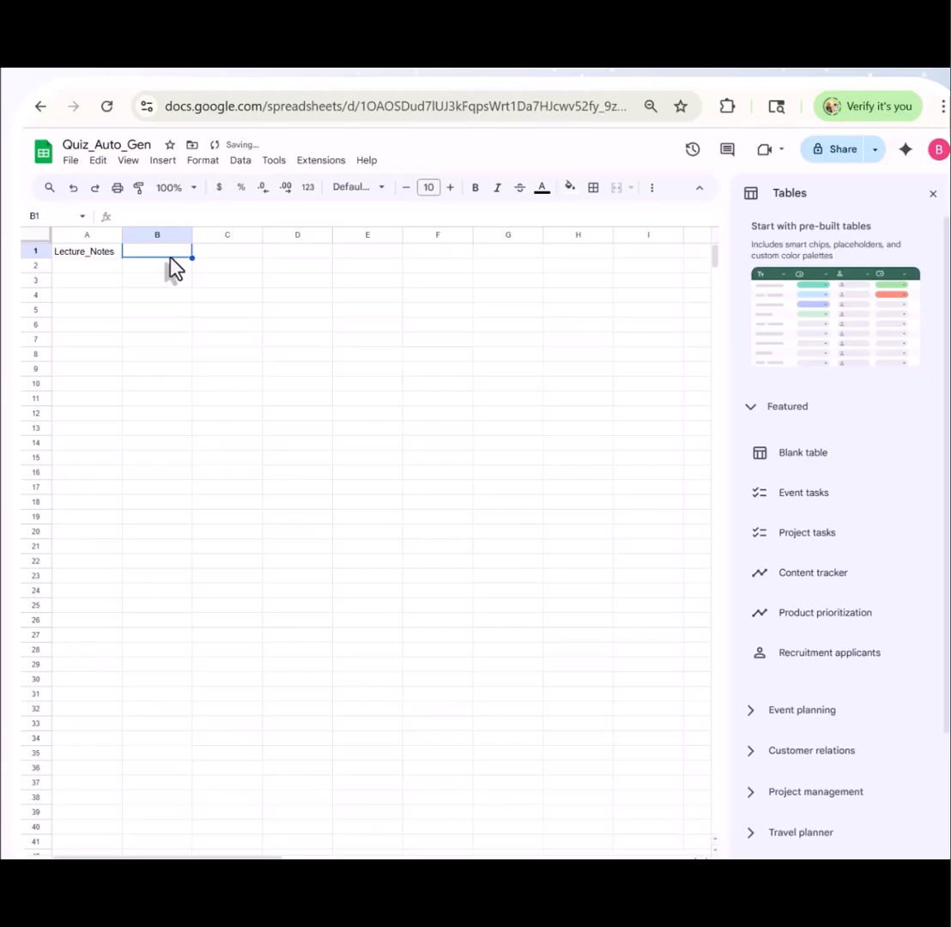
{"action": "type", "text": "Qui"}
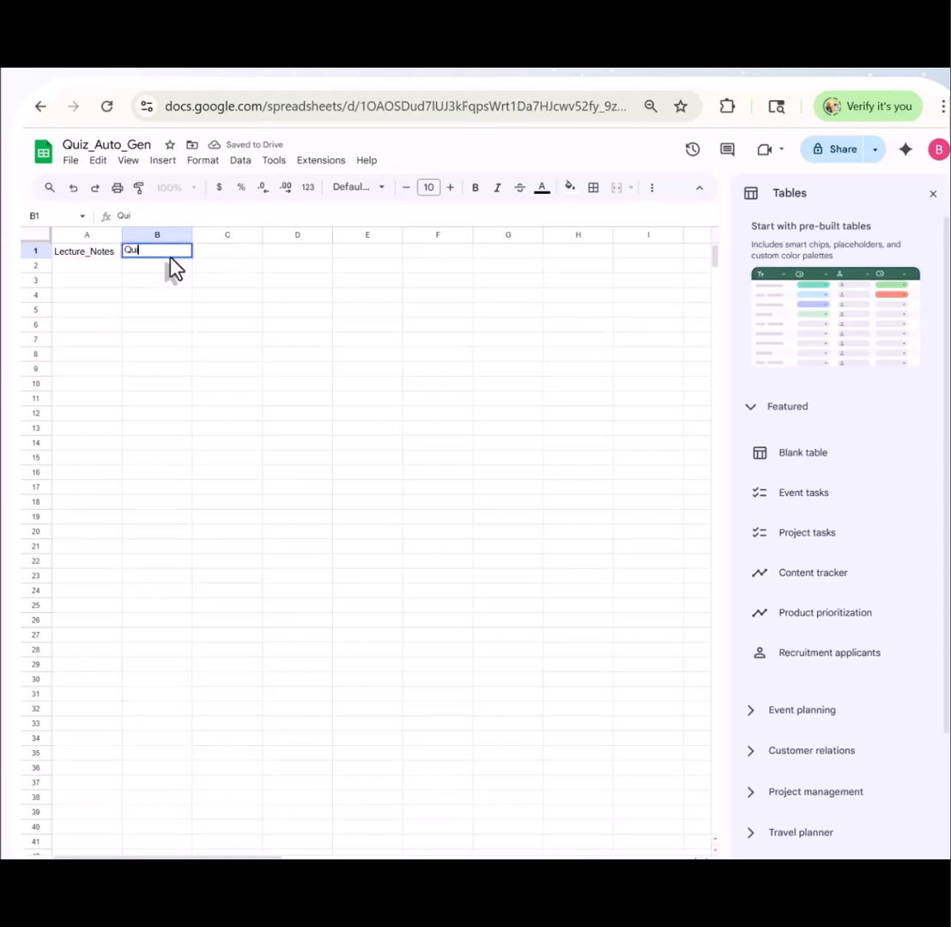
{"action": "type", "text": "z_Questions"}
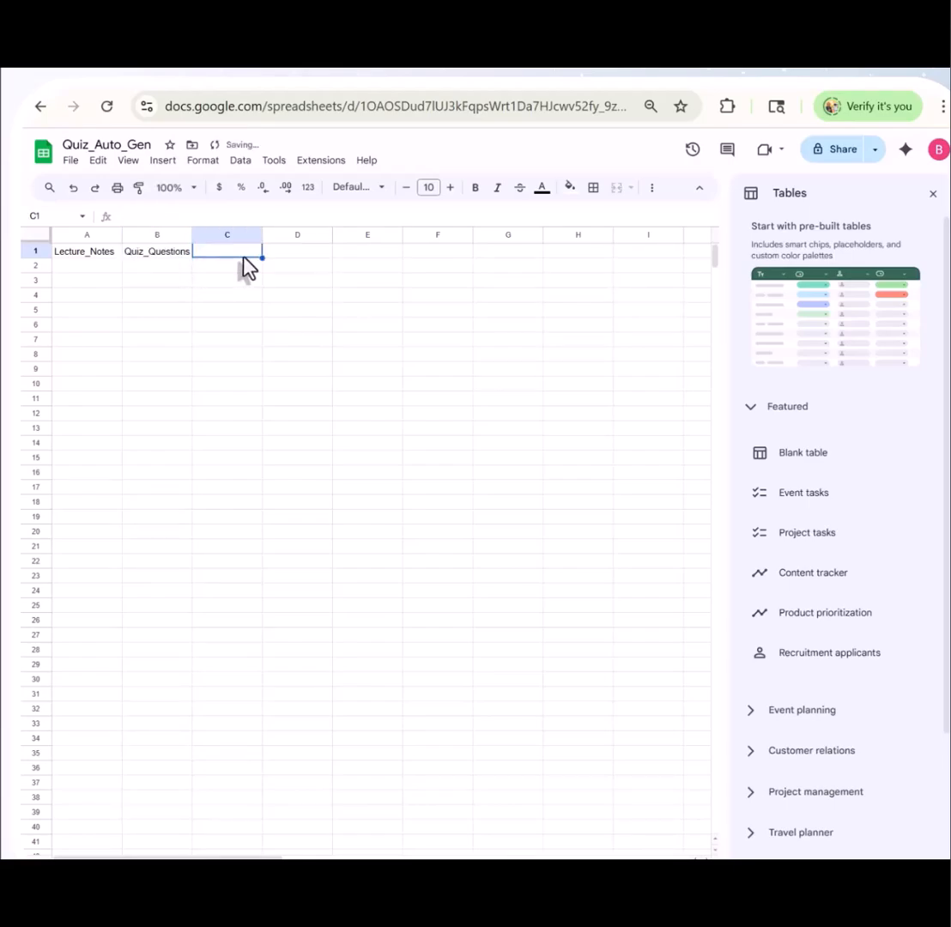
Enter the answer option headers A, B, C and D in cells C1 to F1 and make A1:G1 bold
{"action": "type", "text": "A"}
{"action": "left_click", "coordinate": [279, 264]}
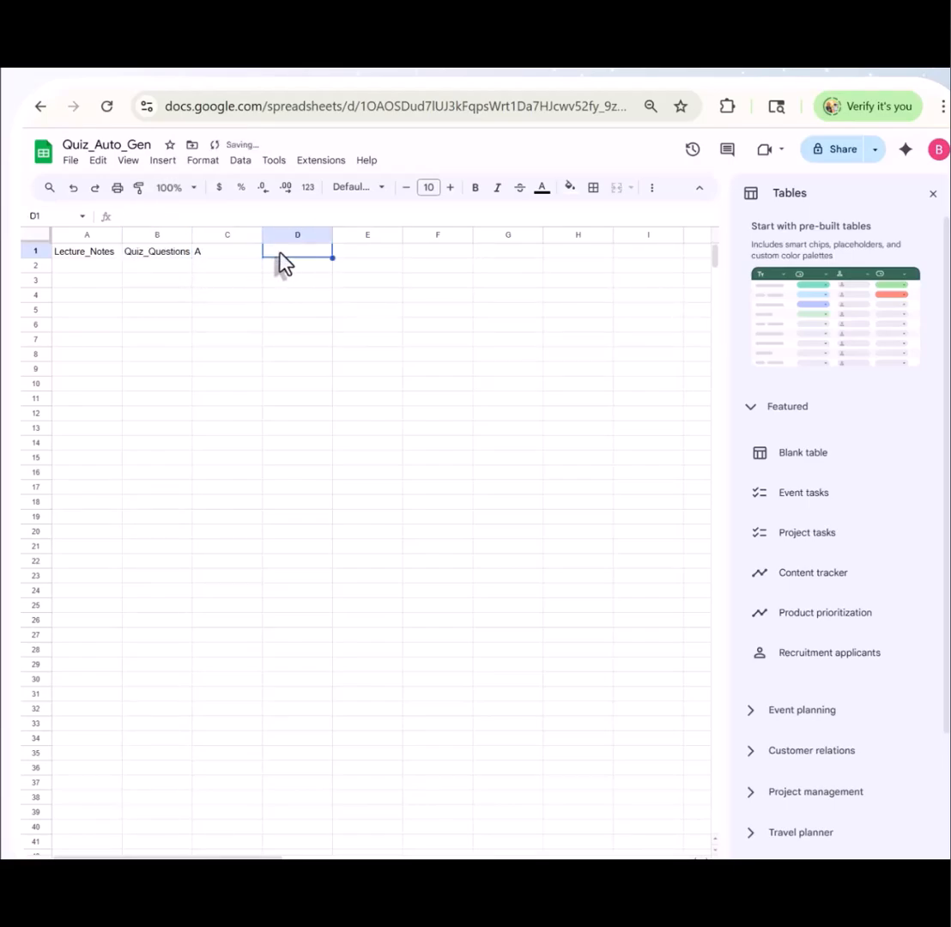
{"action": "left_click", "coordinate": [367, 254]}
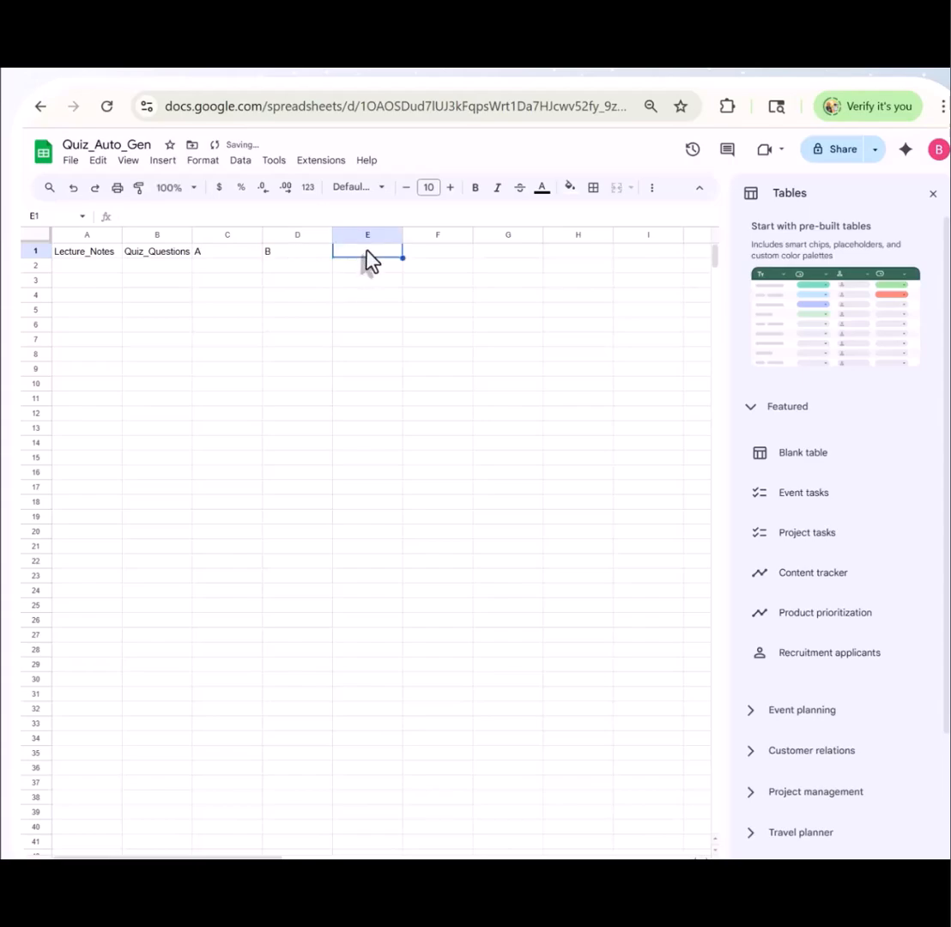
{"action": "type", "text": "C"}
{"action": "left_click", "coordinate": [427, 257]}
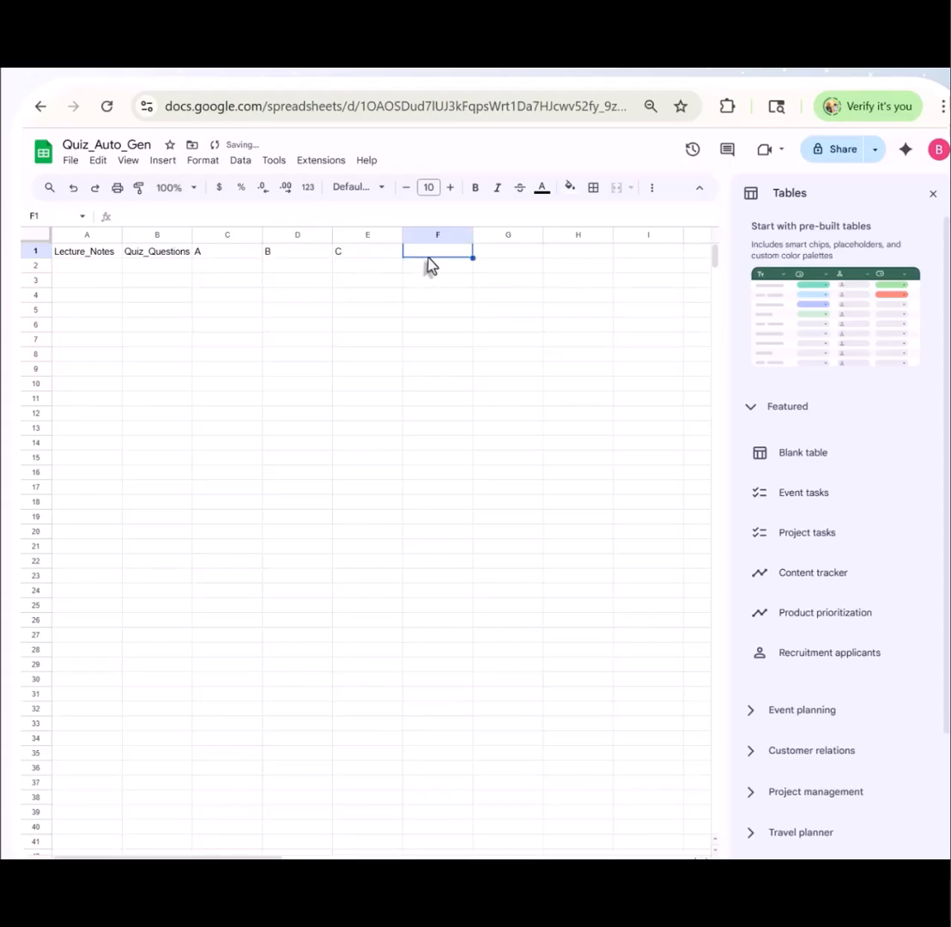
{"action": "type", "text": "D"}
{"action": "left_click", "coordinate": [499, 255]}
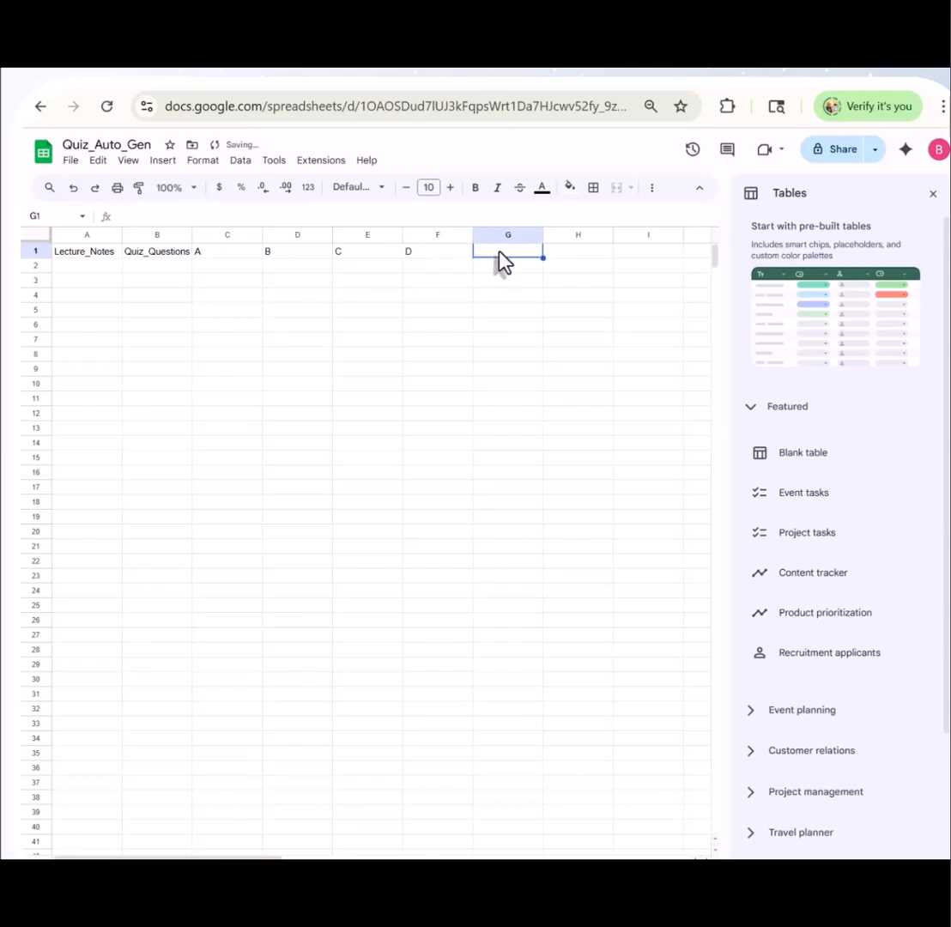
{"action": "left_click_drag", "start_coordinate": [74, 251], "coordinate": [506, 264]}
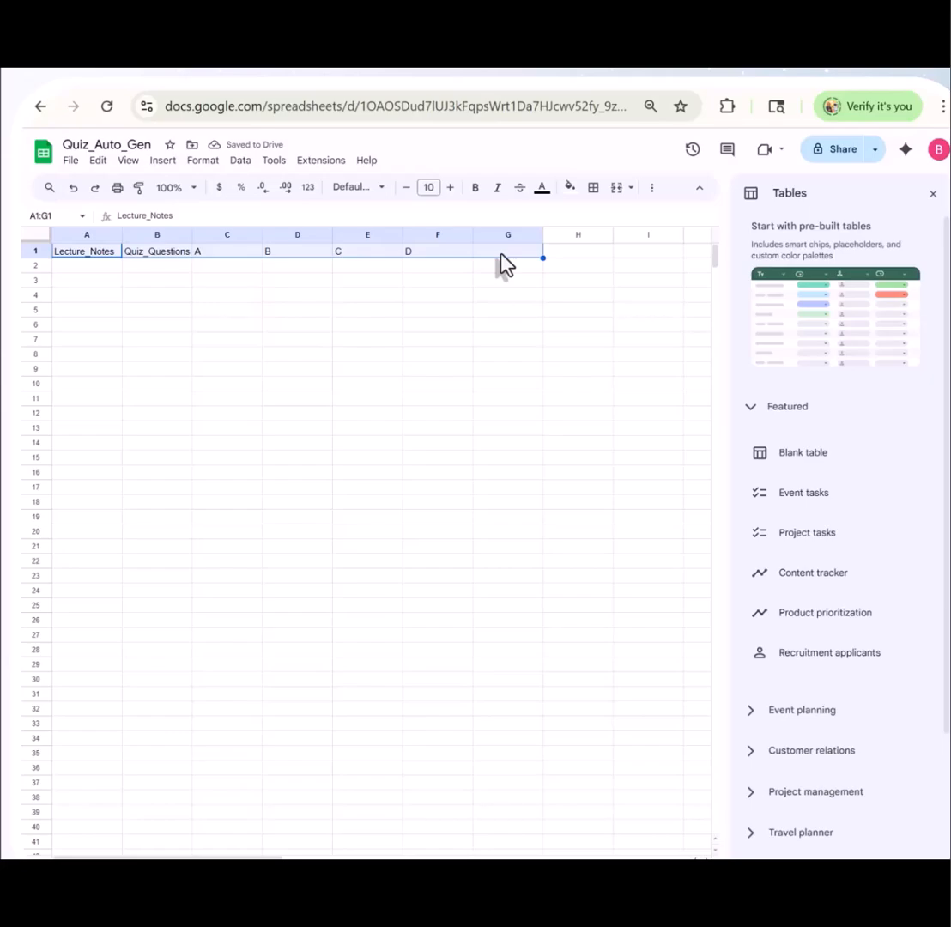
{"action": "key", "text": "ctrl+b"}
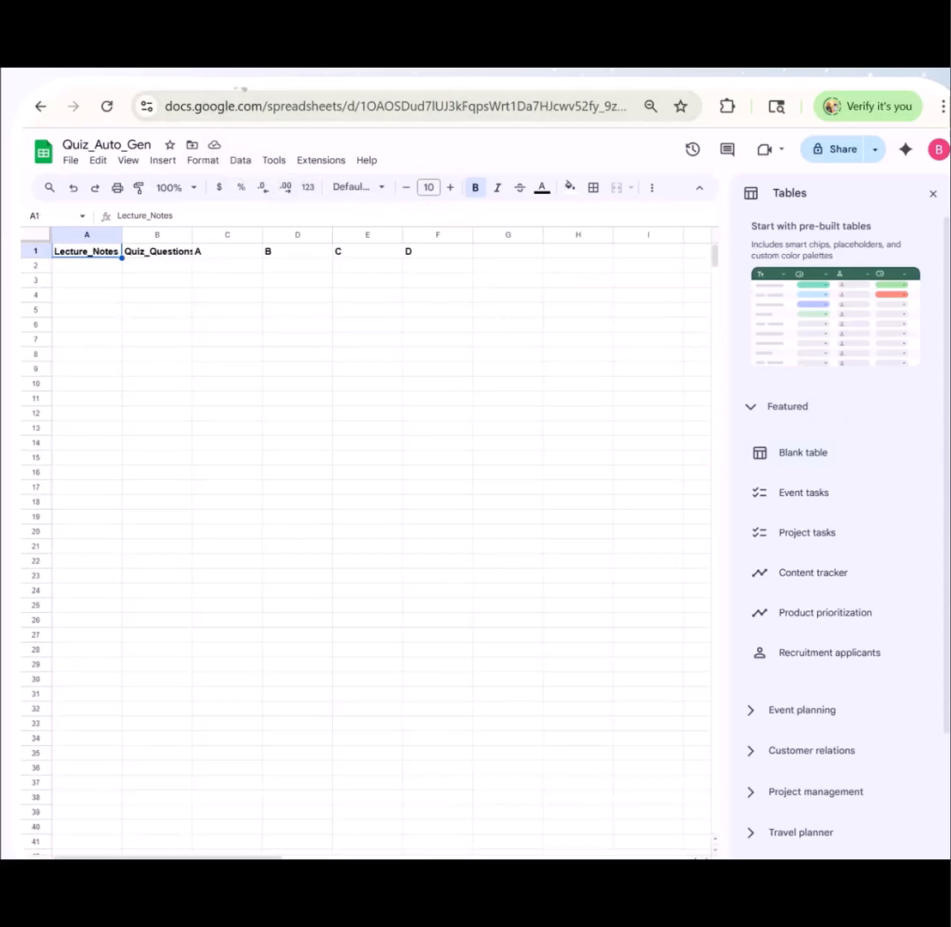
Switch to Make and create a new scenario from the organization dashboard
{"action": "left_click", "coordinate": [243, 79]}
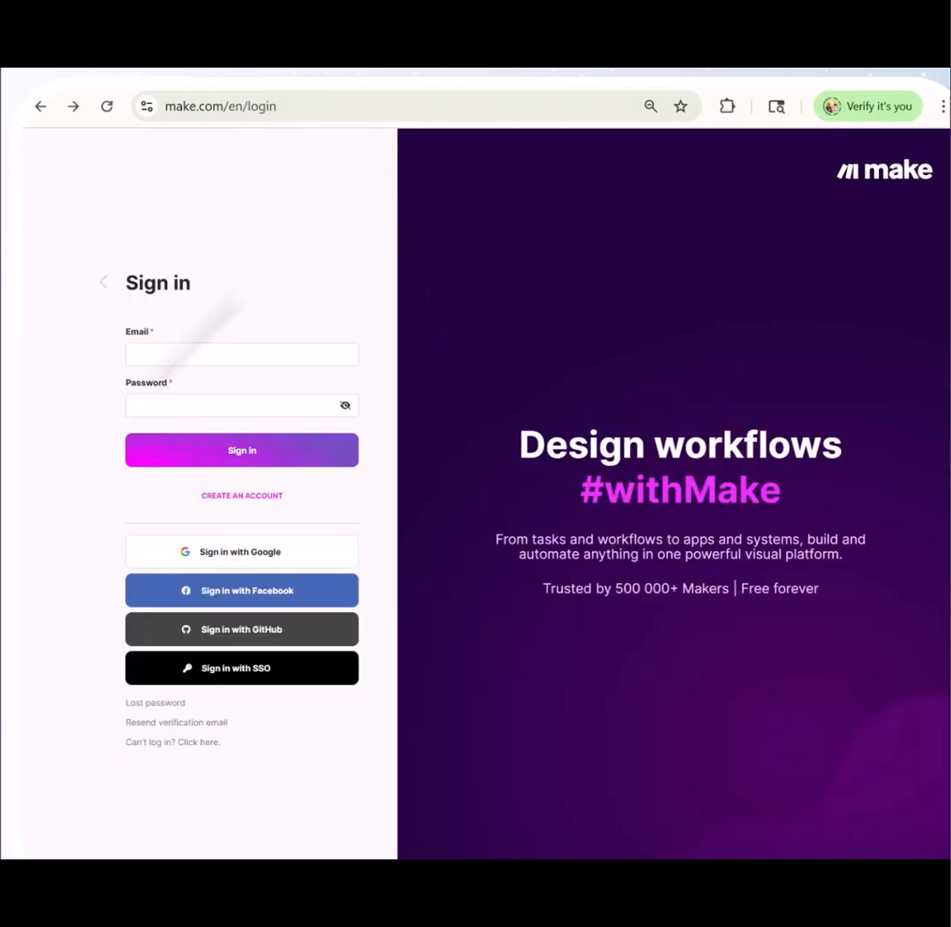
{"action": "left_click", "coordinate": [288, 108]}
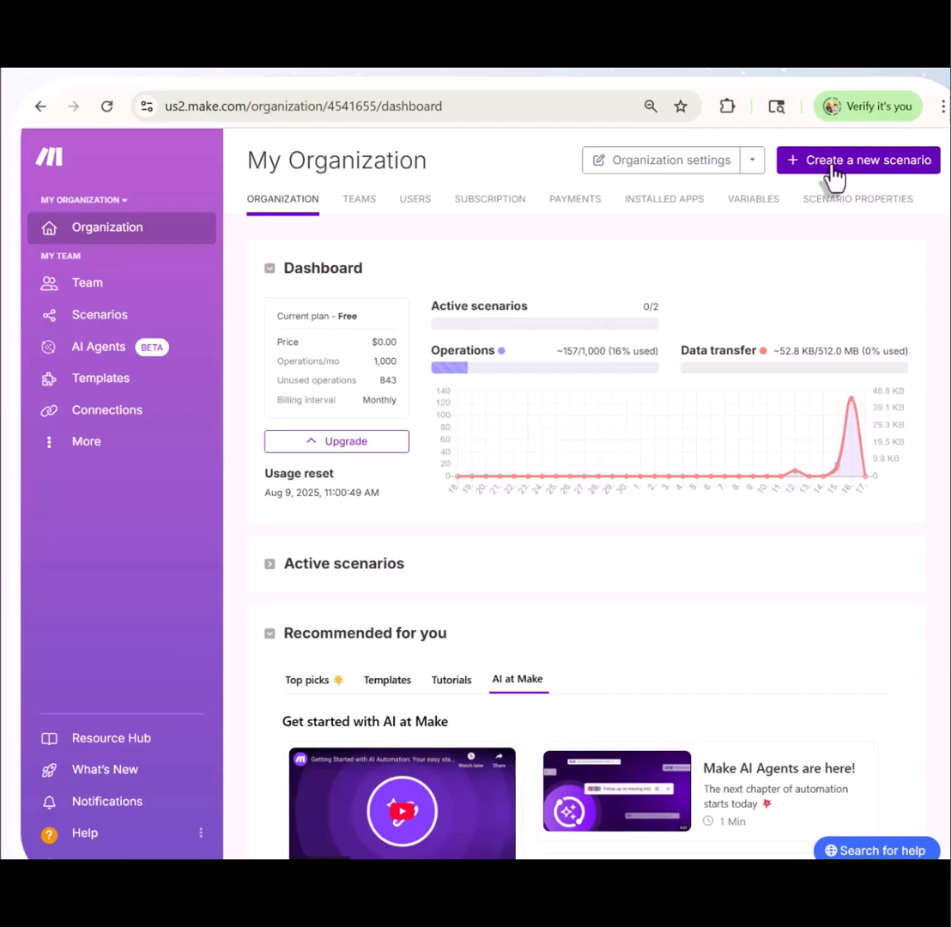
{"action": "left_click", "coordinate": [834, 176]}
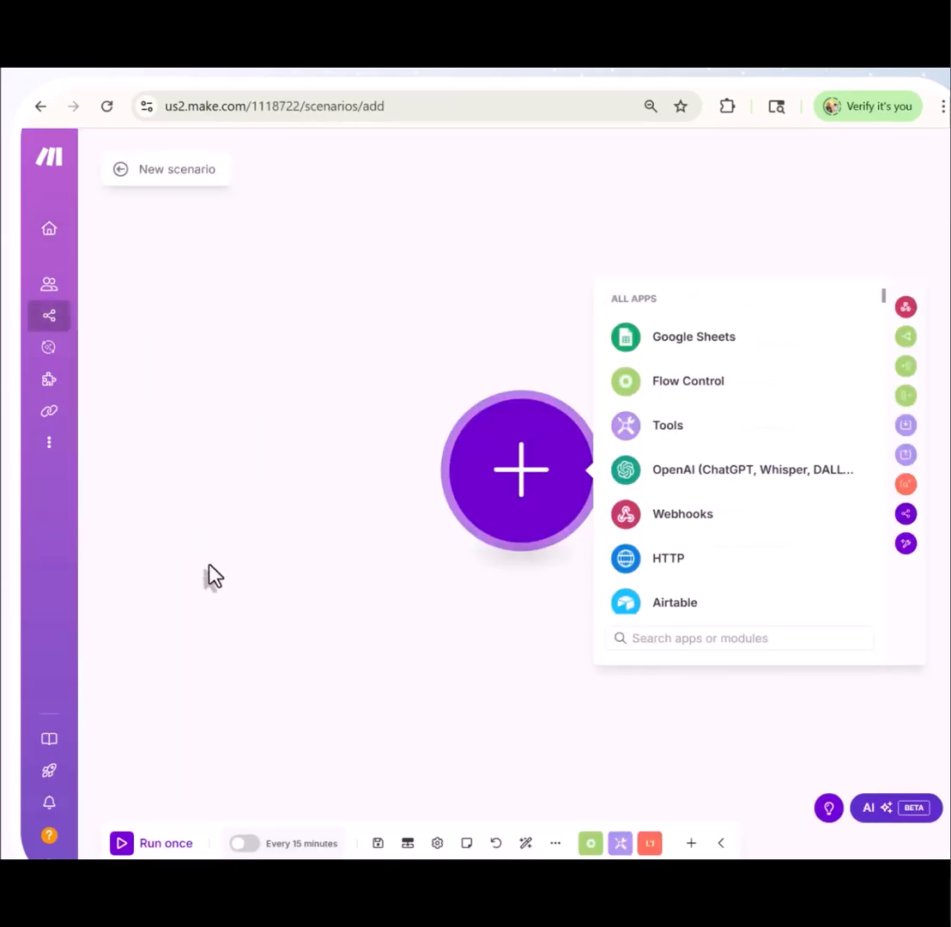
Add the Google Sheets Watch New Rows module as the scenario's first module
{"action": "scroll", "coordinate": [350, 587], "scroll_direction": "down", "scroll_amount": 4}
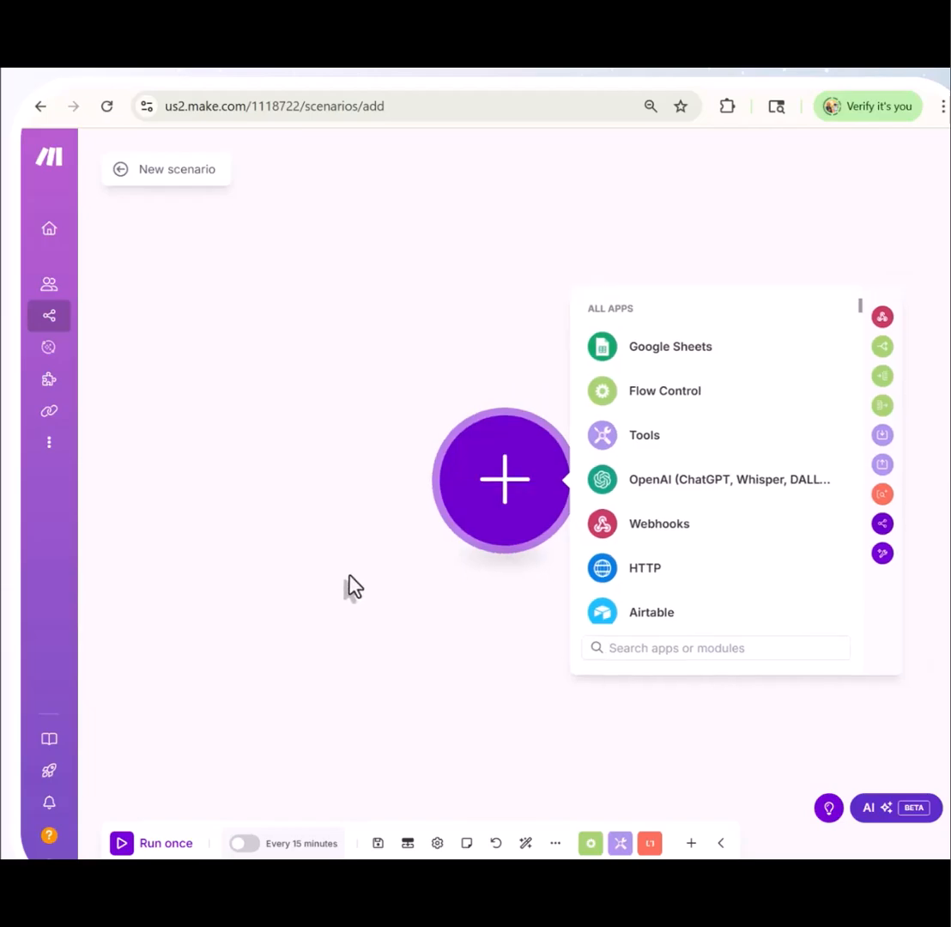
{"action": "scroll", "coordinate": [351, 580], "scroll_direction": "down", "scroll_amount": 1}
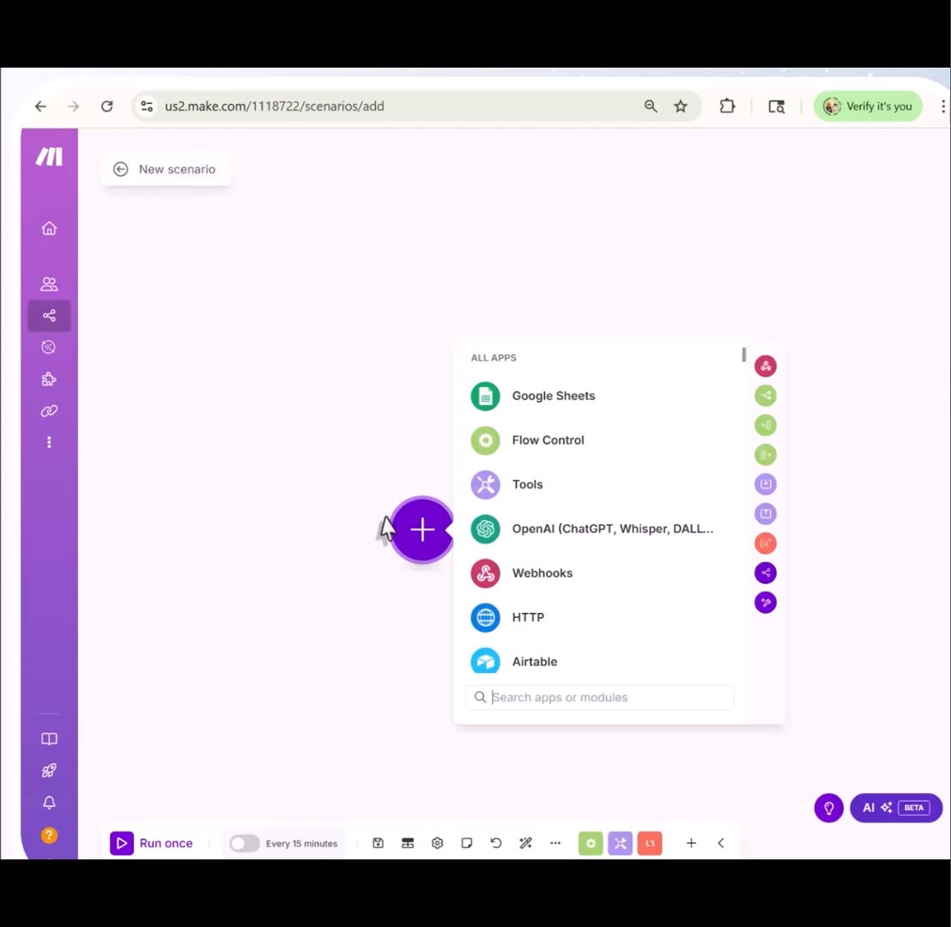
{"action": "left_click", "coordinate": [542, 409]}
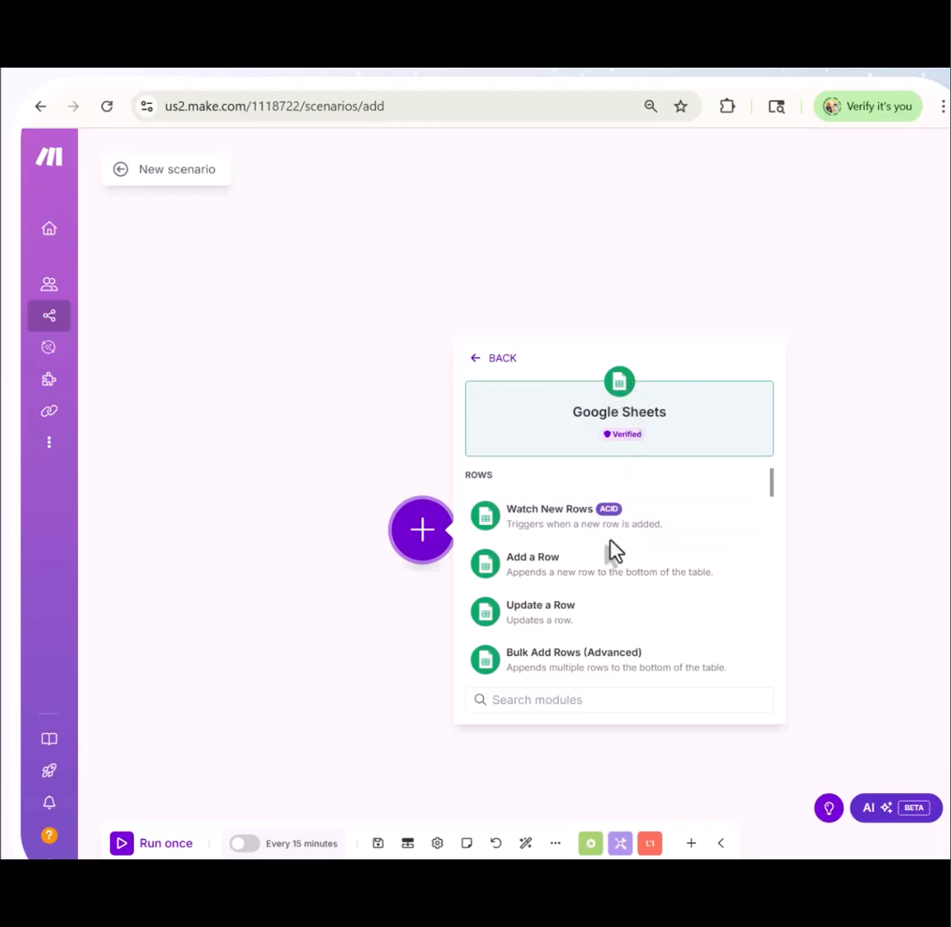
{"action": "left_click", "coordinate": [562, 527]}
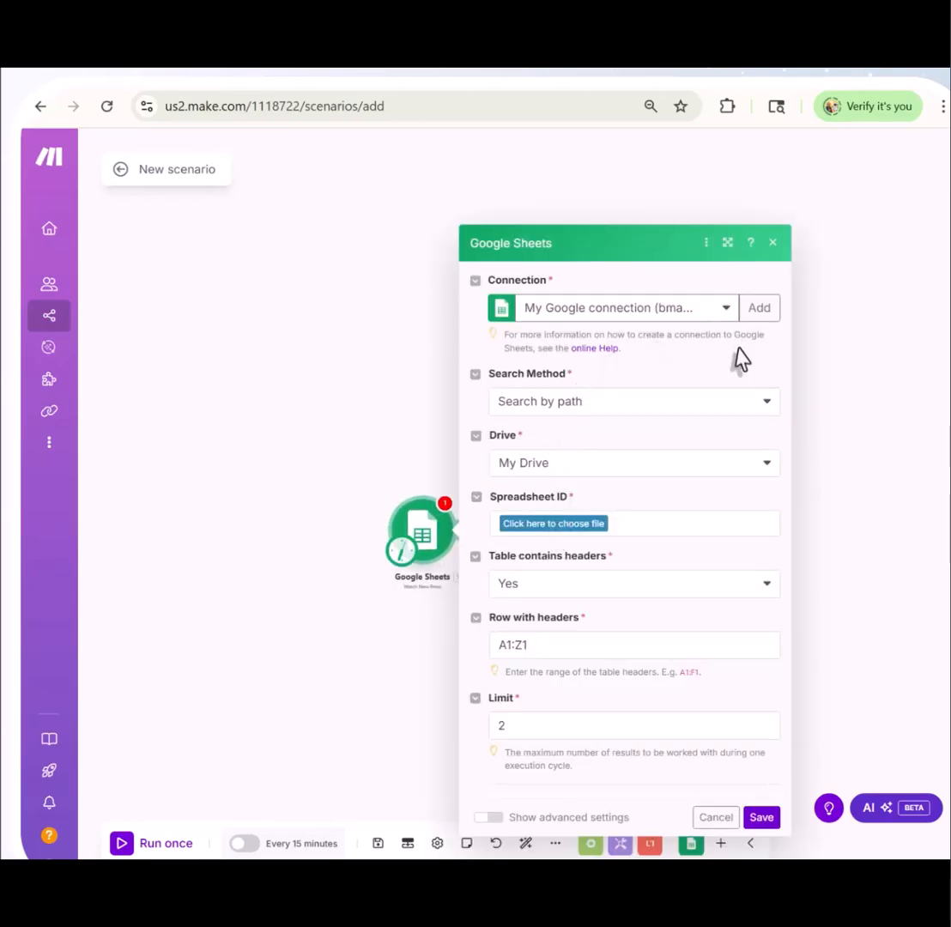
Set the Google Sheets search method to Select from all and pick the Quiz_Auto_Gen spreadsheet with the ID Finder
{"action": "left_click", "coordinate": [750, 320]}
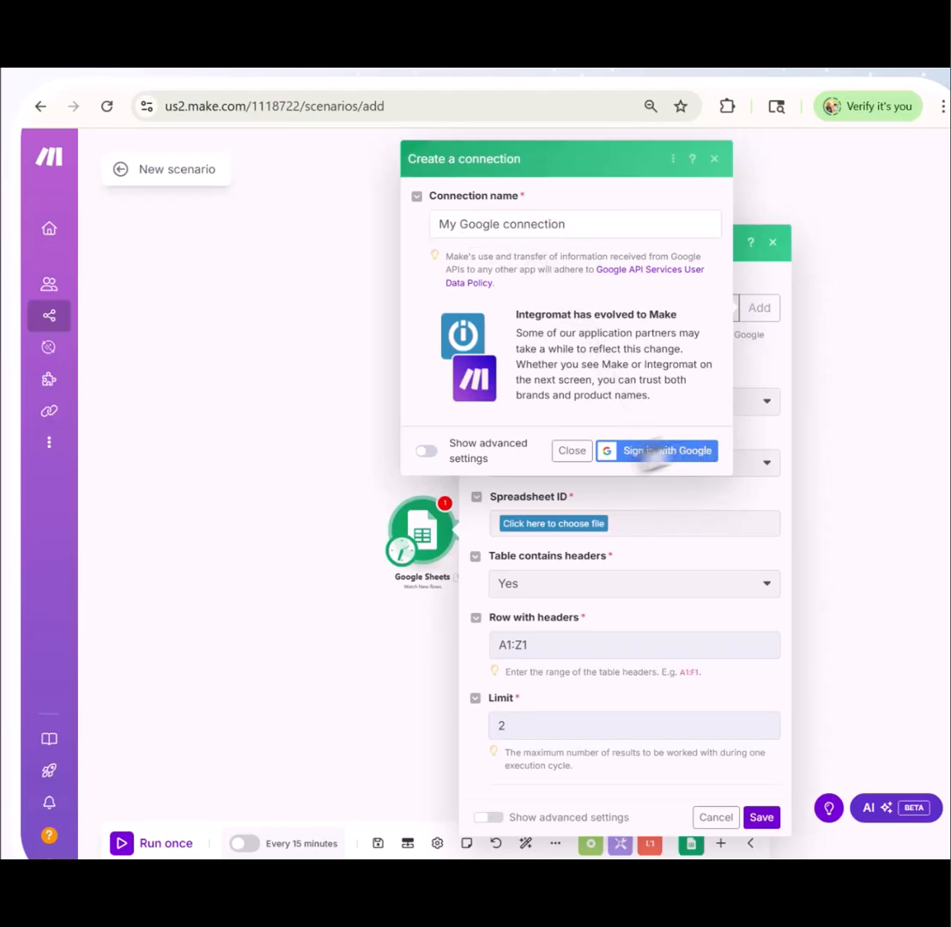
{"action": "left_click", "coordinate": [571, 451]}
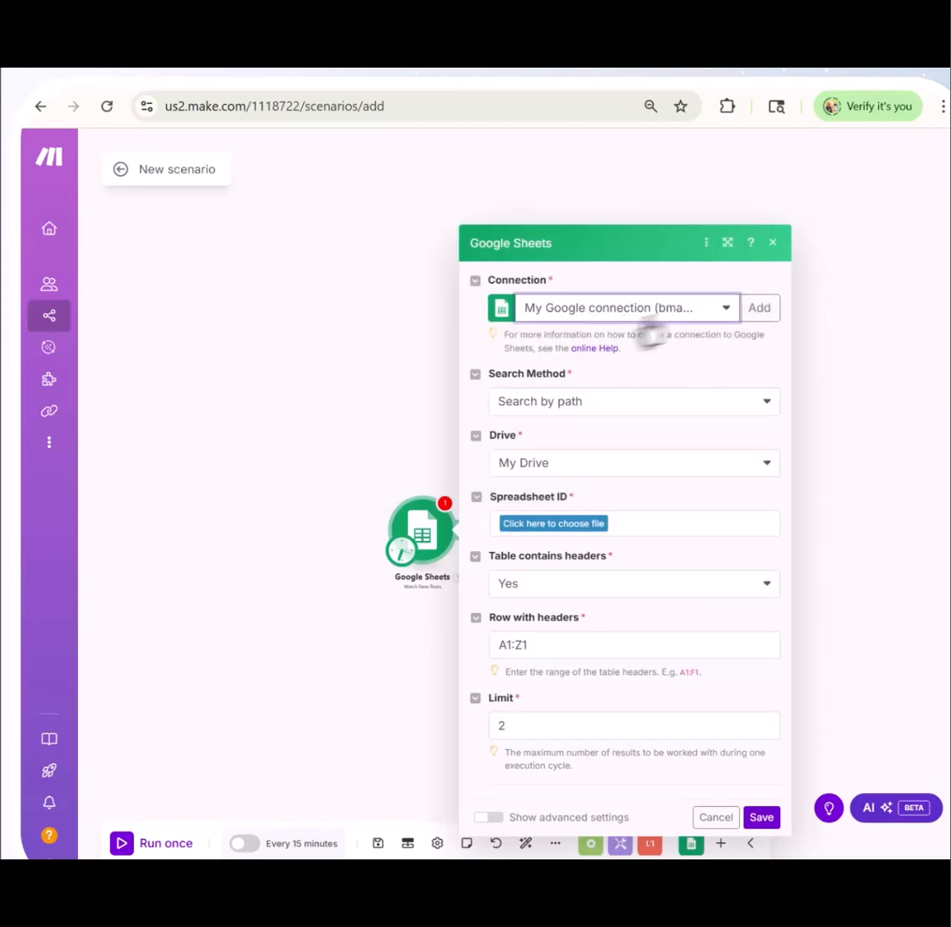
{"action": "left_click", "coordinate": [762, 407]}
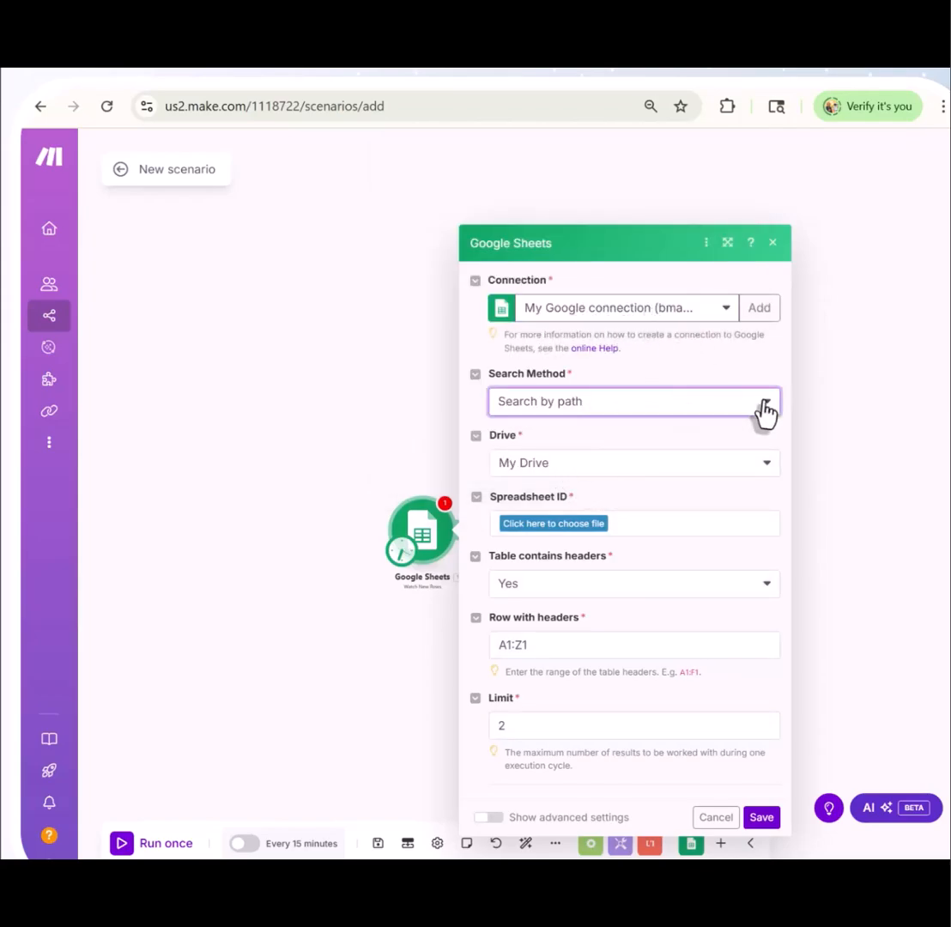
{"action": "left_click", "coordinate": [566, 452]}
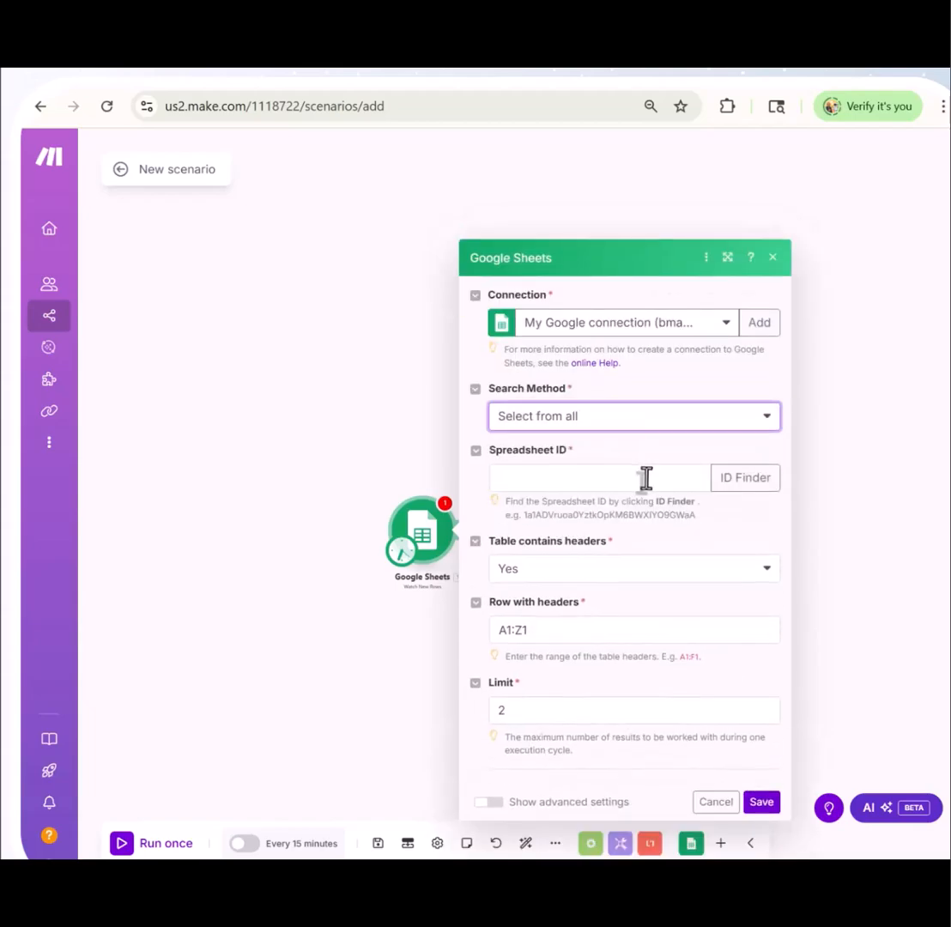
{"action": "left_click", "coordinate": [743, 486]}
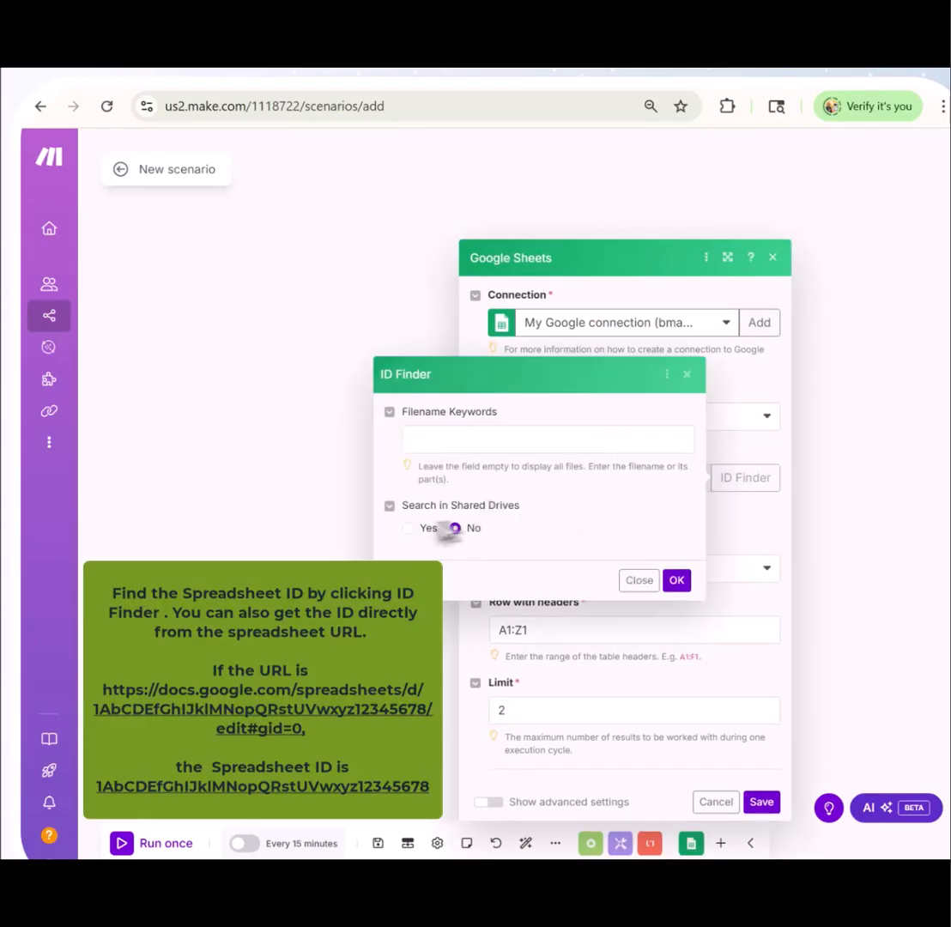
{"action": "left_click", "coordinate": [678, 581]}
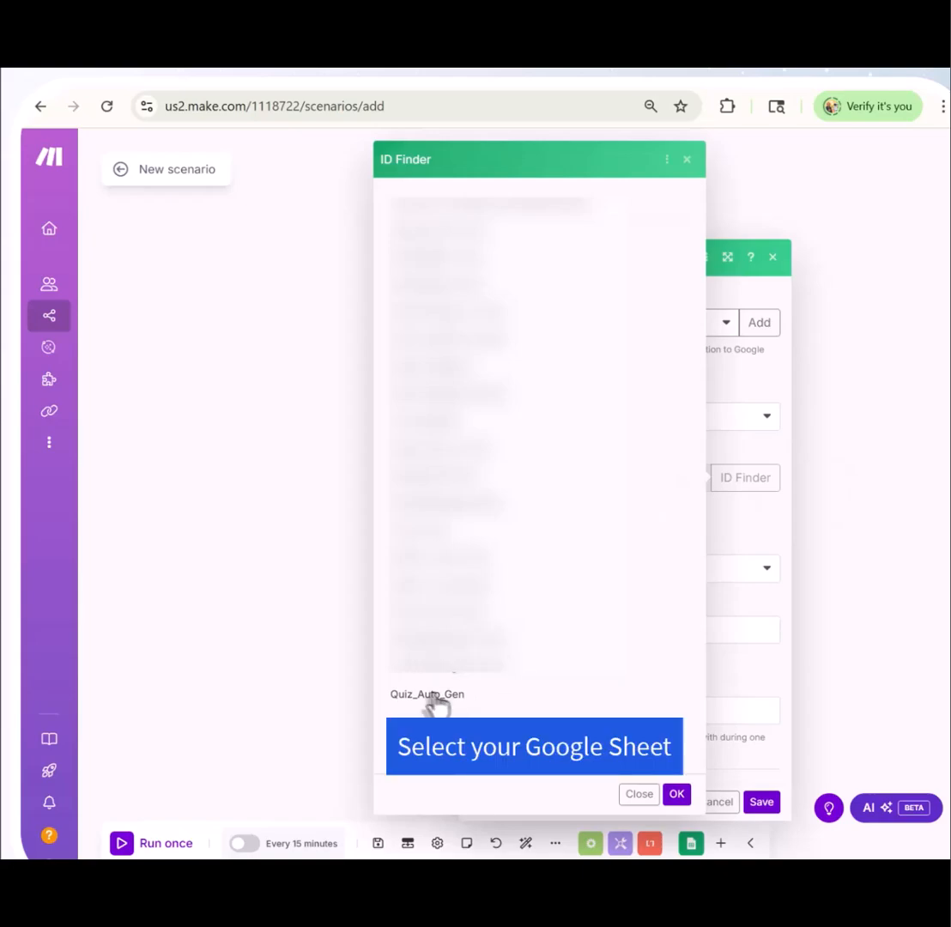
{"action": "left_click", "coordinate": [429, 695]}
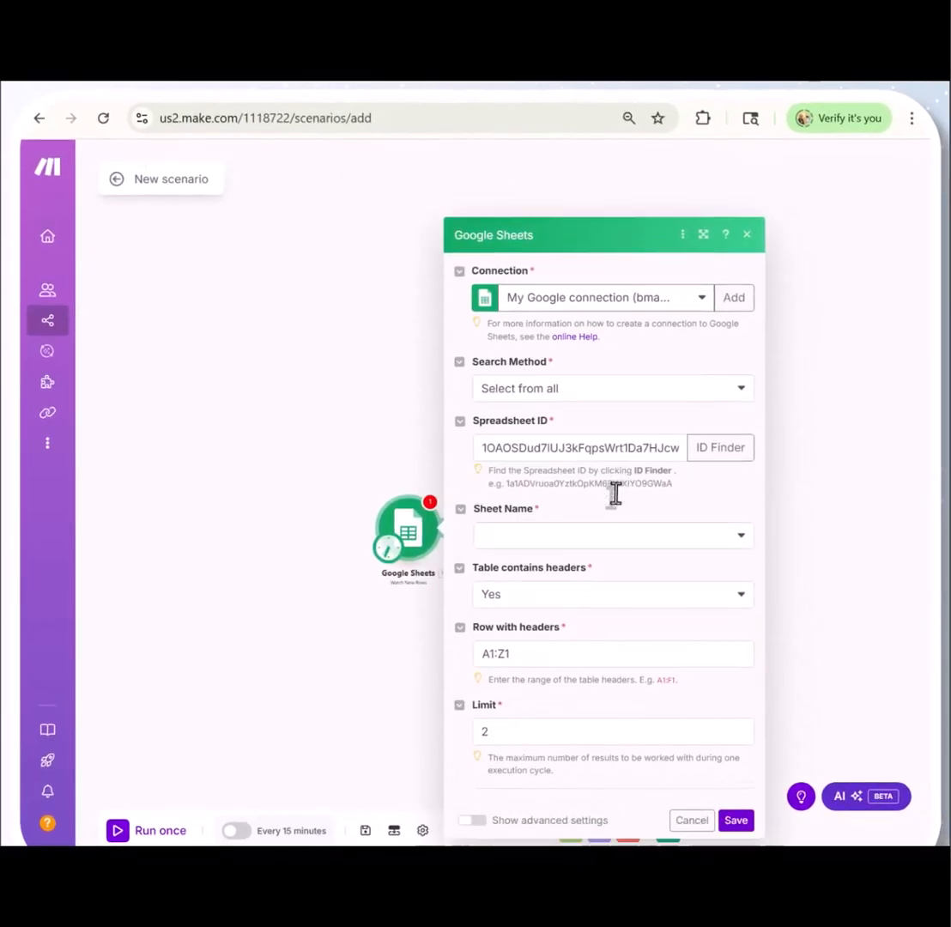
Choose Sheet1 as the sheet to watch and keep Table contains headers set to Yes
{"action": "left_click", "coordinate": [731, 539]}
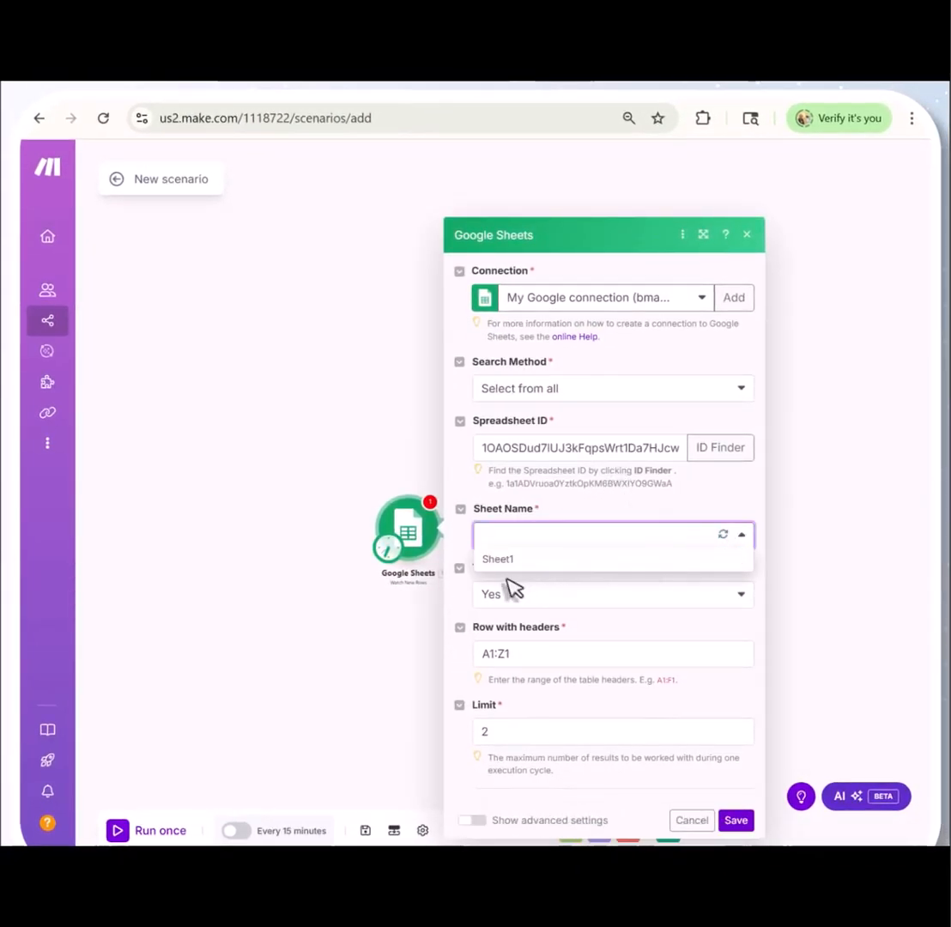
{"action": "left_click", "coordinate": [723, 536]}
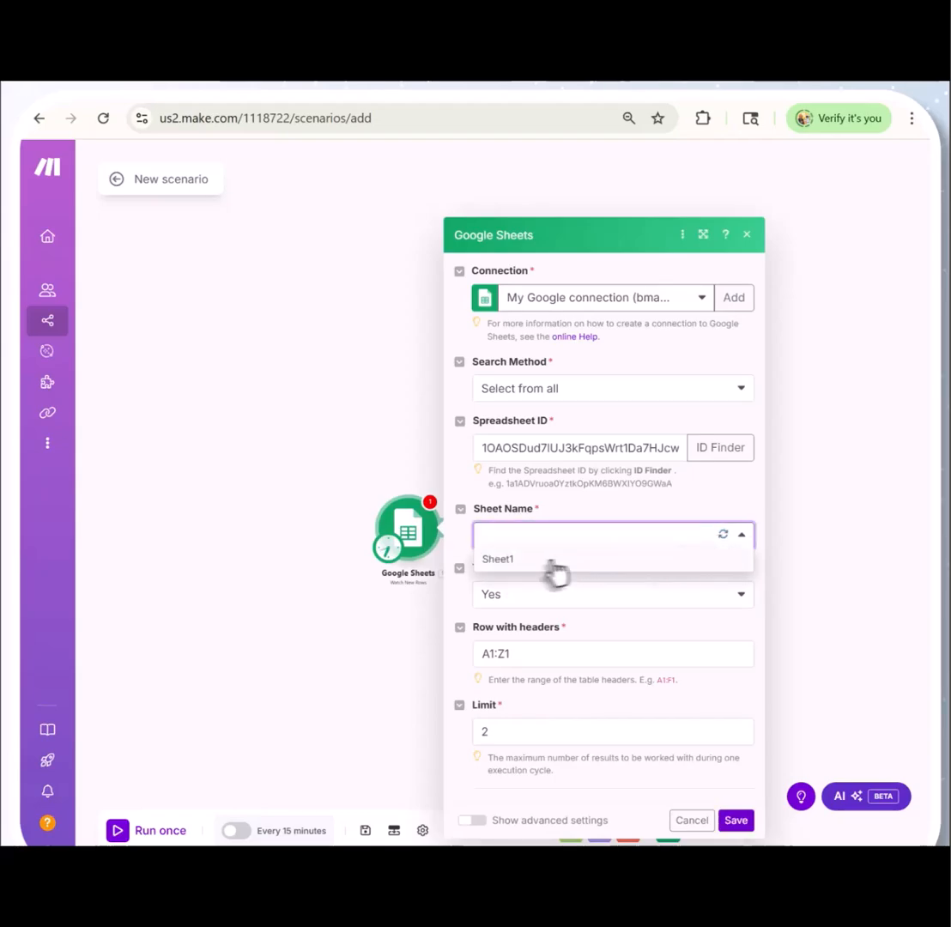
{"action": "left_click", "coordinate": [551, 562]}
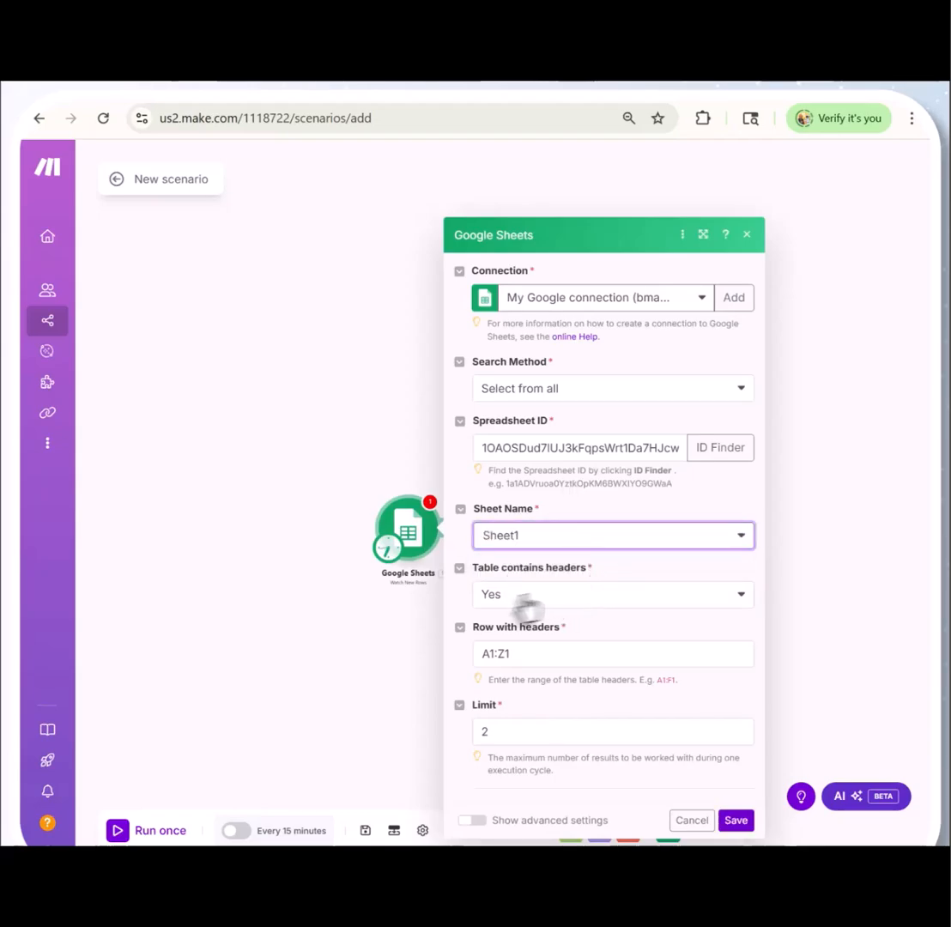
{"action": "left_click", "coordinate": [503, 606]}
{"action": "left_click", "coordinate": [506, 604]}
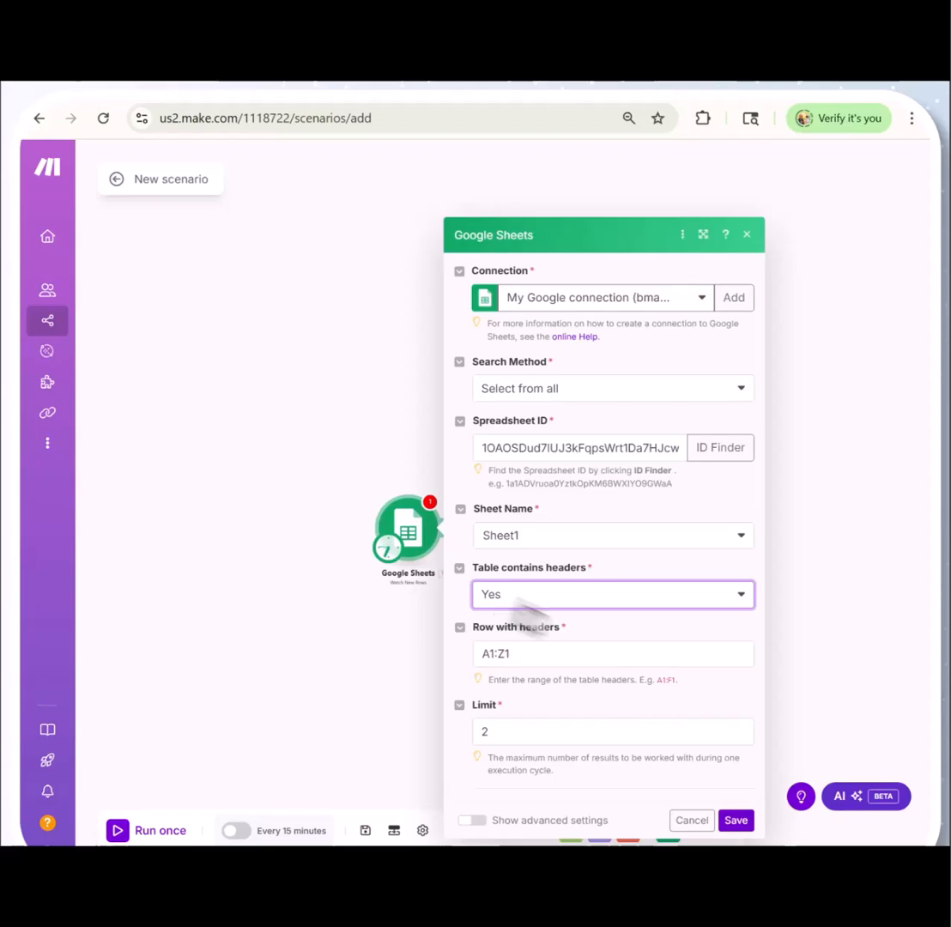
Keep the header row range A1:Z1 and set the result limit to 5
{"action": "left_click_drag", "start_coordinate": [517, 657], "coordinate": [473, 656]}
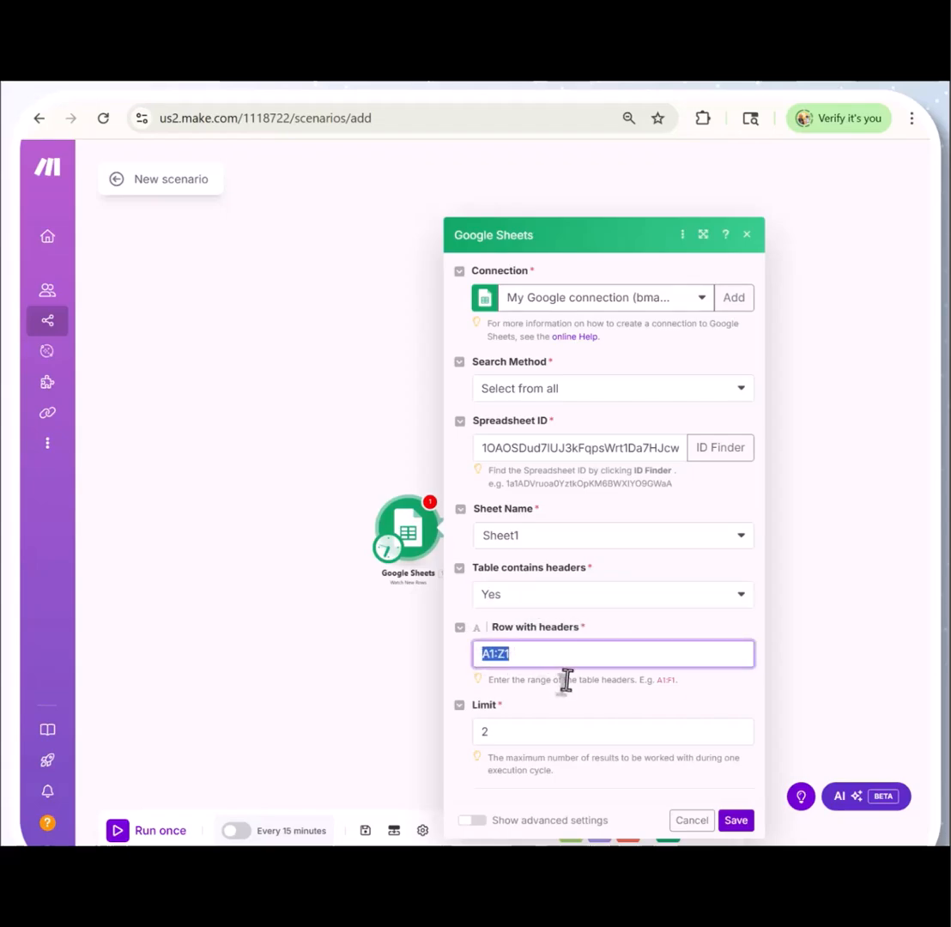
{"action": "left_click", "coordinate": [495, 731]}
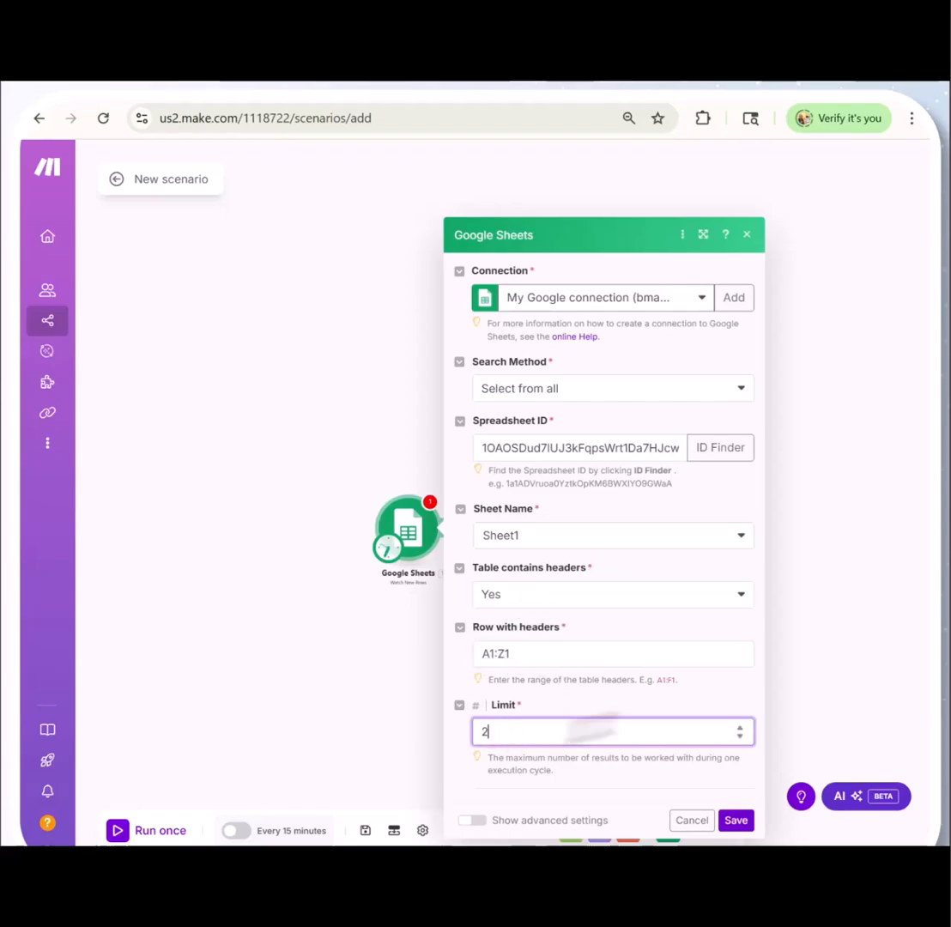
{"action": "left_click", "coordinate": [739, 728]}
{"action": "key", "text": "BackSpace"}
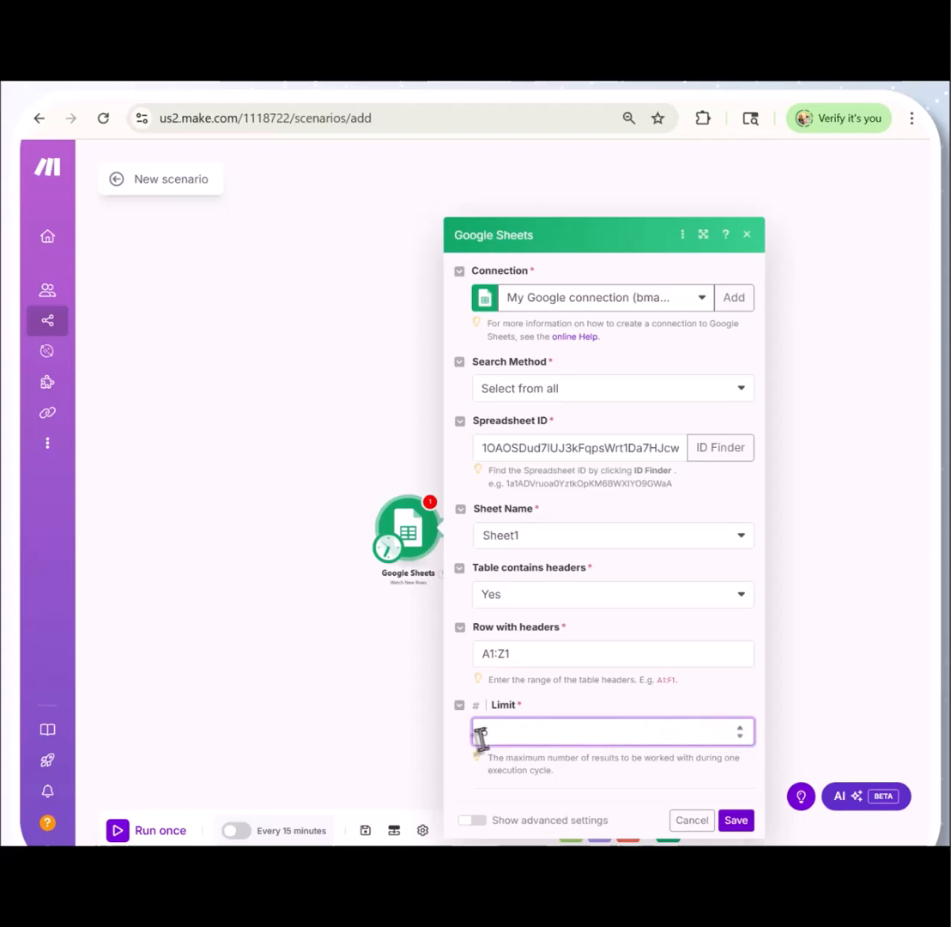
{"action": "left_click_drag", "start_coordinate": [487, 757], "coordinate": [558, 779]}
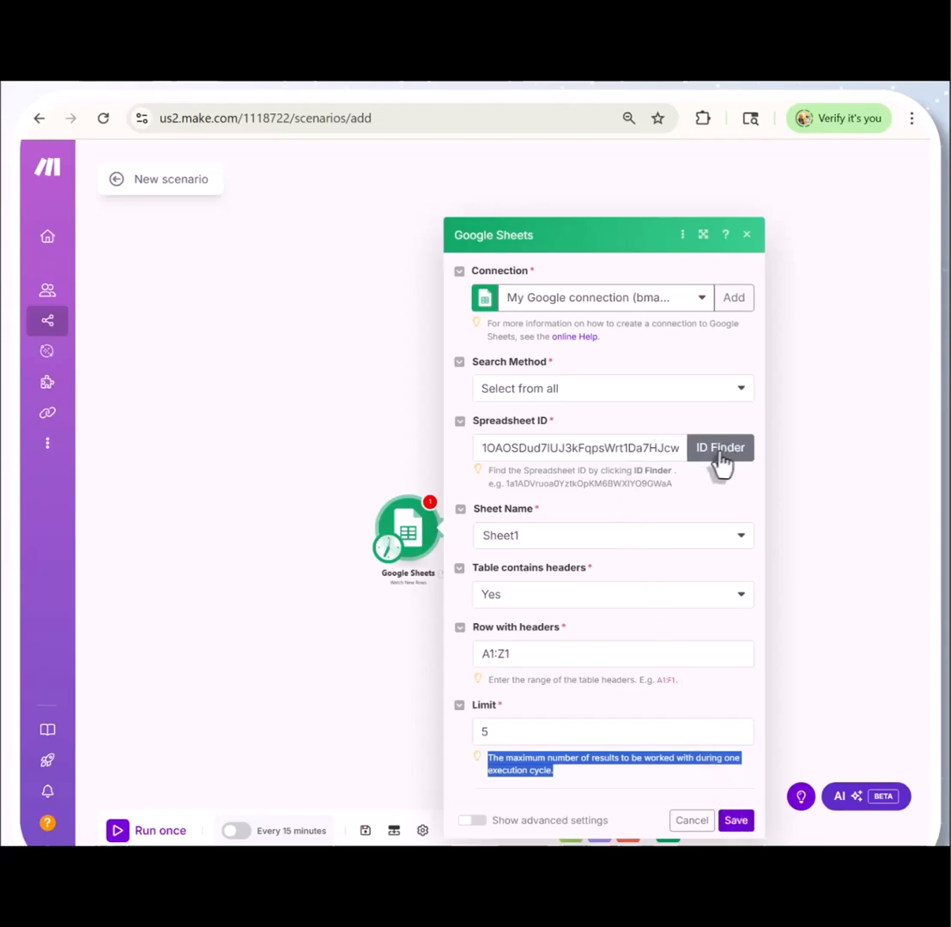
{"action": "left_click", "coordinate": [638, 447]}
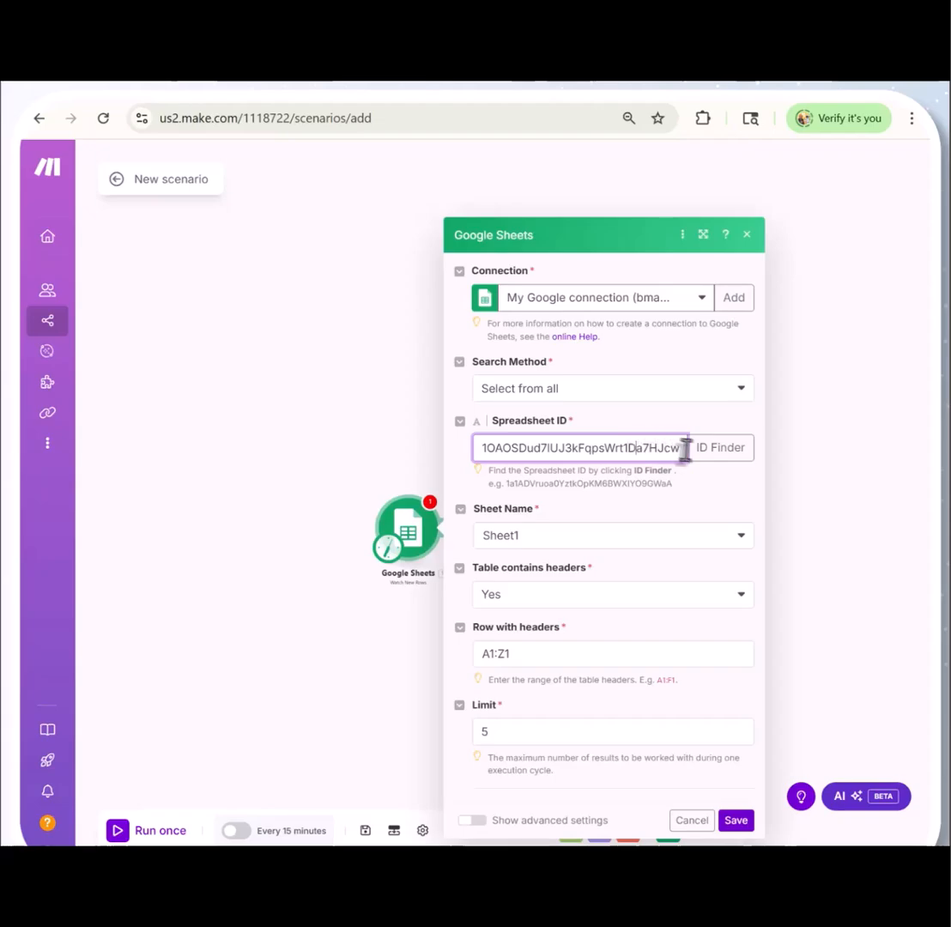
{"action": "left_click_drag", "start_coordinate": [670, 485], "coordinate": [489, 483]}
{"action": "left_click", "coordinate": [708, 495]}
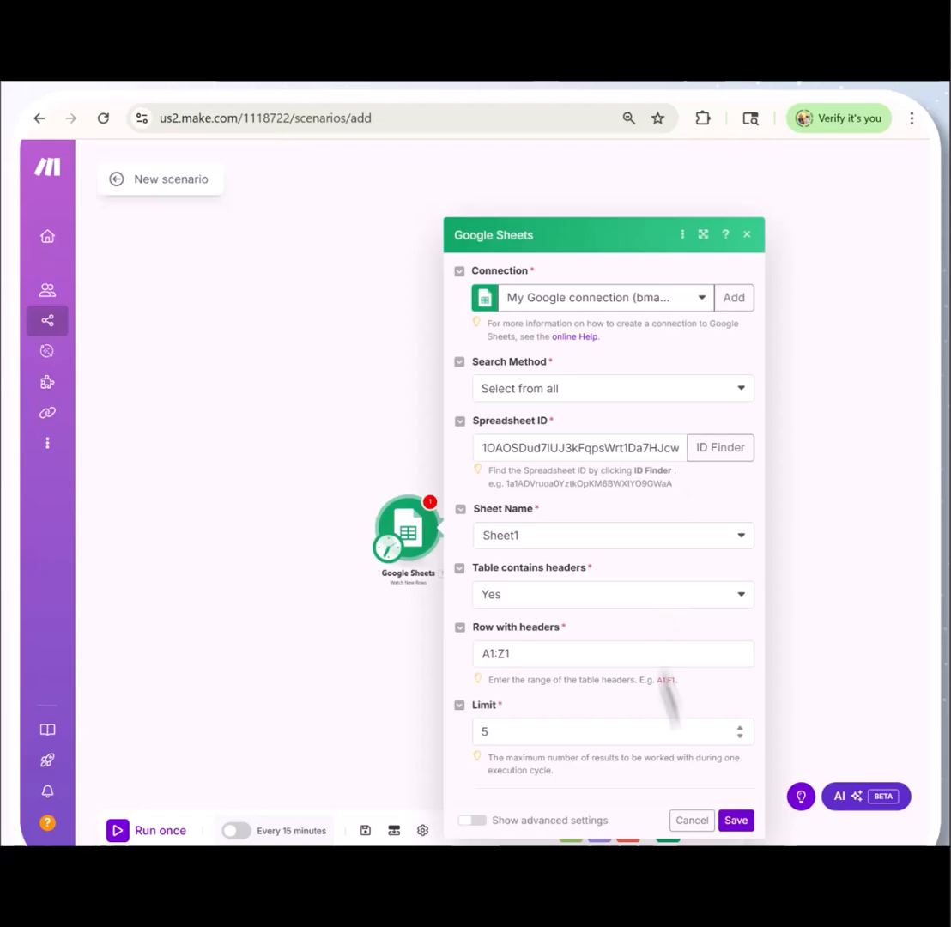
Save the Google Sheets module settings and choose All as the point where row watching starts
{"action": "left_click", "coordinate": [736, 821]}
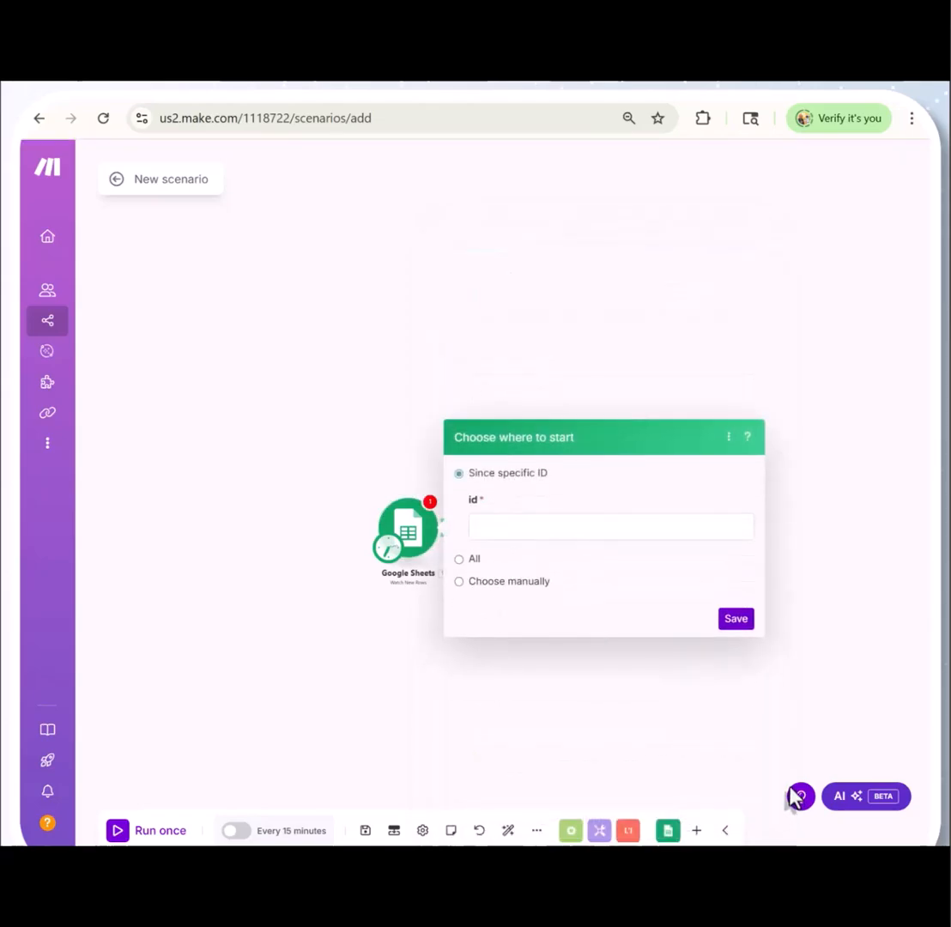
{"action": "left_click", "coordinate": [471, 560]}
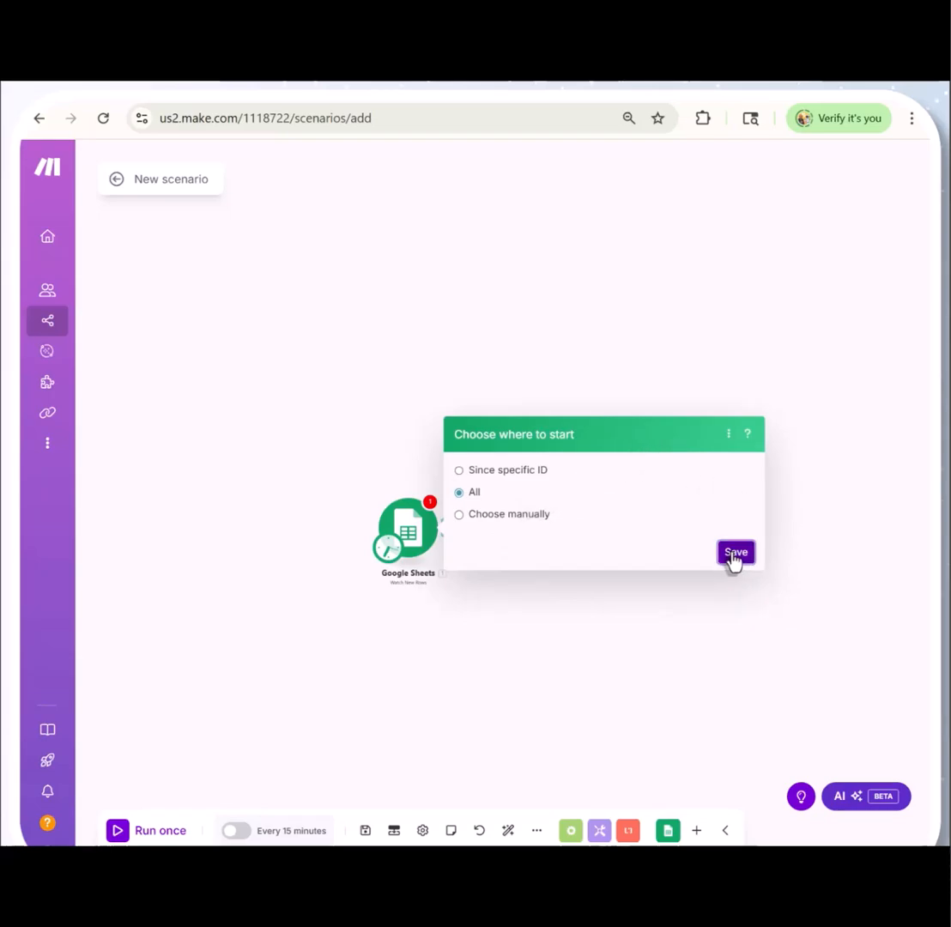
{"action": "left_click", "coordinate": [735, 554]}
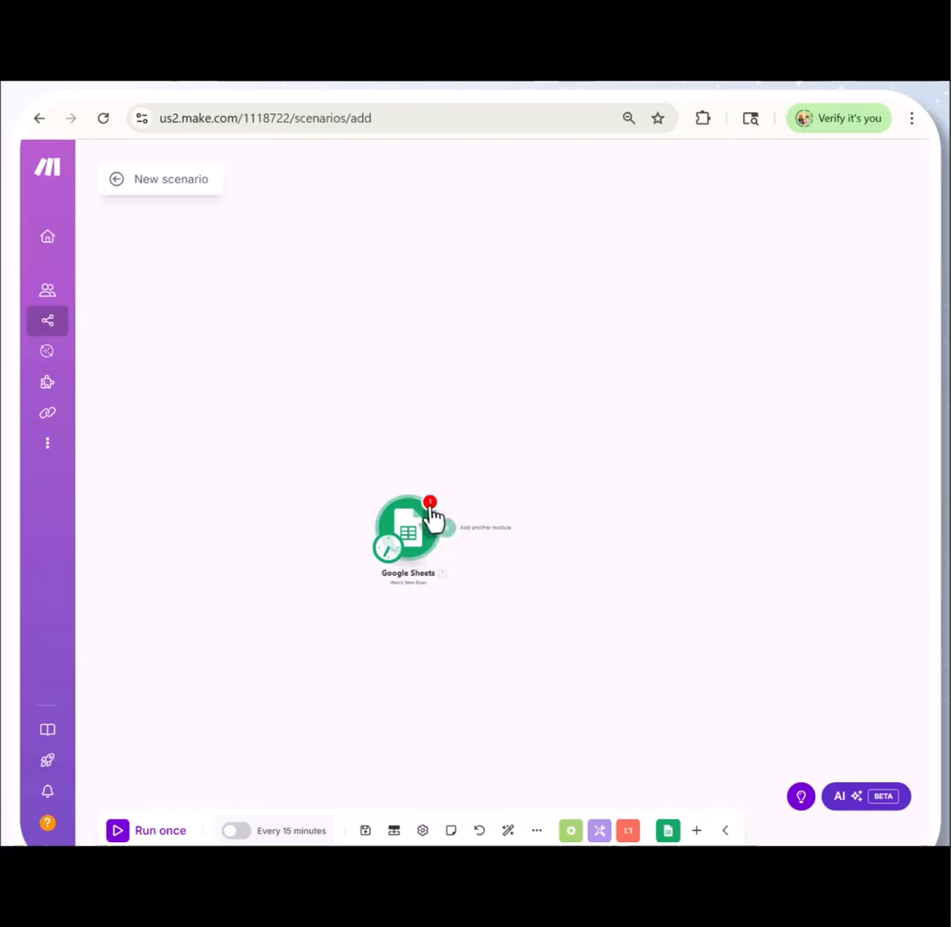
Reopen the Google Sheets module flagged with an error and save its settings again
{"action": "left_click", "coordinate": [429, 504]}
{"action": "left_click", "coordinate": [577, 513]}
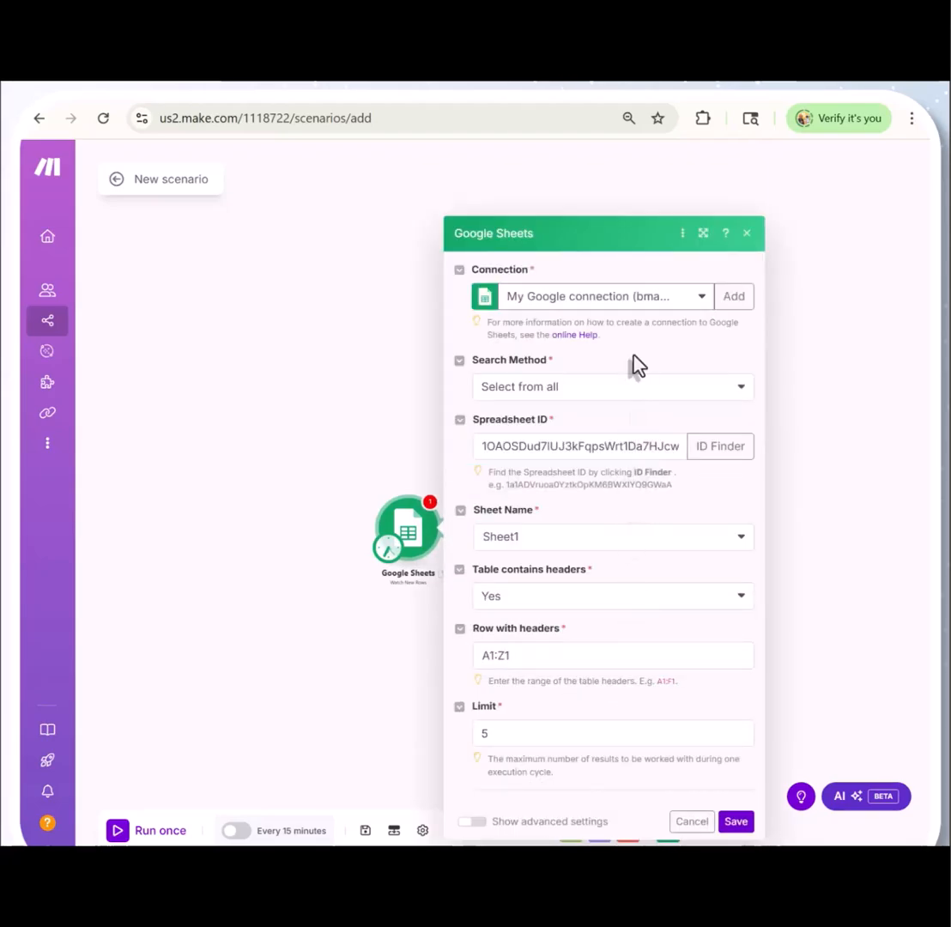
{"action": "left_click", "coordinate": [743, 826]}
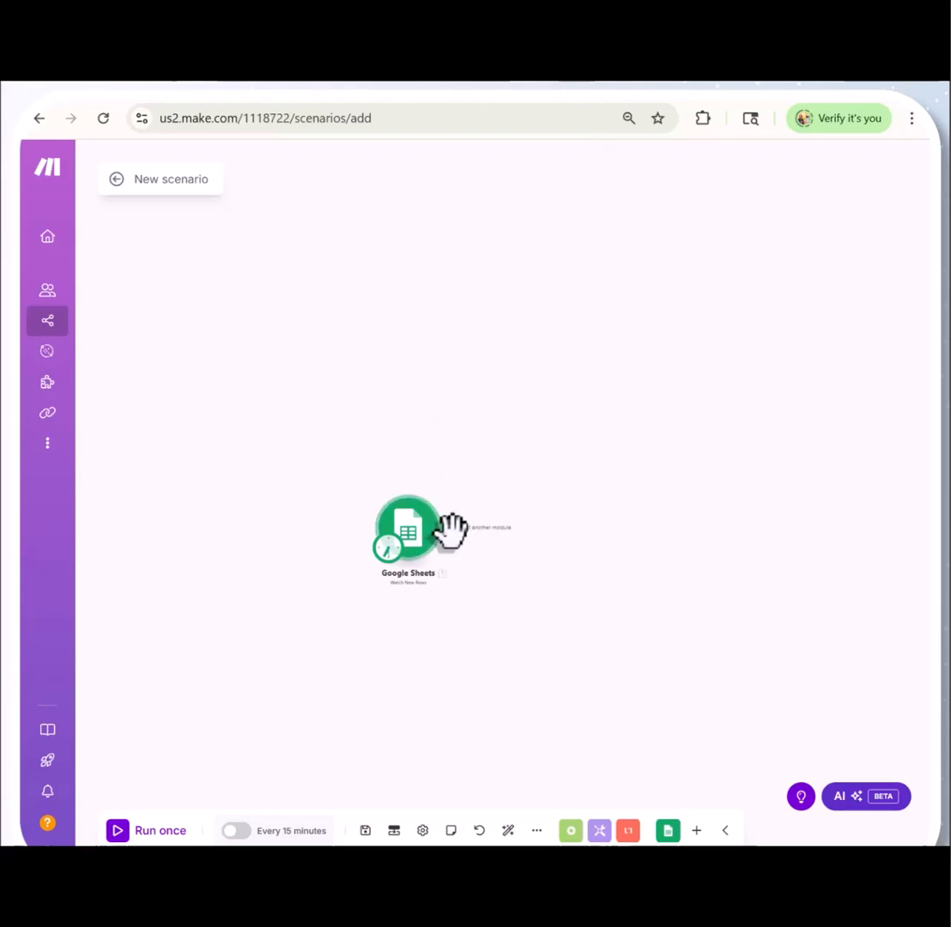
Add the OpenAI Create a Completion (Prompt) (GPT and o-series Models) module after the Google Sheets module
{"action": "left_click", "coordinate": [442, 519]}
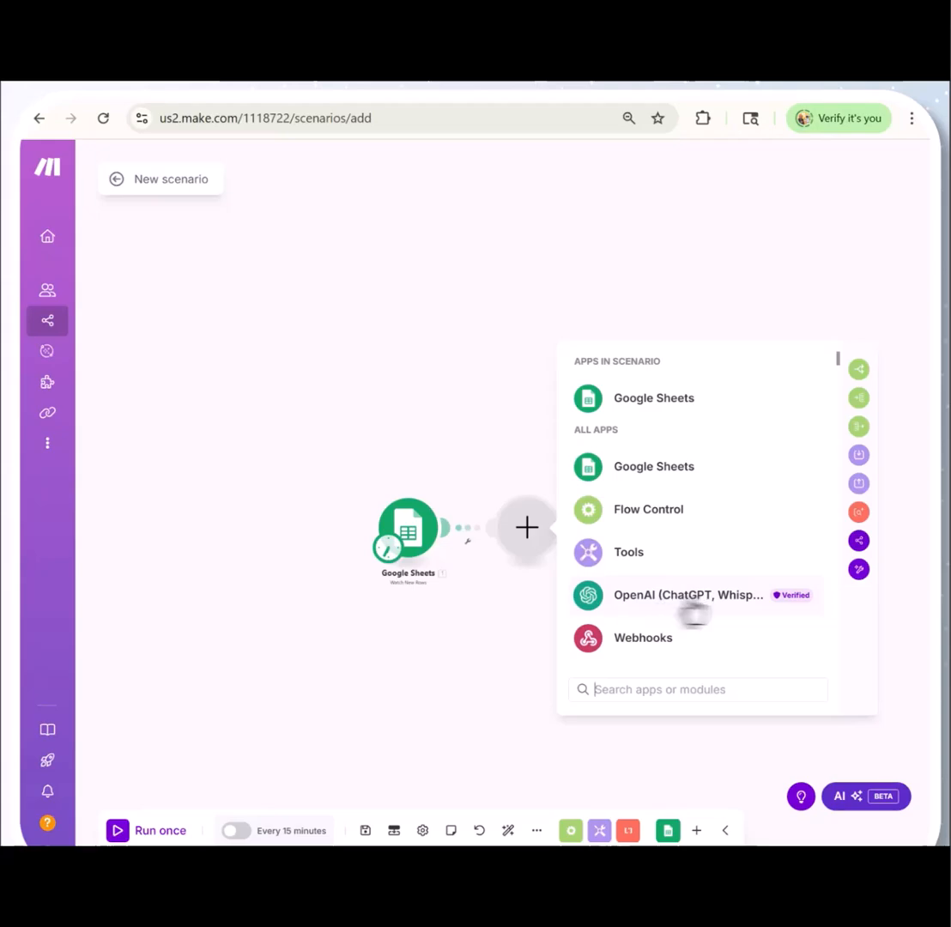
{"action": "left_click", "coordinate": [678, 603]}
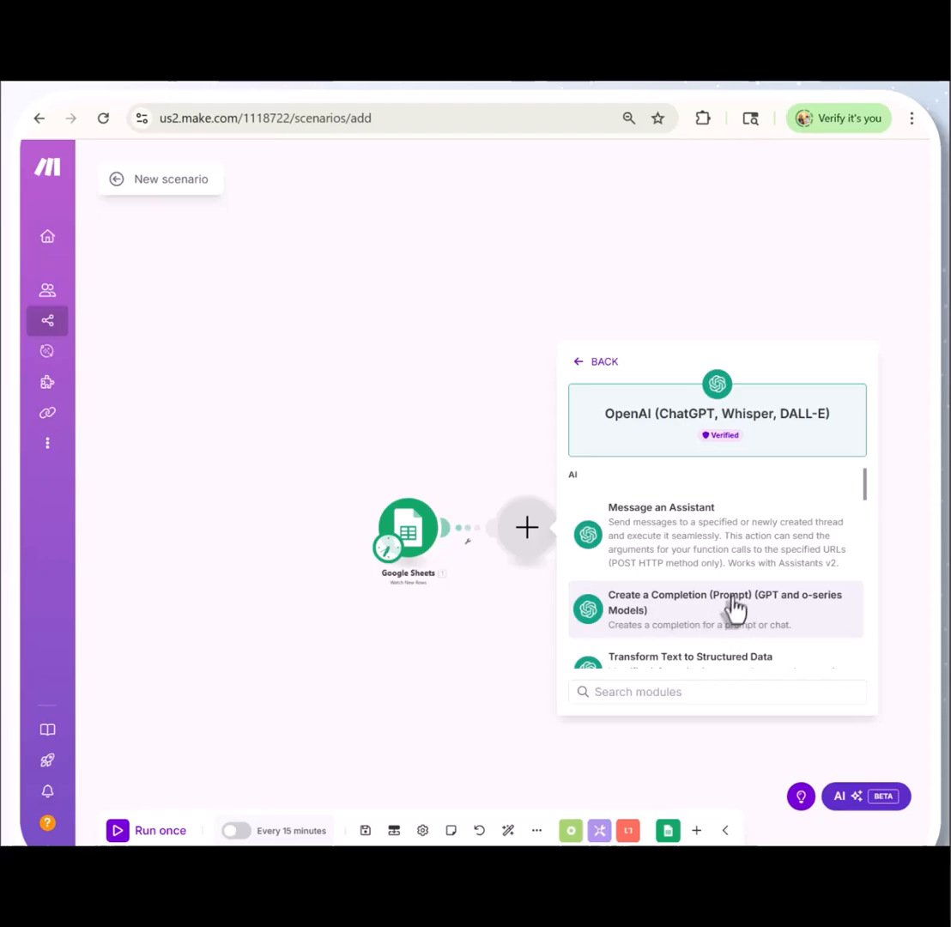
{"action": "left_click", "coordinate": [720, 619]}
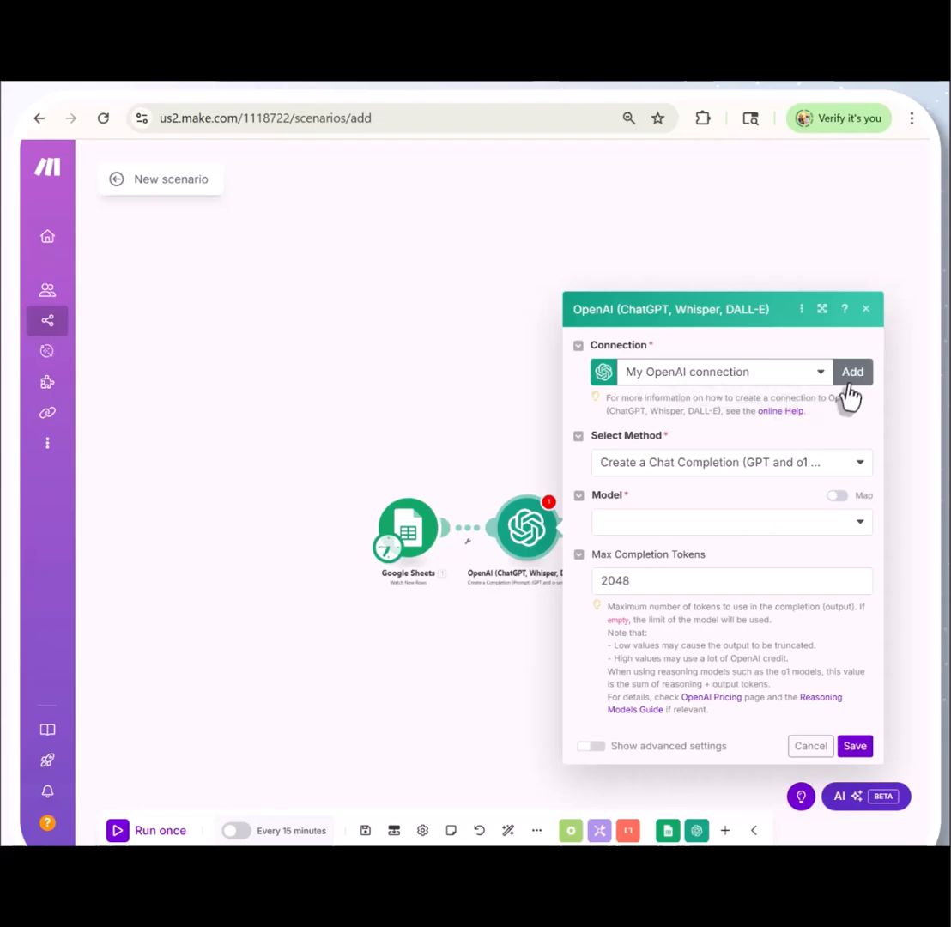
{"action": "left_click", "coordinate": [852, 372]}
{"action": "left_click", "coordinate": [577, 396]}
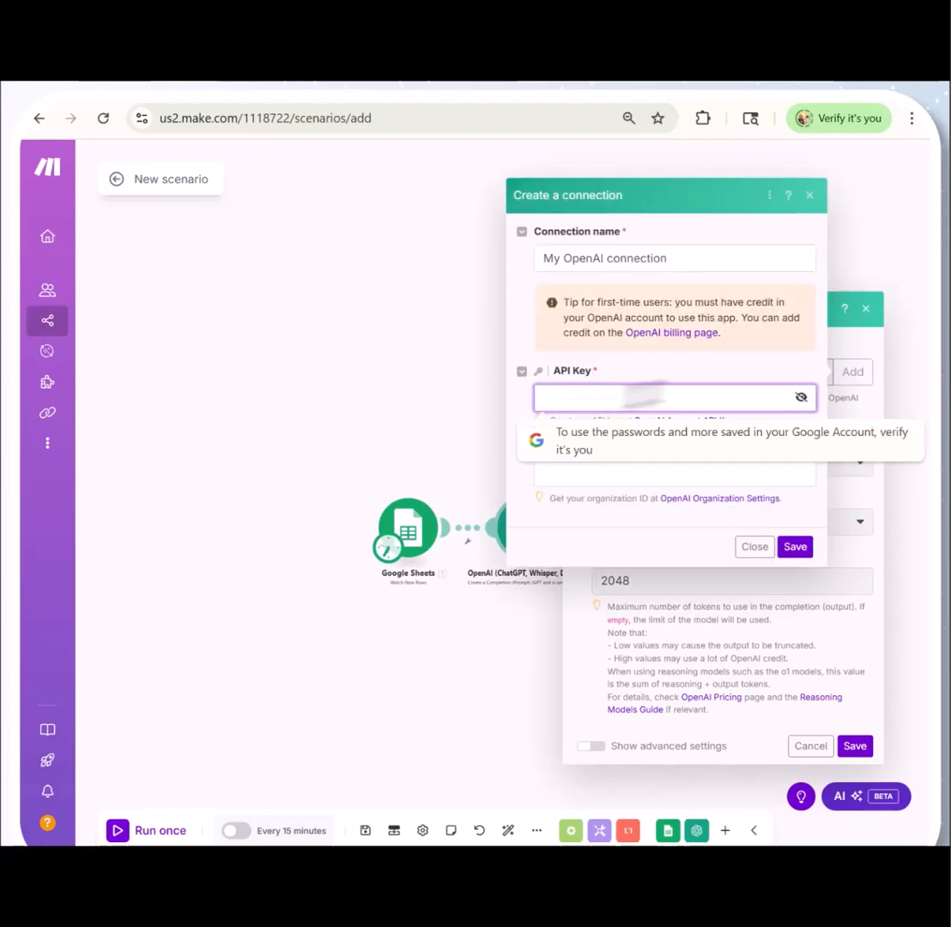
{"action": "left_click", "coordinate": [626, 481]}
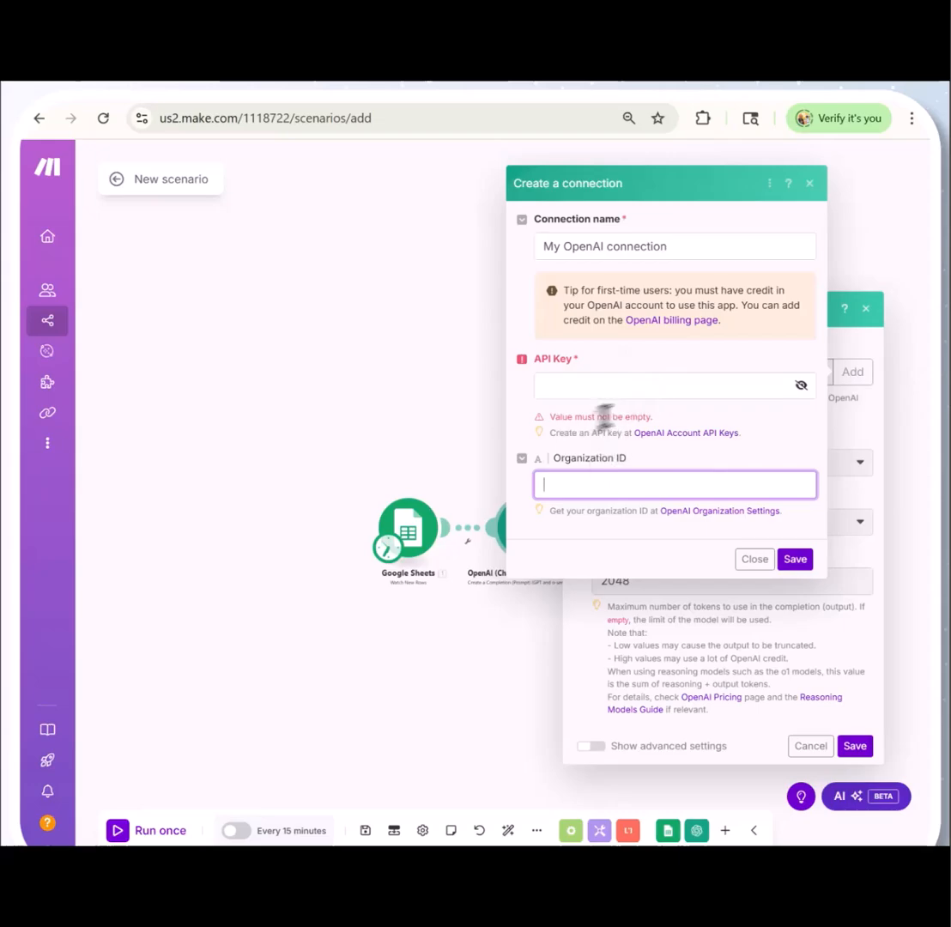
{"action": "left_click", "coordinate": [672, 249]}
{"action": "left_click_drag", "start_coordinate": [673, 249], "coordinate": [538, 248]}
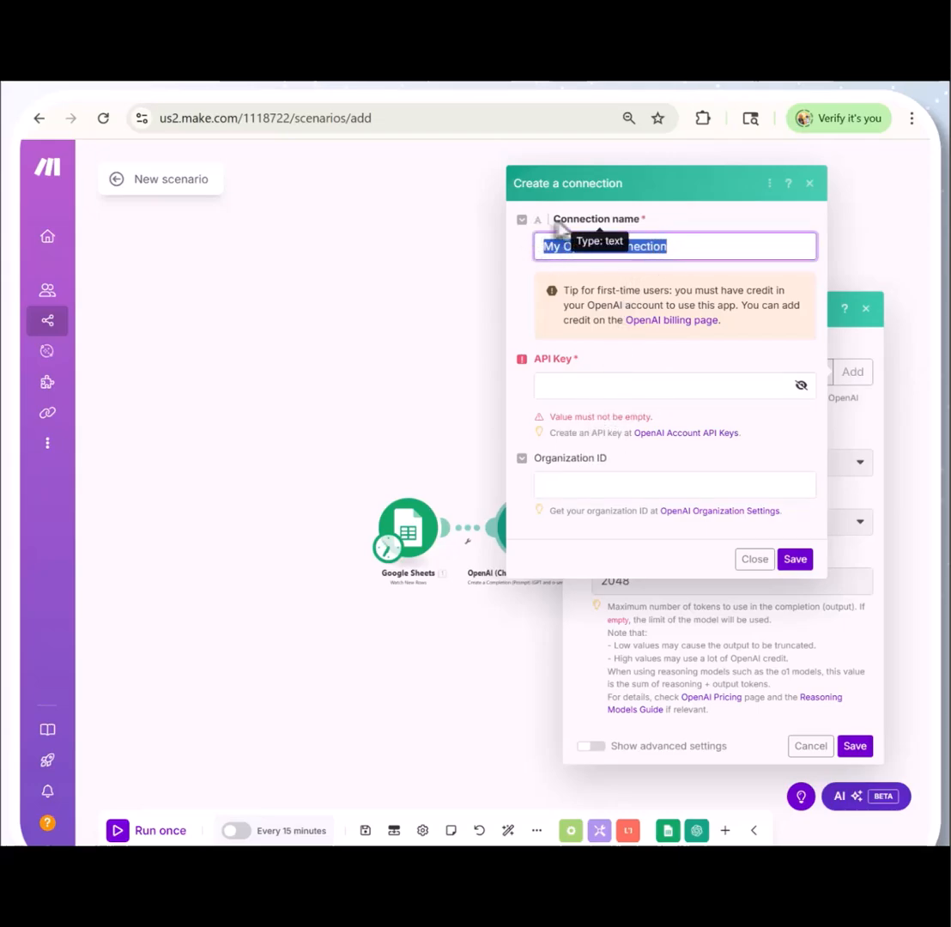
{"action": "left_click", "coordinate": [756, 559]}
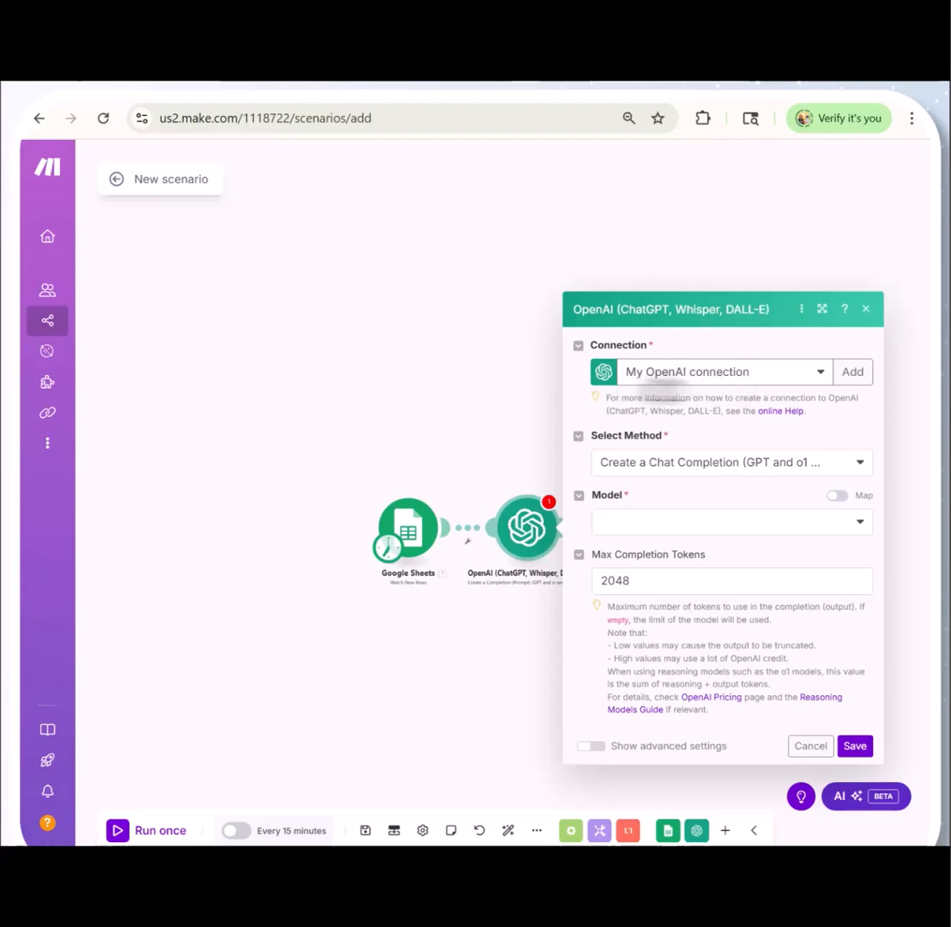
Set the OpenAI method to Create a Chat Completion (GPT and o1 models) and the model to gpt-4.1 (system)
{"action": "left_click", "coordinate": [850, 463]}
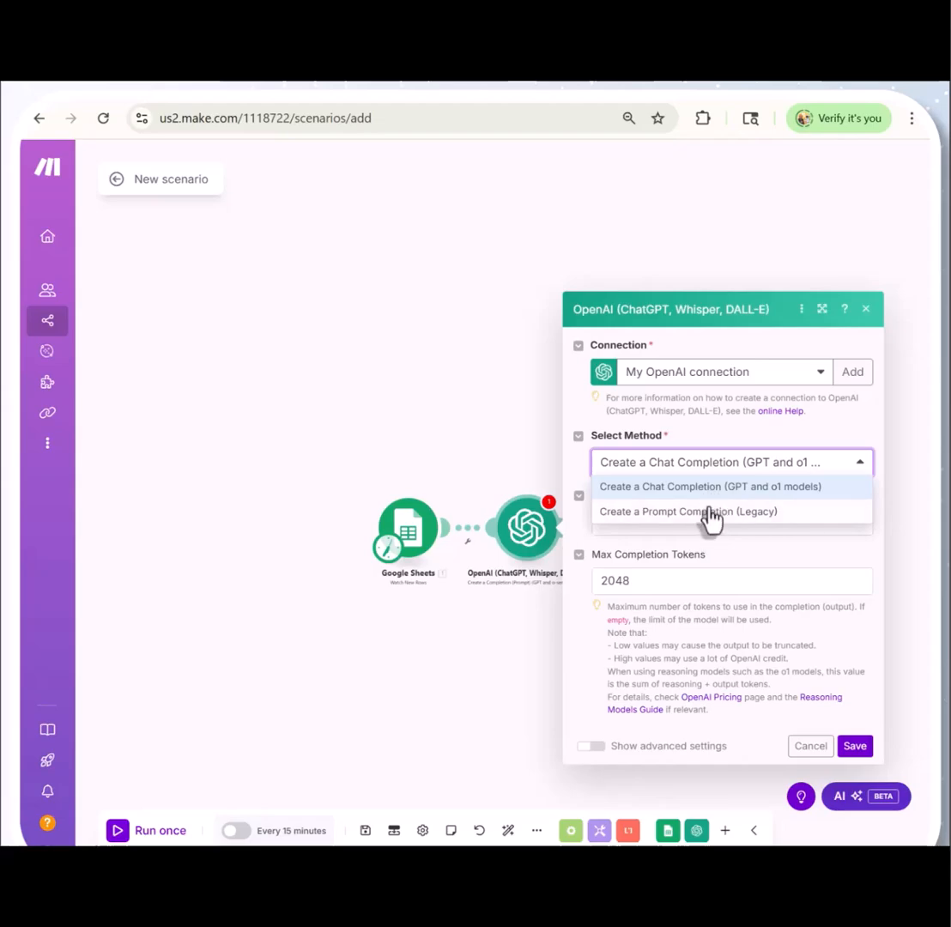
{"action": "left_click", "coordinate": [663, 489]}
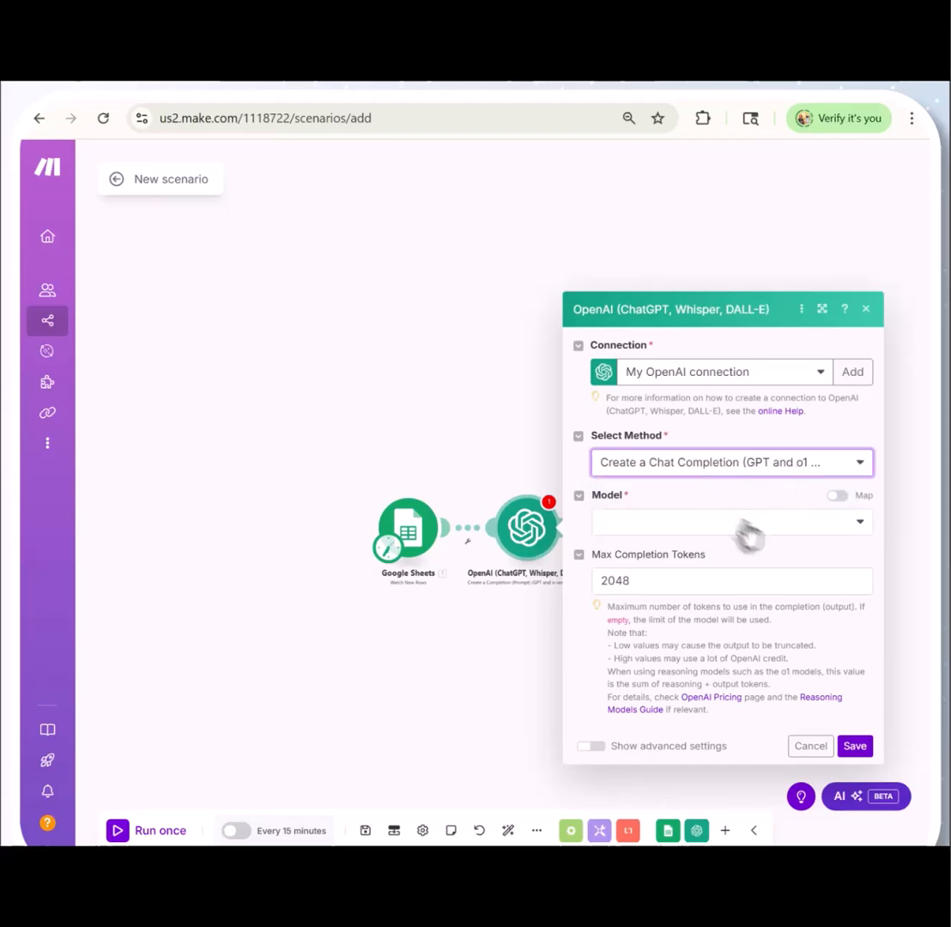
{"action": "left_click", "coordinate": [823, 525]}
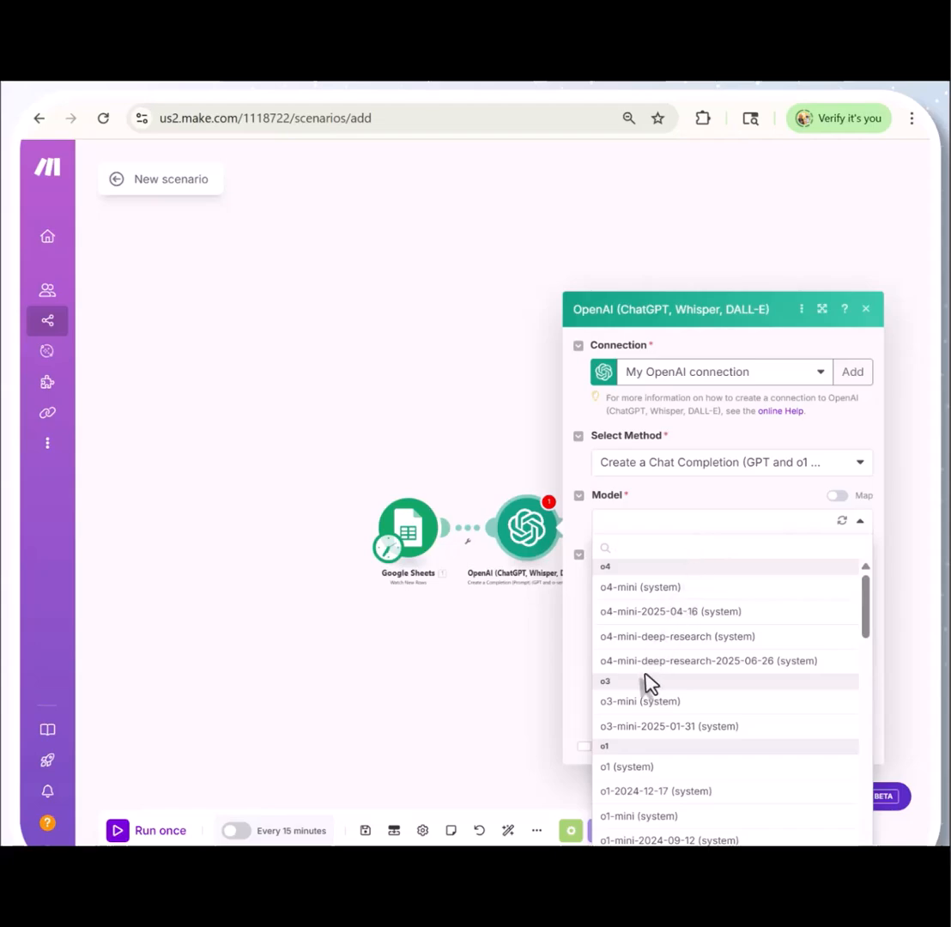
{"action": "scroll", "coordinate": [647, 683], "scroll_direction": "down", "scroll_amount": 3}
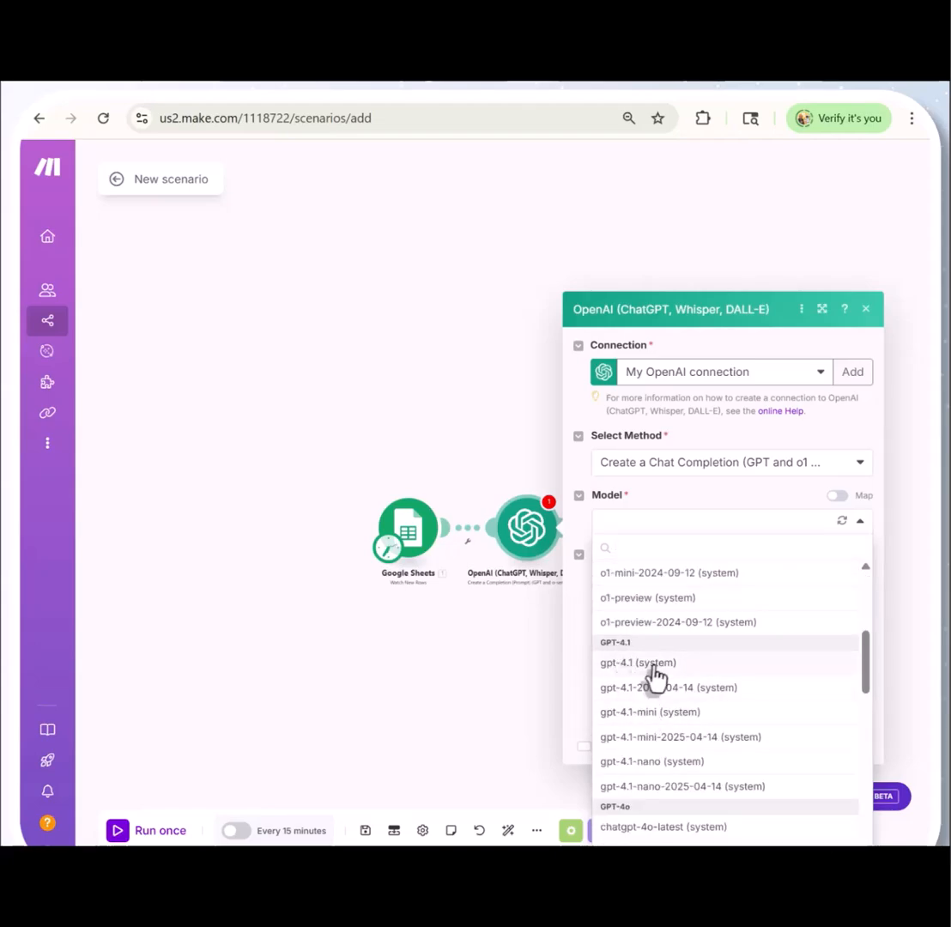
{"action": "left_click", "coordinate": [637, 664]}
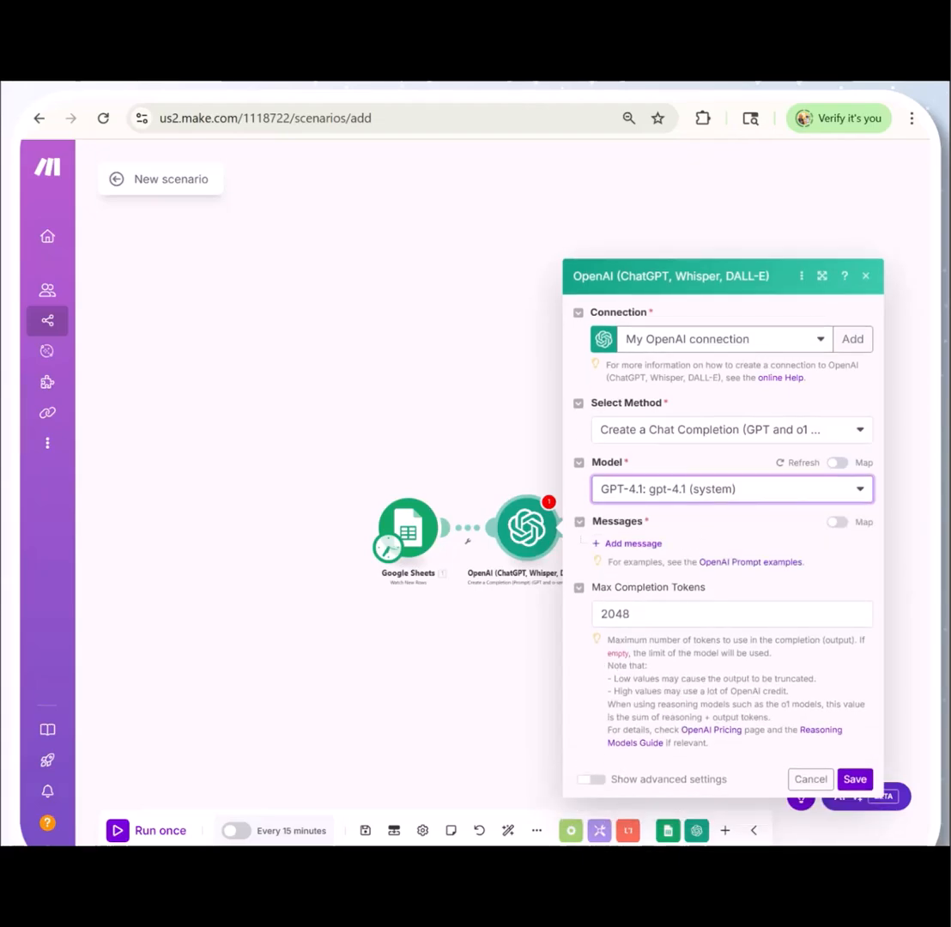
Add a User message prompting for ONE multiple-choice question with FOUR options from the lecture, returned as Question, A) to D) and Correct Answer
{"action": "left_click", "coordinate": [633, 544]}
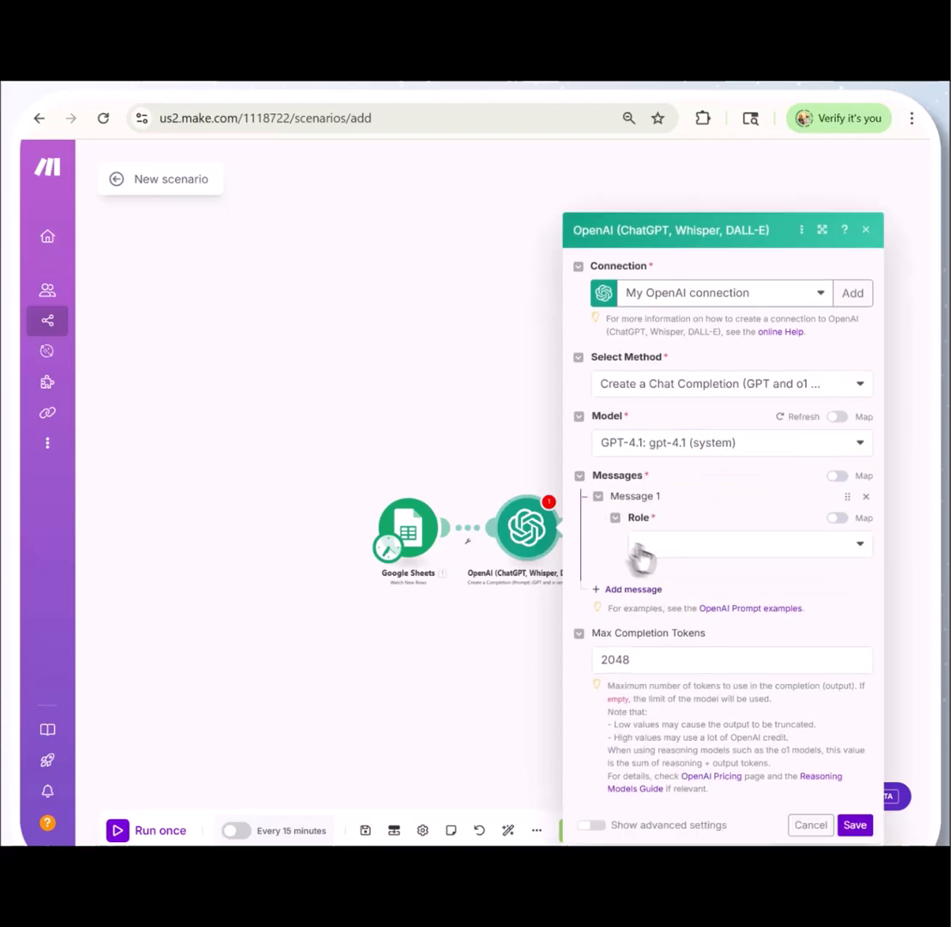
{"action": "left_click", "coordinate": [780, 549]}
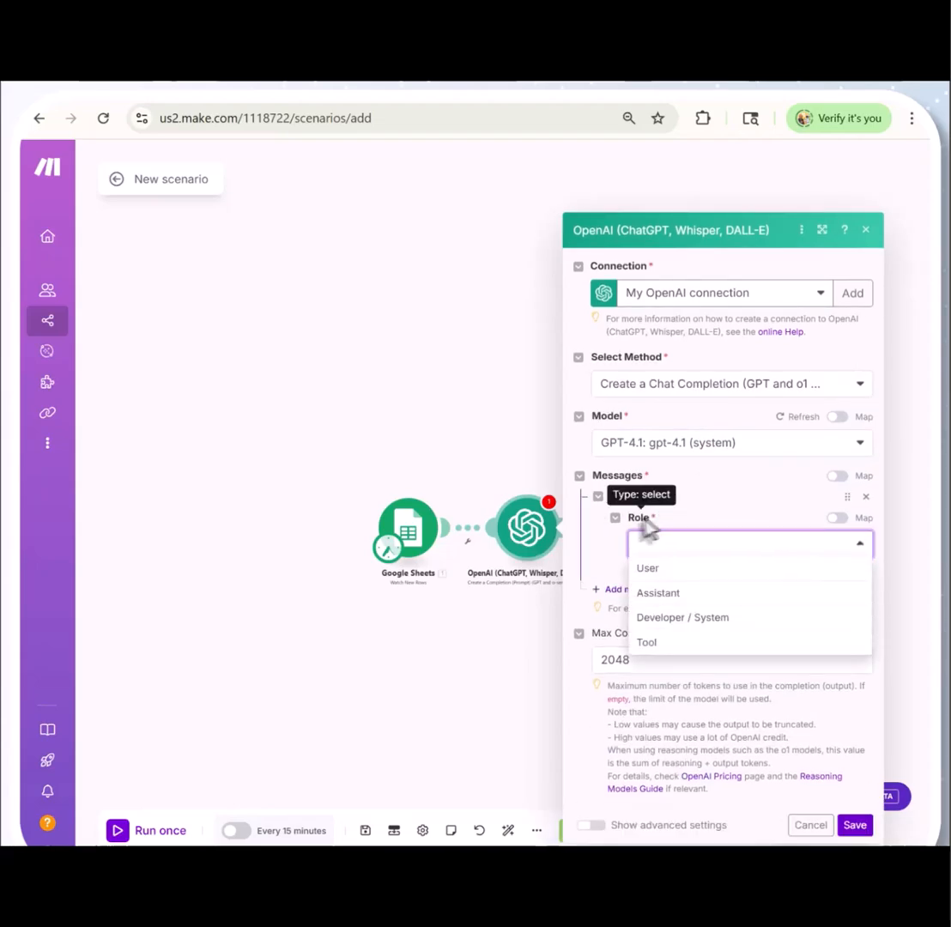
{"action": "left_click", "coordinate": [649, 571]}
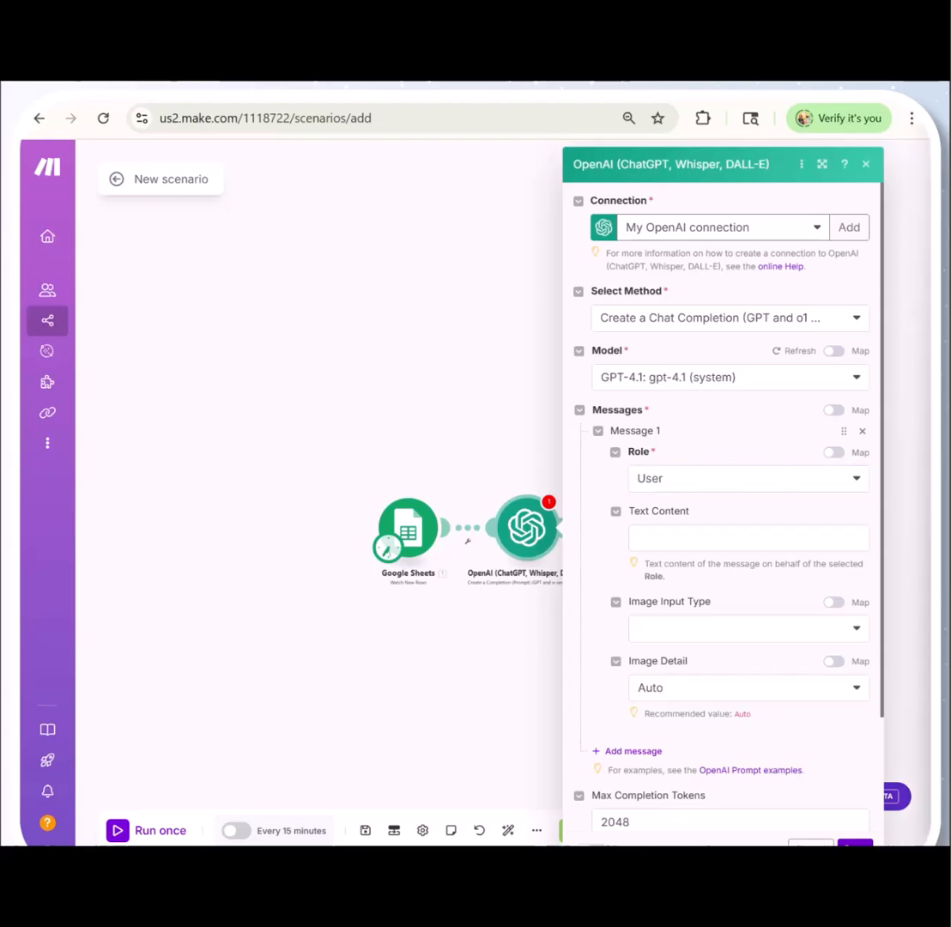
{"action": "left_click", "coordinate": [670, 538]}
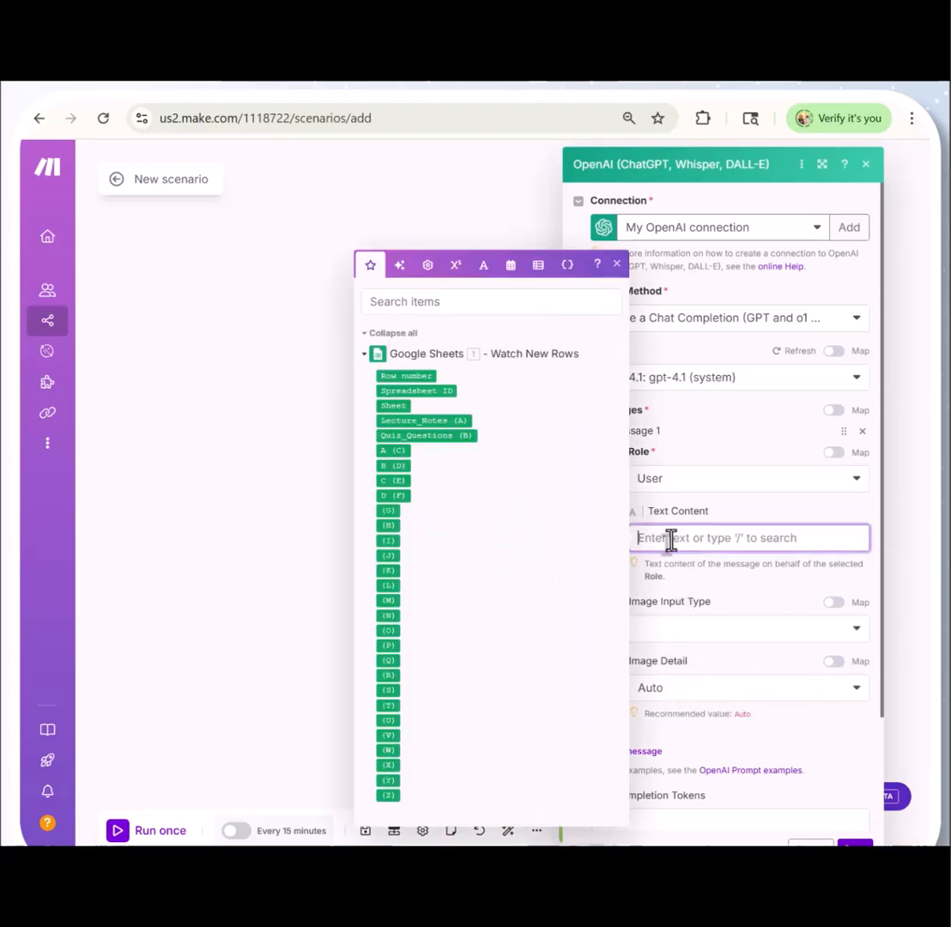
{"action": "type", "text": "Based on the lecture below, create ONE multiple-choice question with FOUR options. Return it in exactly this format:  Question: <question text> A) <option A> B) <option B> C) <option C> D) <option D> Correct Answer: <letter>  Lecture: 1.Lecture_Note"}
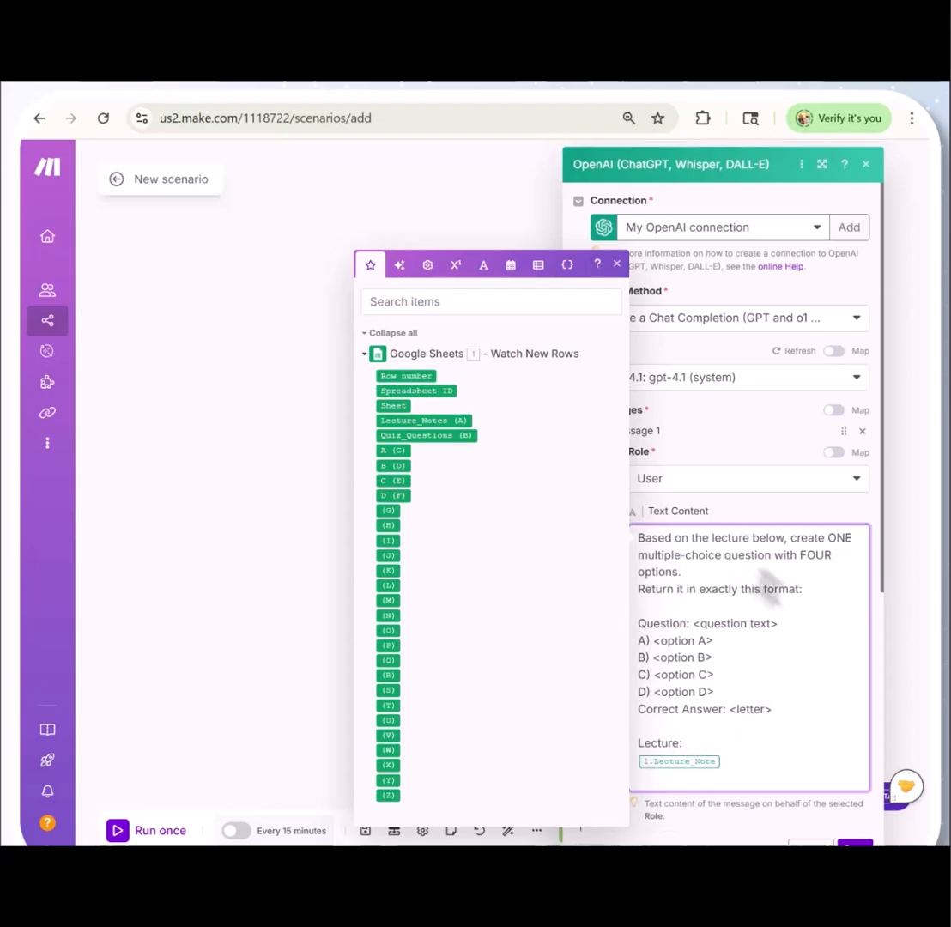
{"action": "left_click_drag", "start_coordinate": [639, 539], "coordinate": [821, 590]}
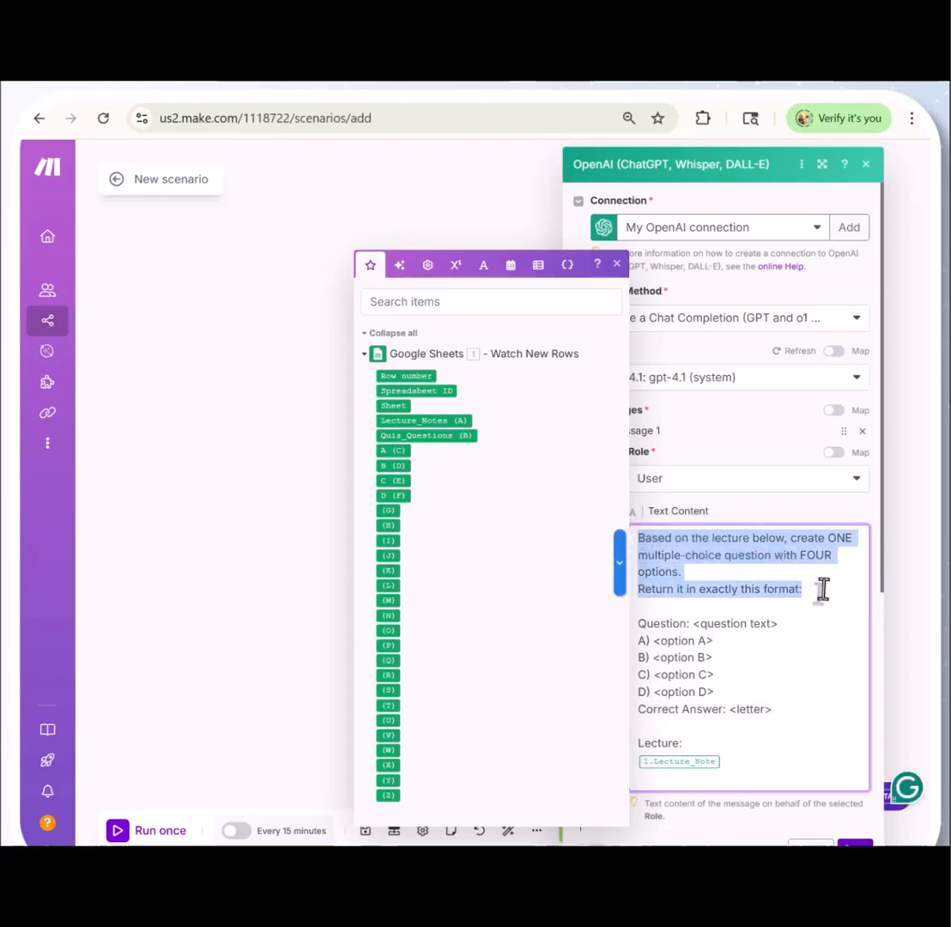
{"action": "left_click", "coordinate": [716, 658]}
{"action": "left_click_drag", "start_coordinate": [778, 710], "coordinate": [641, 631]}
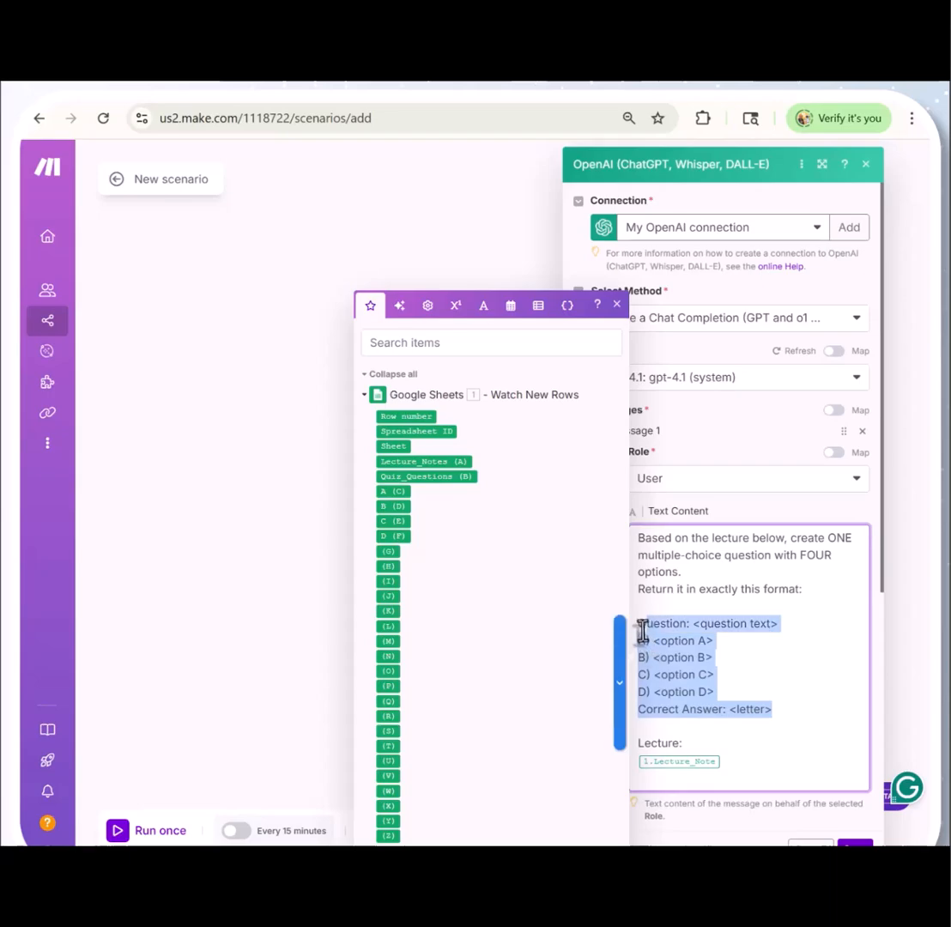
{"action": "left_click", "coordinate": [838, 694]}
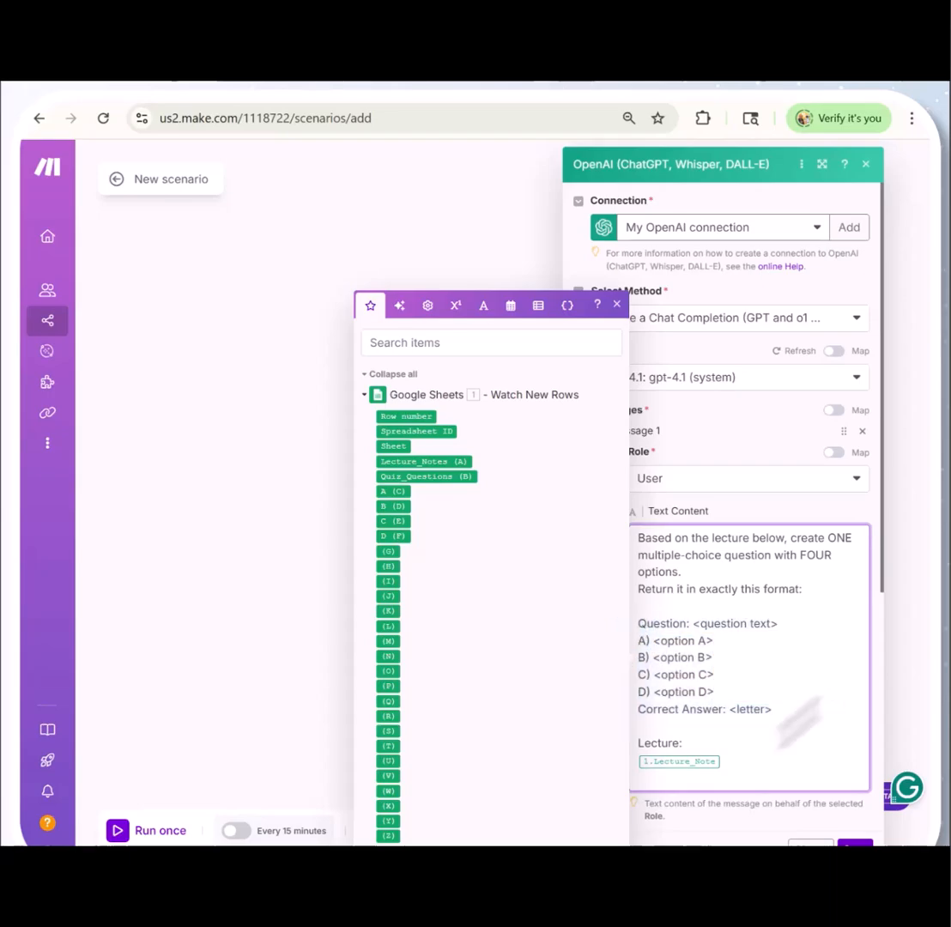
Replace the Lecture_Note placeholder at the end of the prompt with the Google Sheets Lecture_Notes (A) field and save the OpenAI module
{"action": "left_click", "coordinate": [736, 763]}
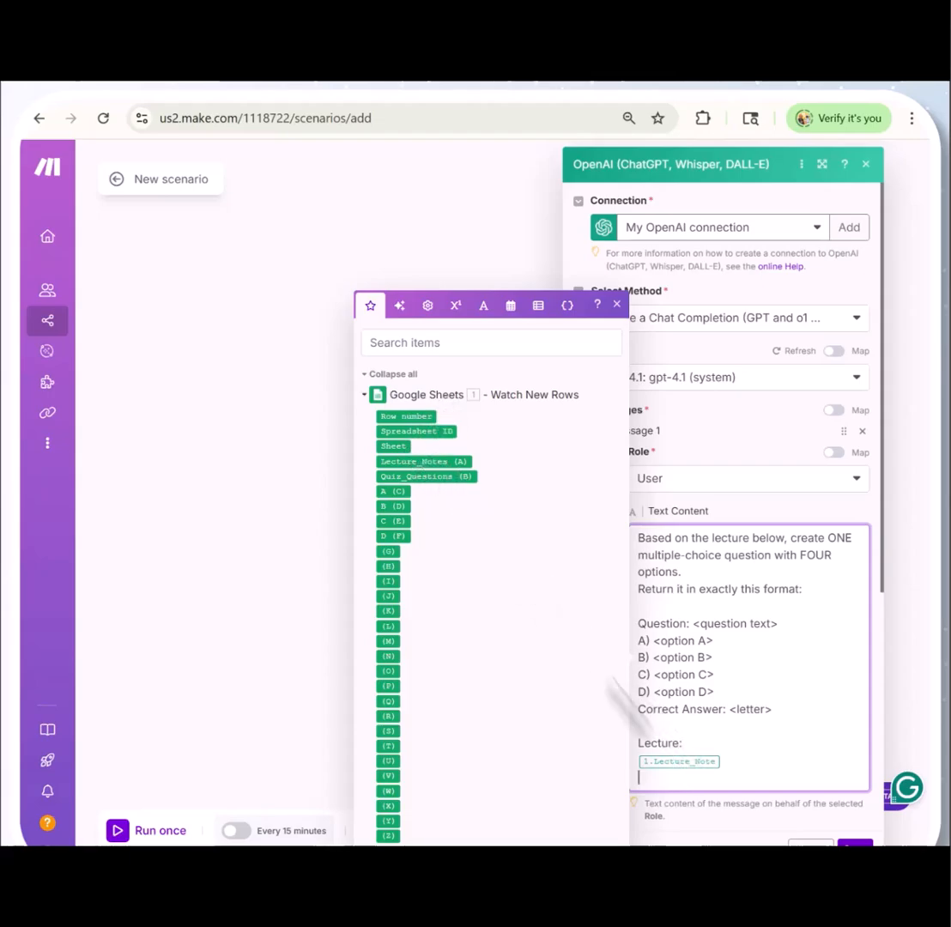
{"action": "key", "text": "BackSpace"}
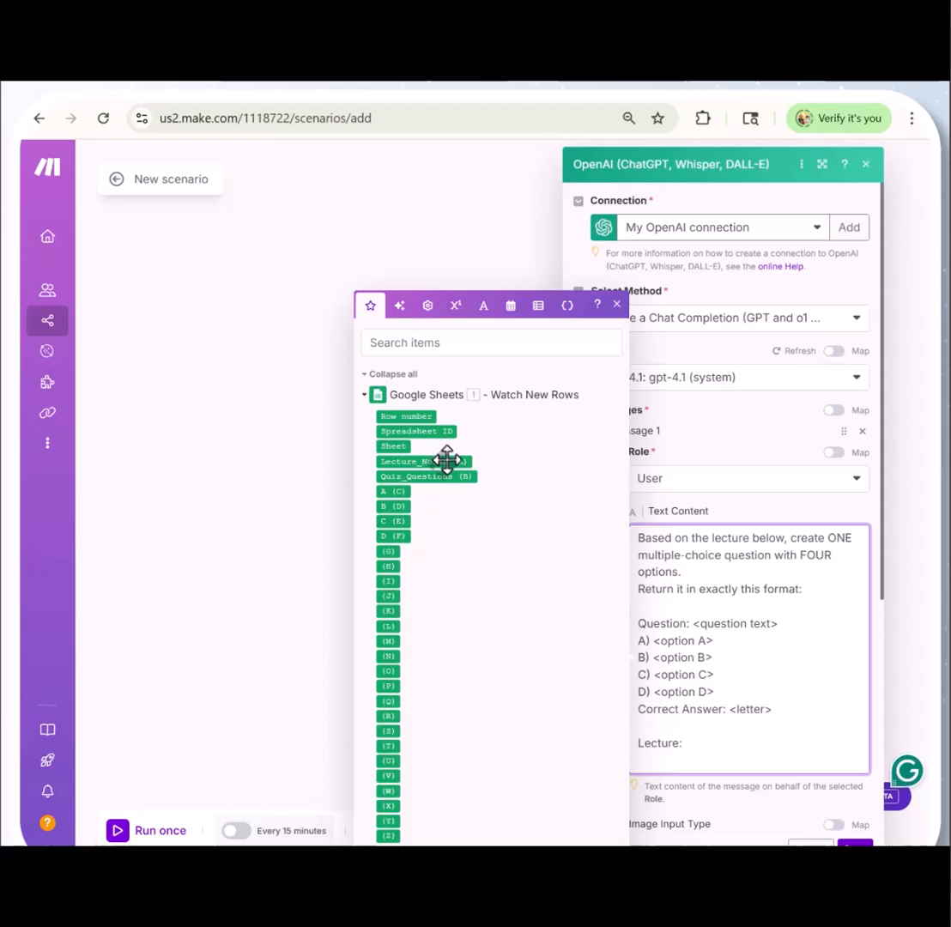
{"action": "left_click_drag", "start_coordinate": [442, 461], "coordinate": [713, 772]}
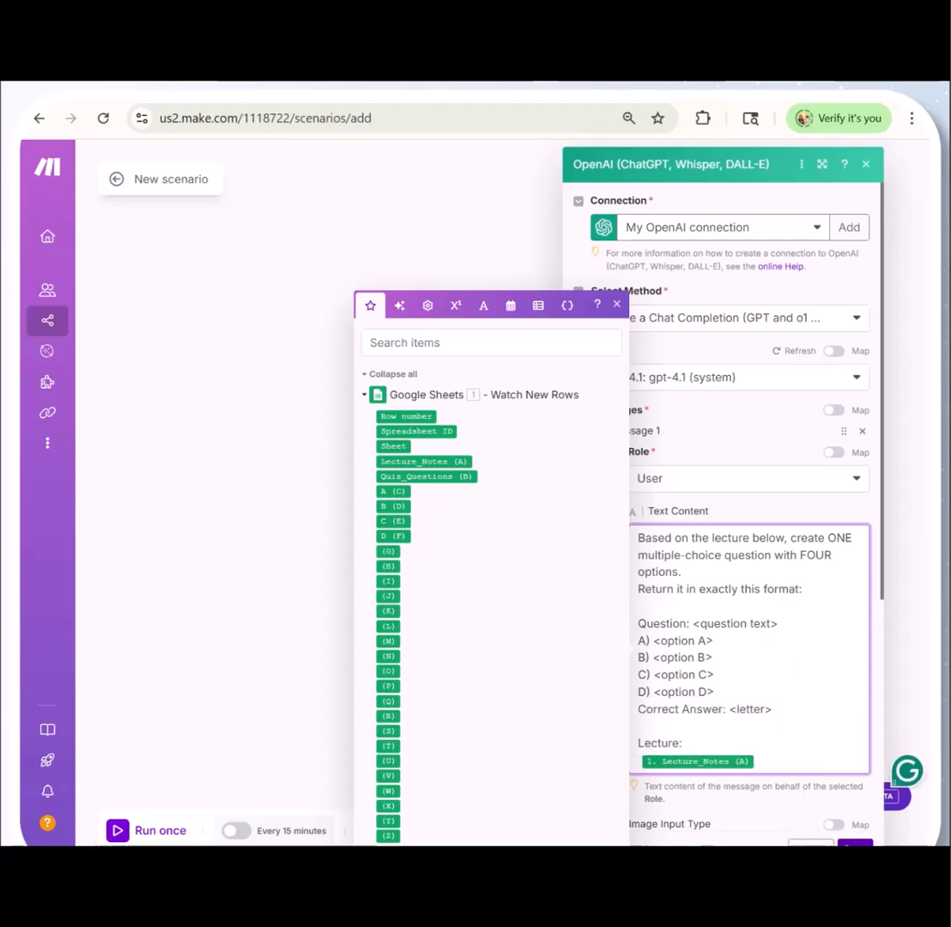
{"action": "left_click", "coordinate": [854, 844]}
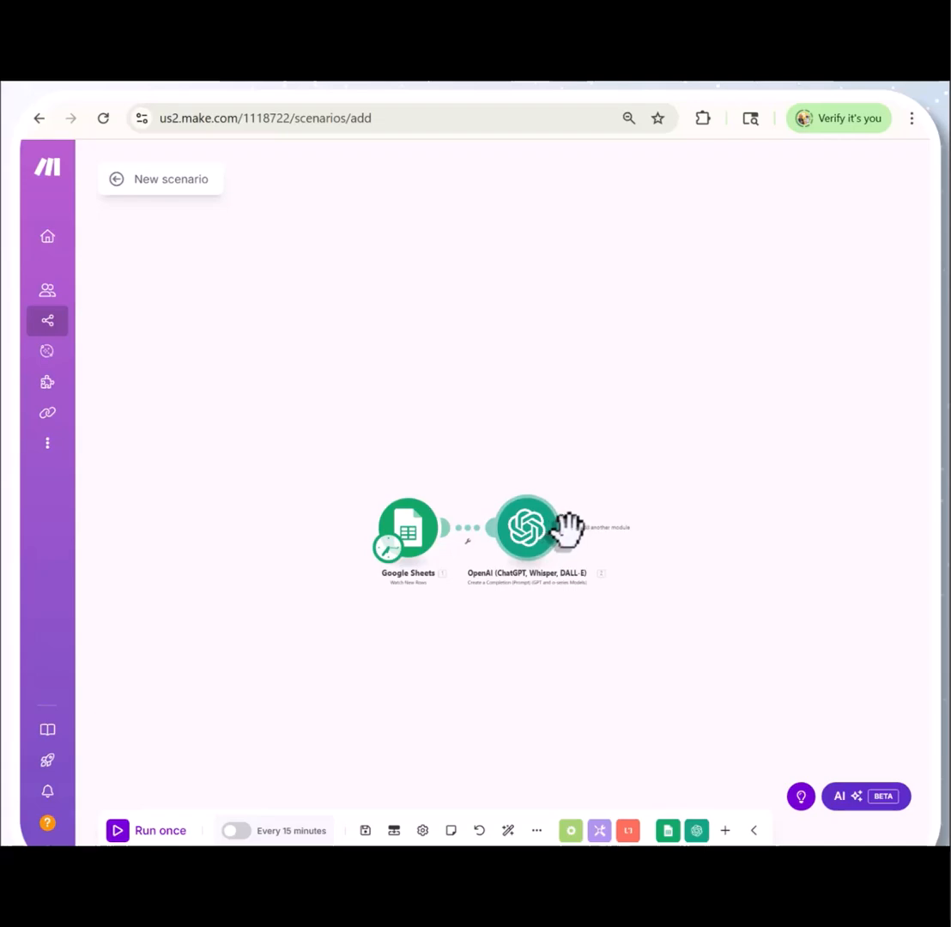
Add a Text parser Match pattern module after the OpenAI module
{"action": "left_click", "coordinate": [569, 528]}
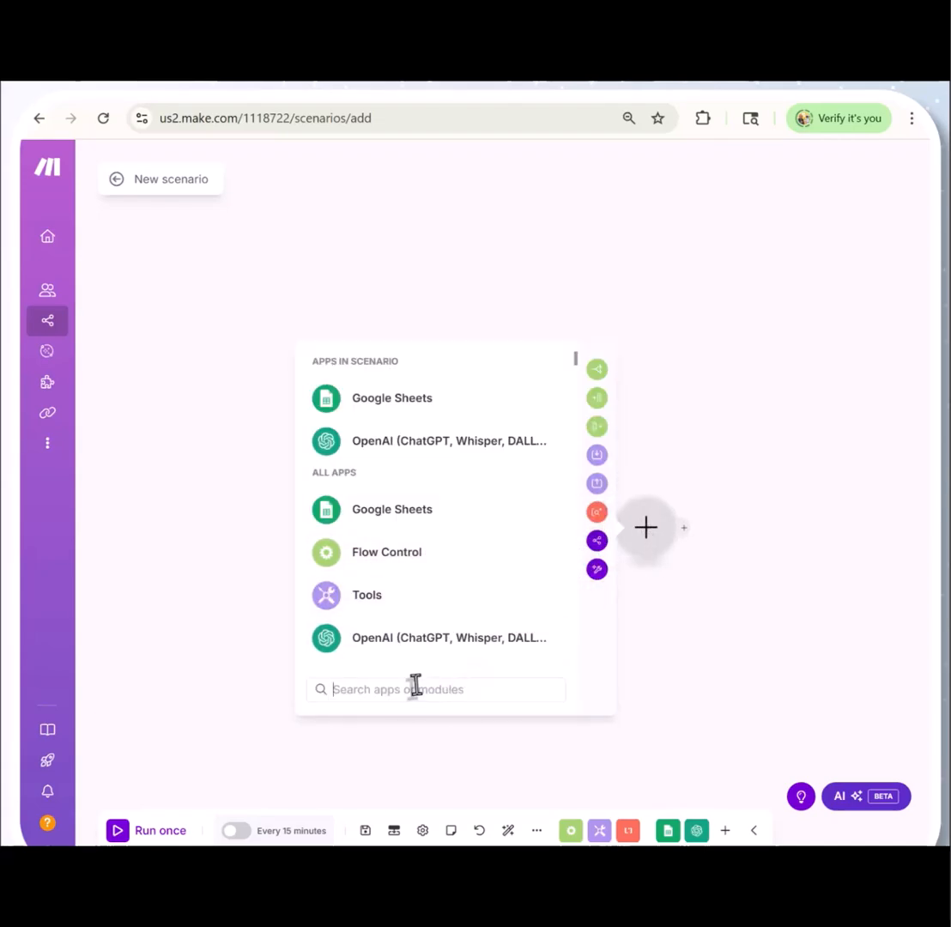
{"action": "type", "text": "Text"}
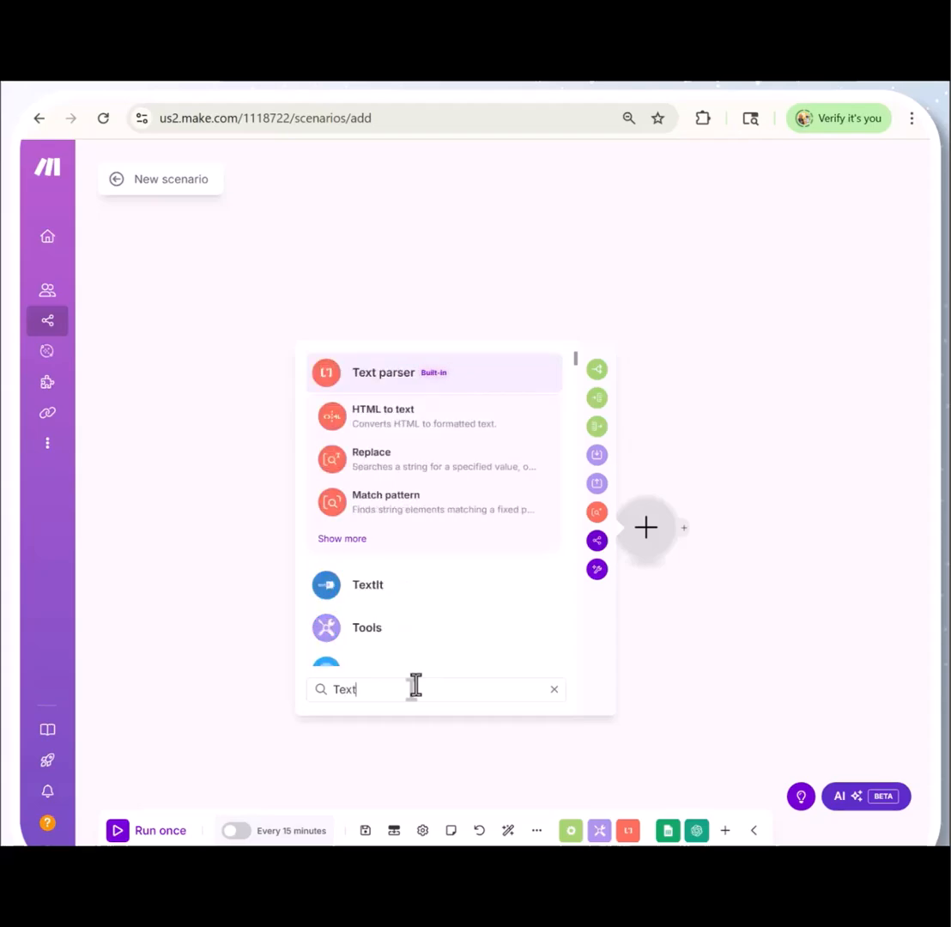
{"action": "left_click", "coordinate": [378, 378]}
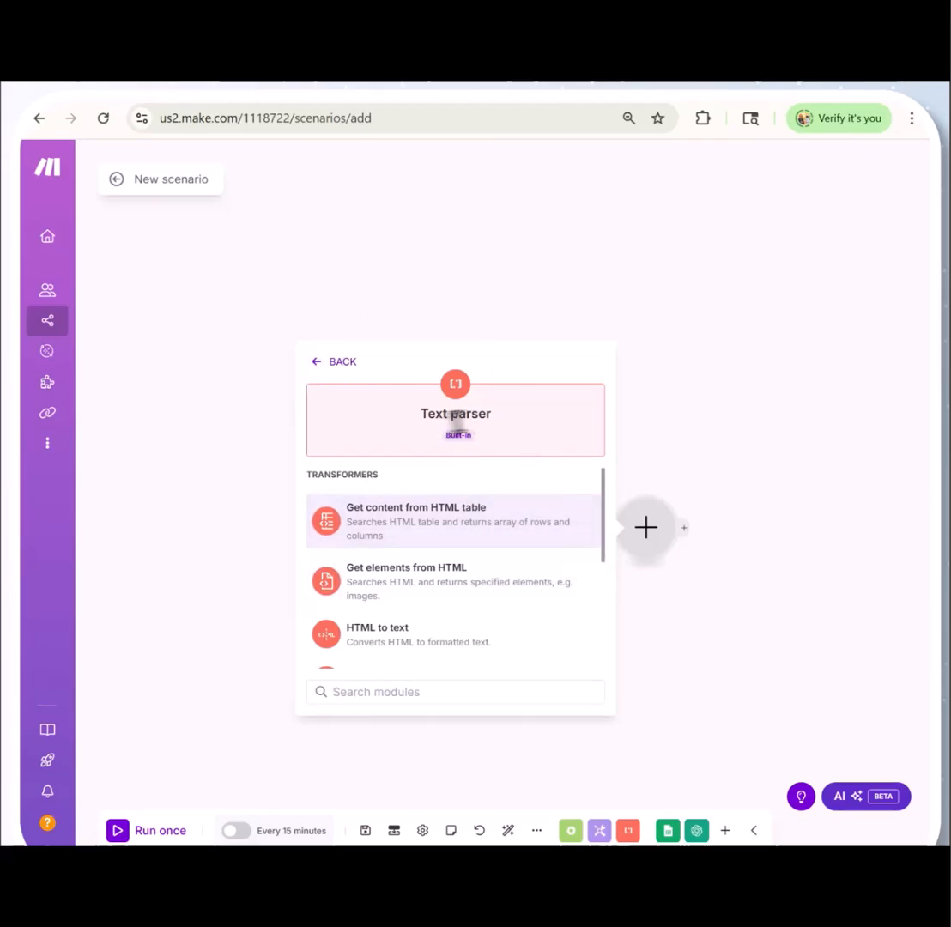
{"action": "left_click_drag", "start_coordinate": [603, 558], "coordinate": [605, 588]}
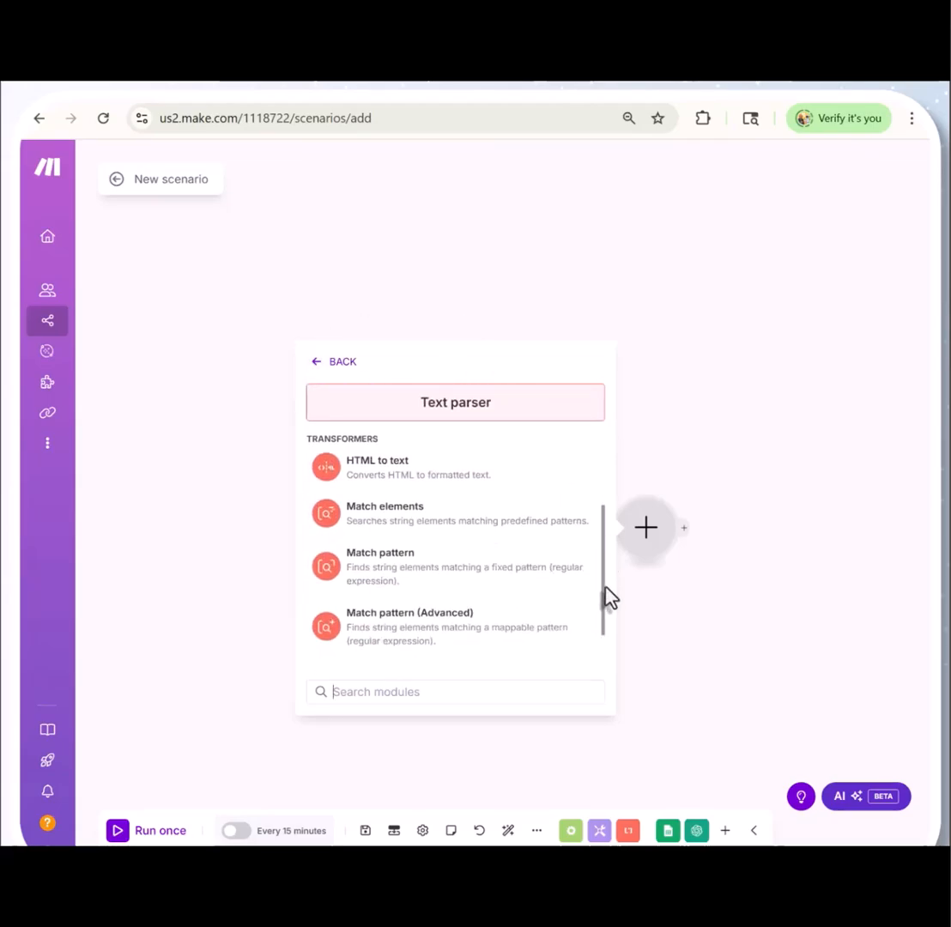
{"action": "left_click", "coordinate": [393, 577]}
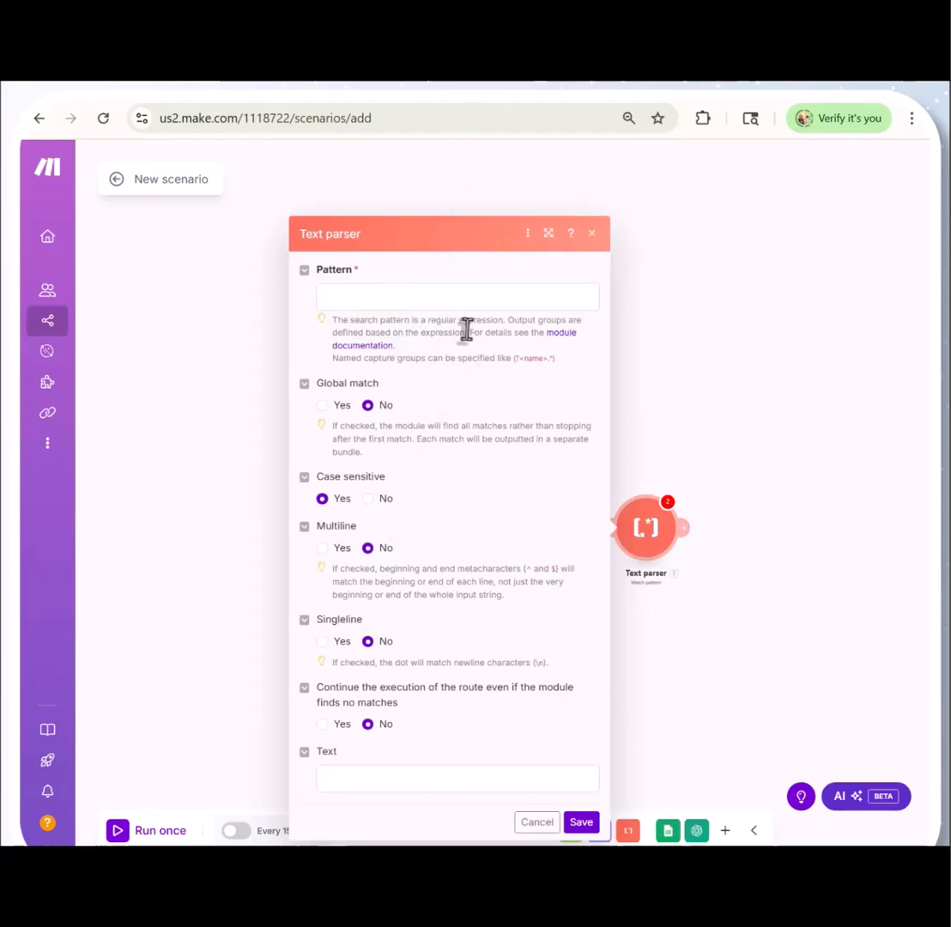
Set the Text parser pattern to Question:\s*(.+?)\s*A\)\s*(.+?)\s*B\)\s*(.+?)\s*C\)\s*(.+?)\s*D\)\s*(.+?)\s*Correct Answer:\s*([ABCD])
{"action": "left_click_drag", "start_coordinate": [466, 324], "coordinate": [329, 323]}
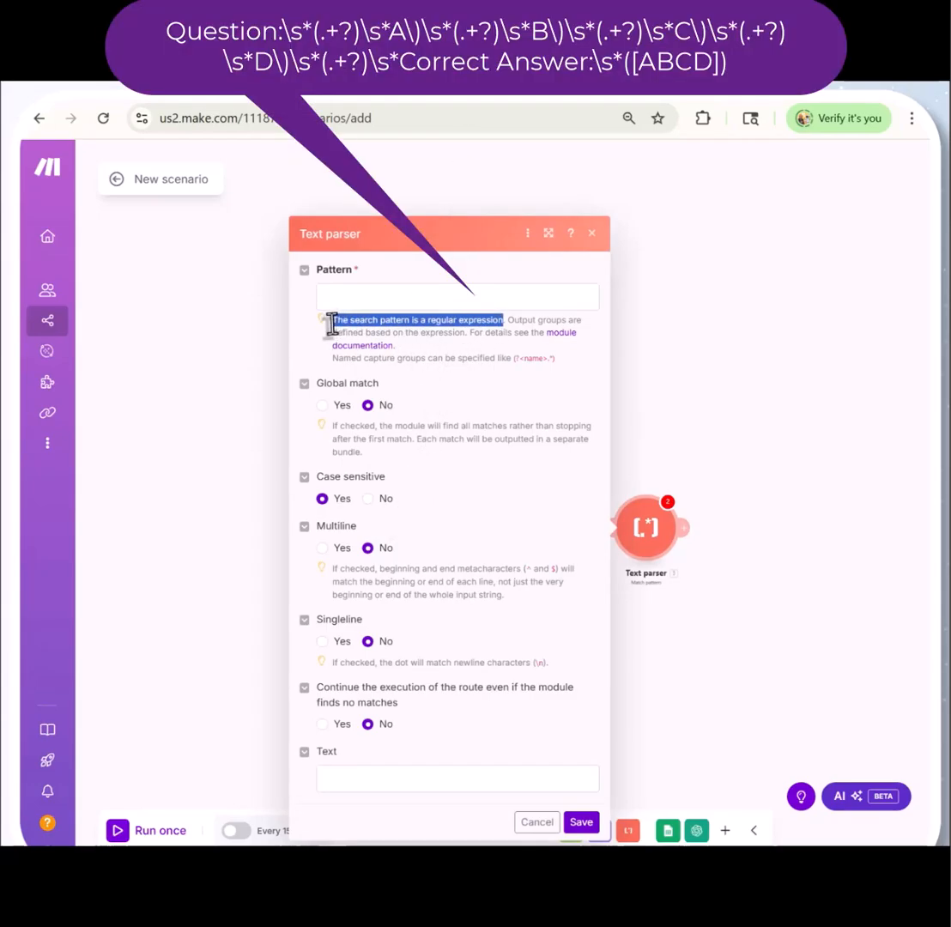
{"action": "left_click", "coordinate": [591, 386]}
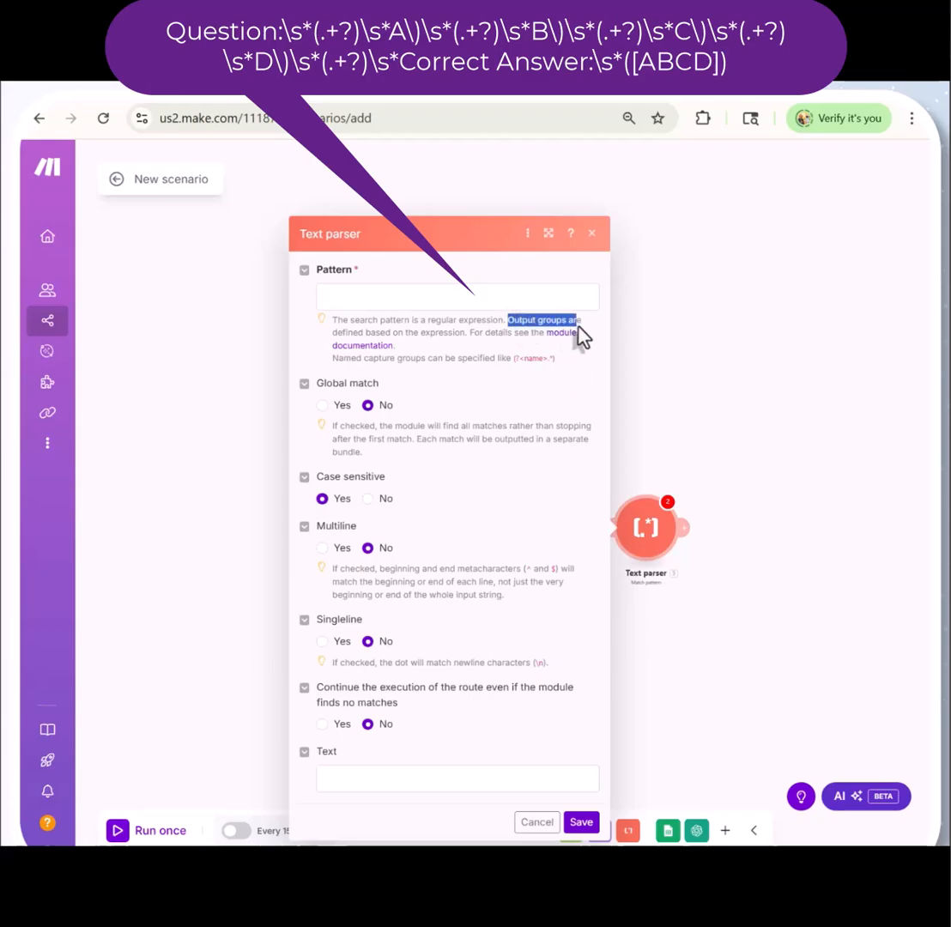
{"action": "left_click_drag", "start_coordinate": [577, 327], "coordinate": [463, 335]}
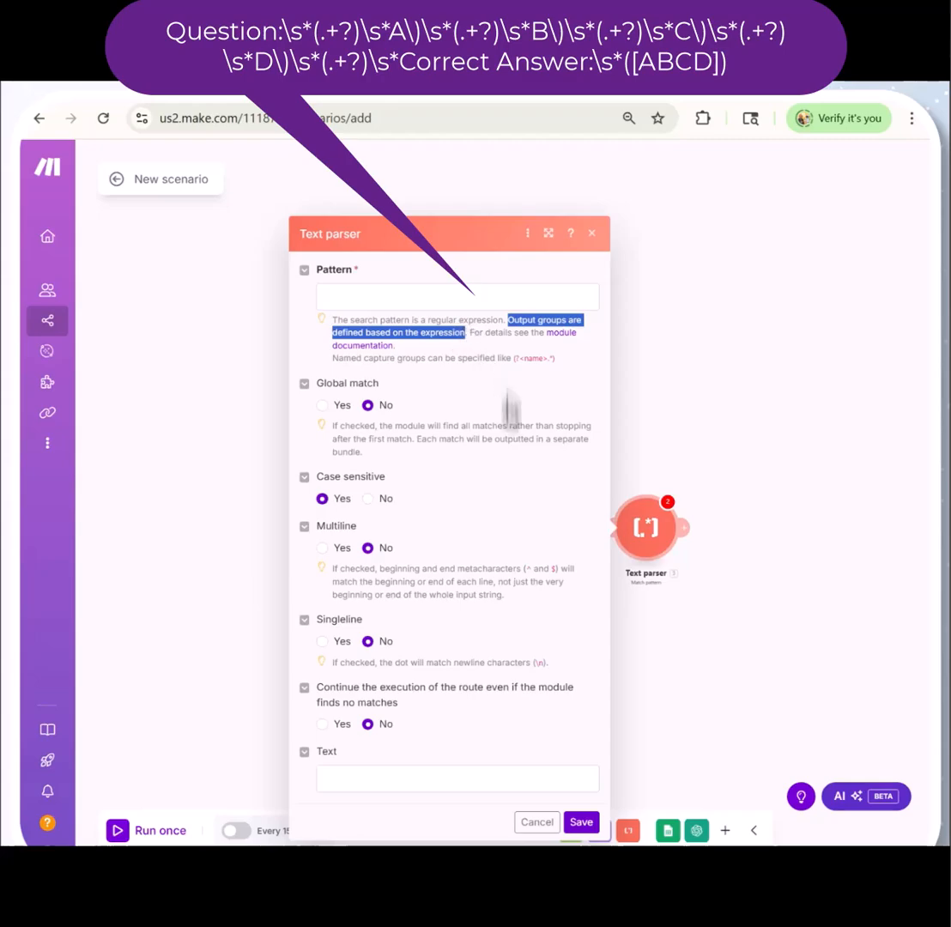
{"action": "left_click", "coordinate": [590, 377]}
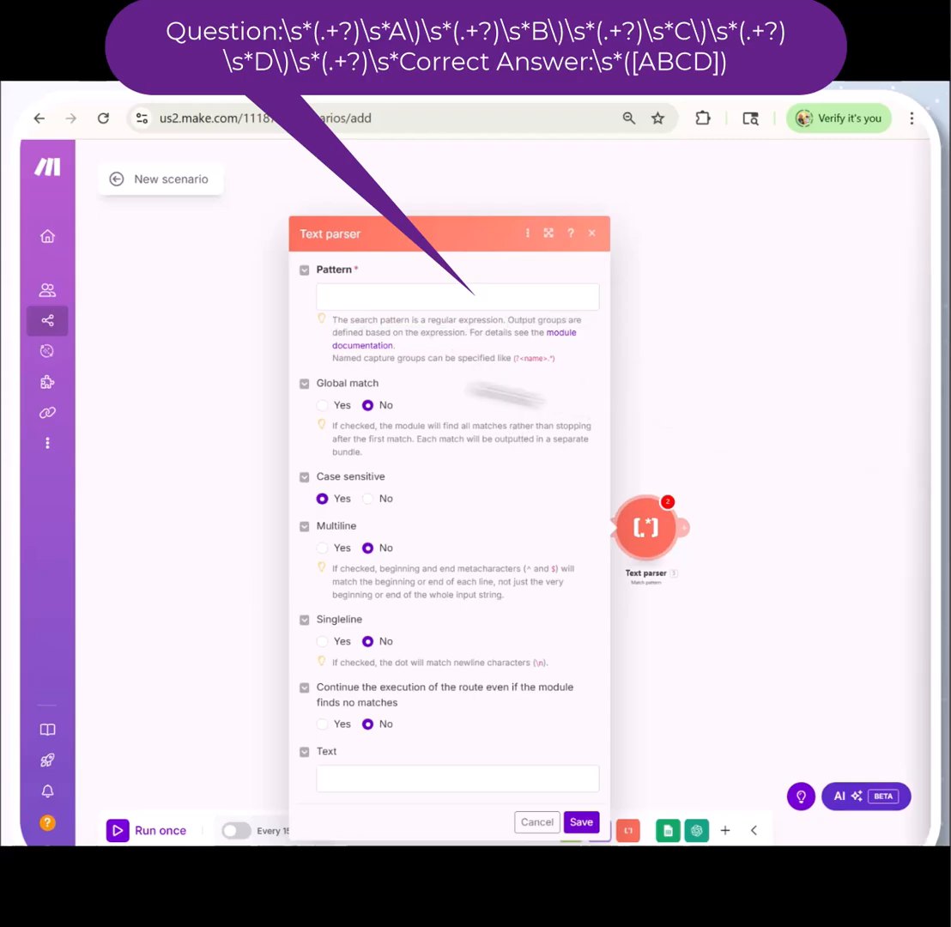
{"action": "left_click", "coordinate": [340, 298]}
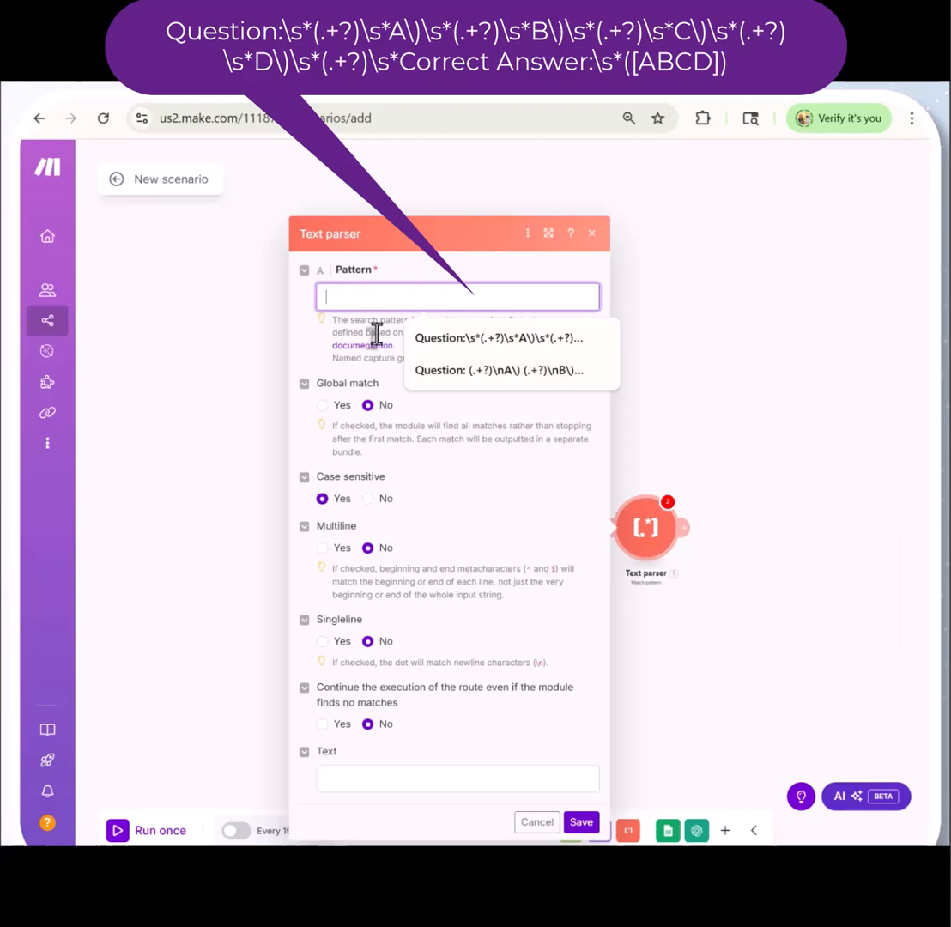
{"action": "type", "text": "Question:\\s*(.+?)\\s*A\\)\\s*(.+?)\\s*B\\)\\s*(.+?)\\s*C\\)\\s*(.+?)\\s*D\\)\\s*(.+?)\\s*Correct Answer:\\s*([ABCD])"}
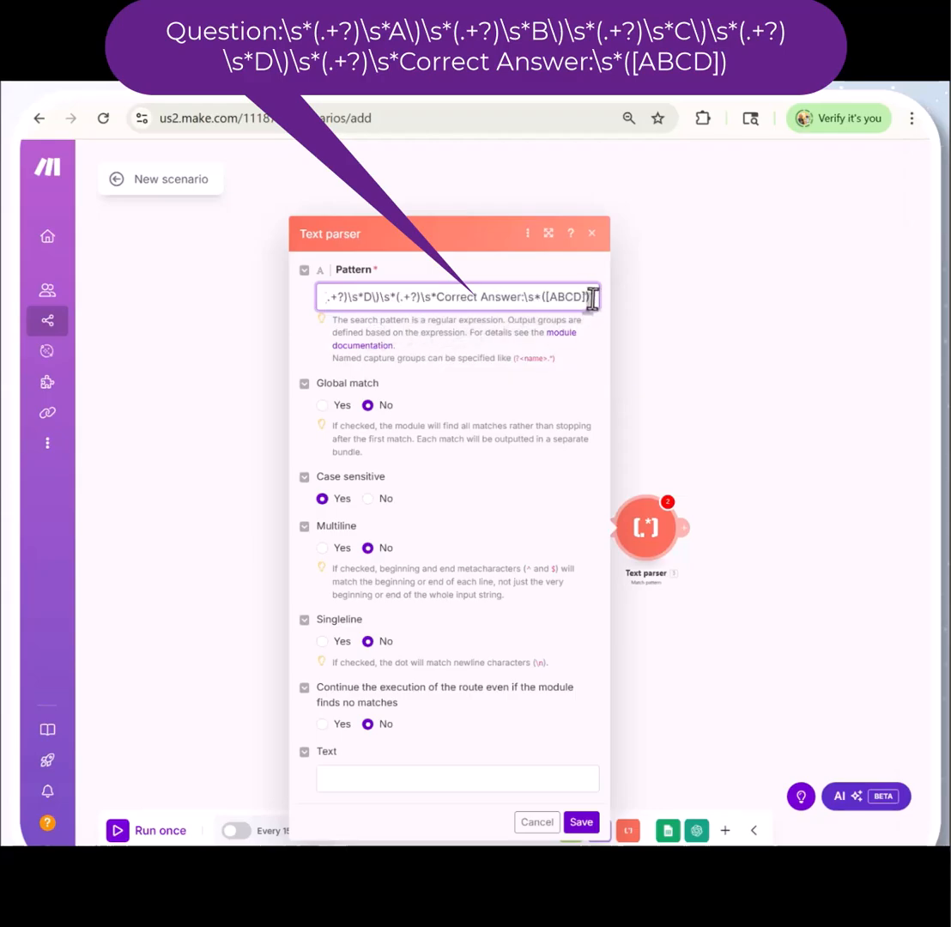
{"action": "left_click_drag", "start_coordinate": [592, 298], "coordinate": [399, 298]}
{"action": "left_click_drag", "start_coordinate": [337, 297], "coordinate": [315, 302]}
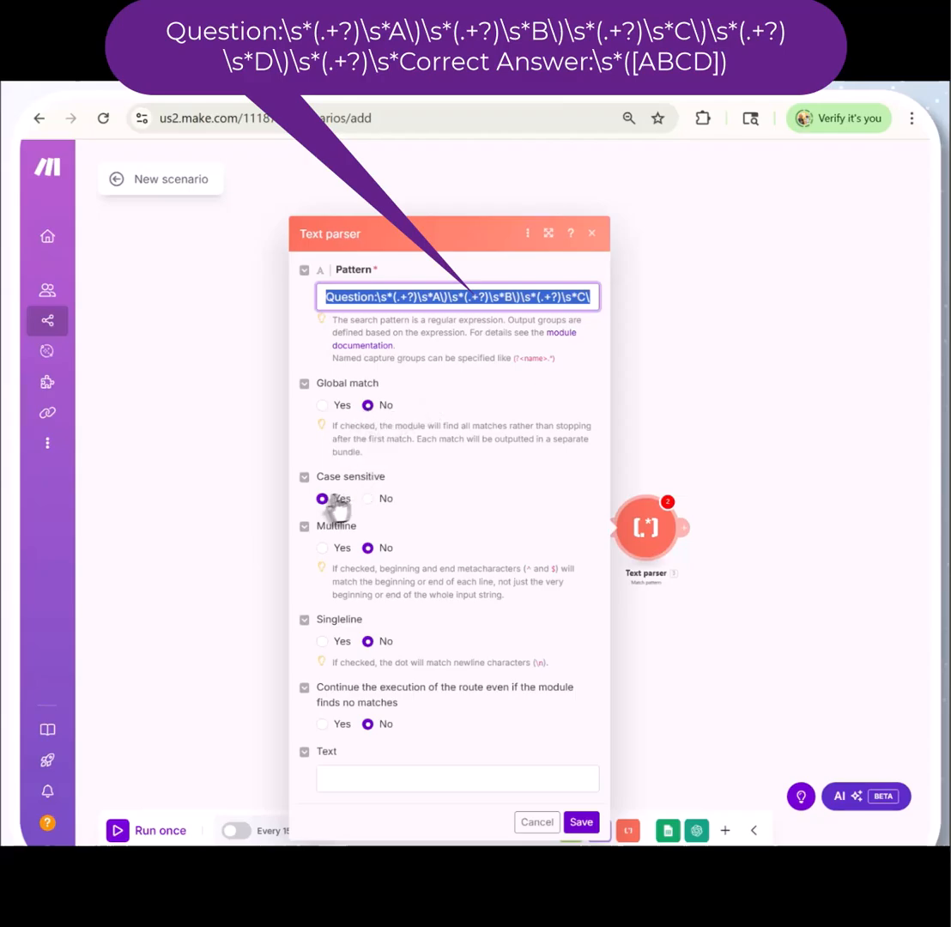
Turn on Multiline, map the parser's Text to the OpenAI Choices[]: Message.Content value, and save the module
{"action": "left_click", "coordinate": [322, 547]}
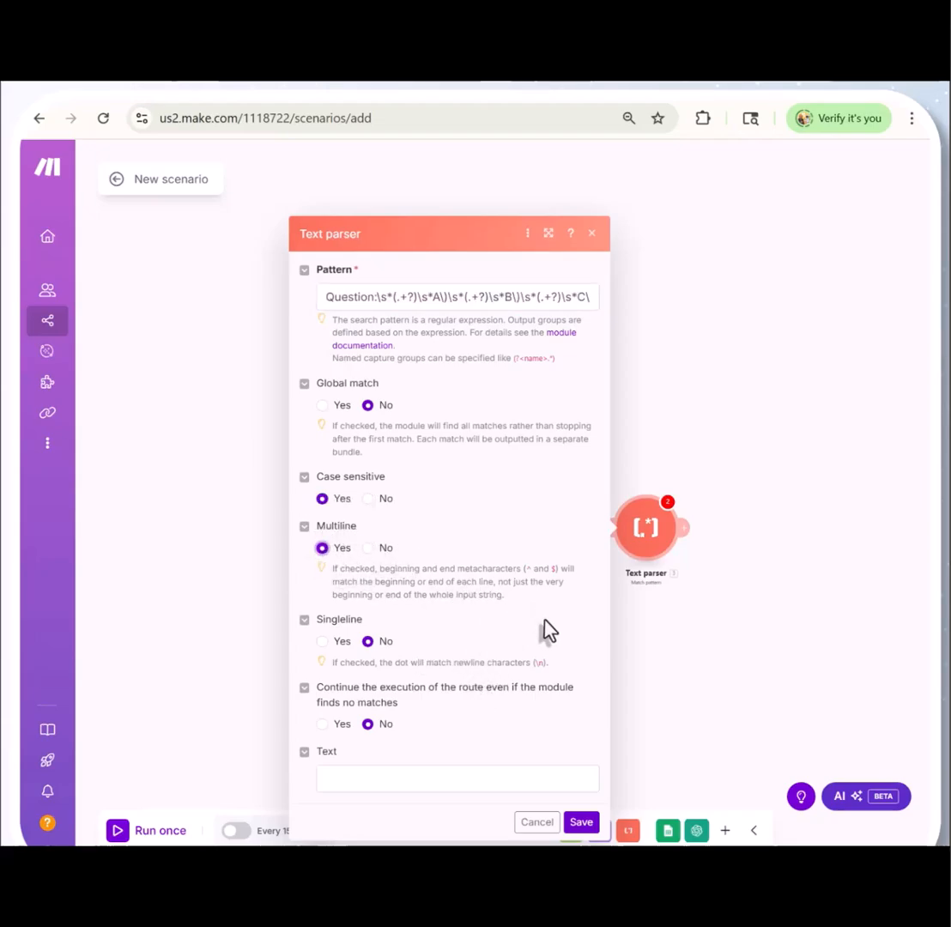
{"action": "left_click", "coordinate": [384, 779]}
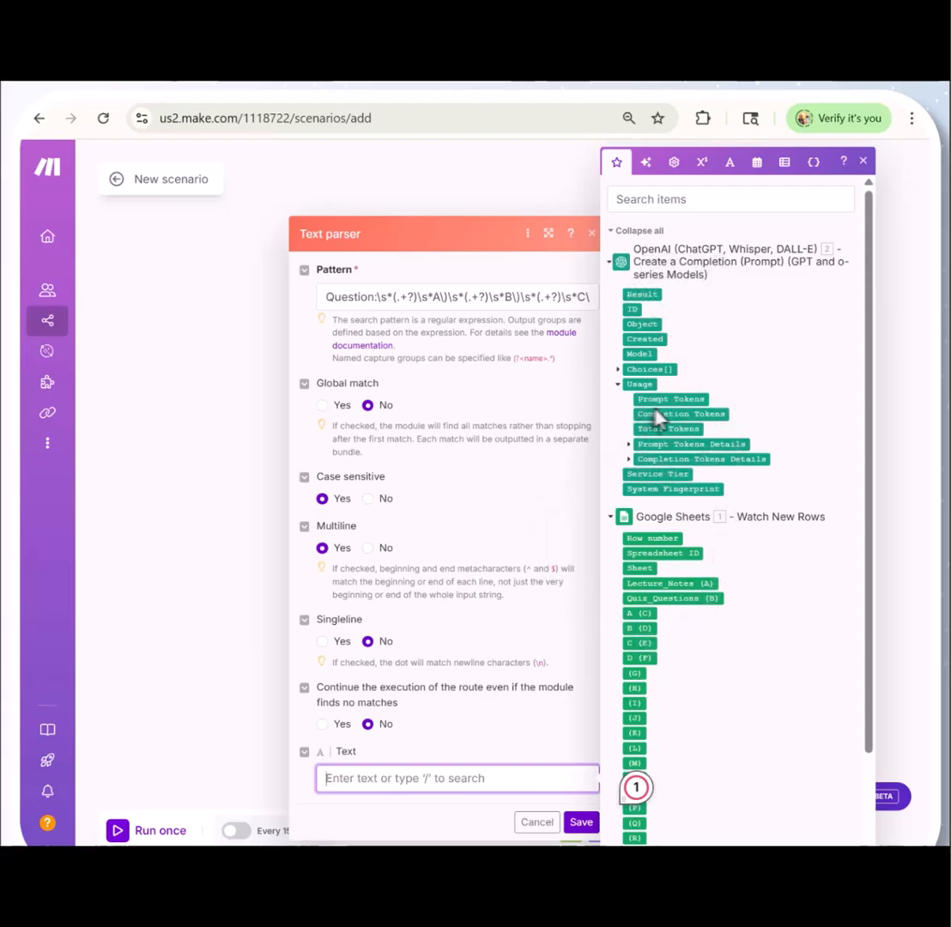
{"action": "left_click", "coordinate": [615, 370]}
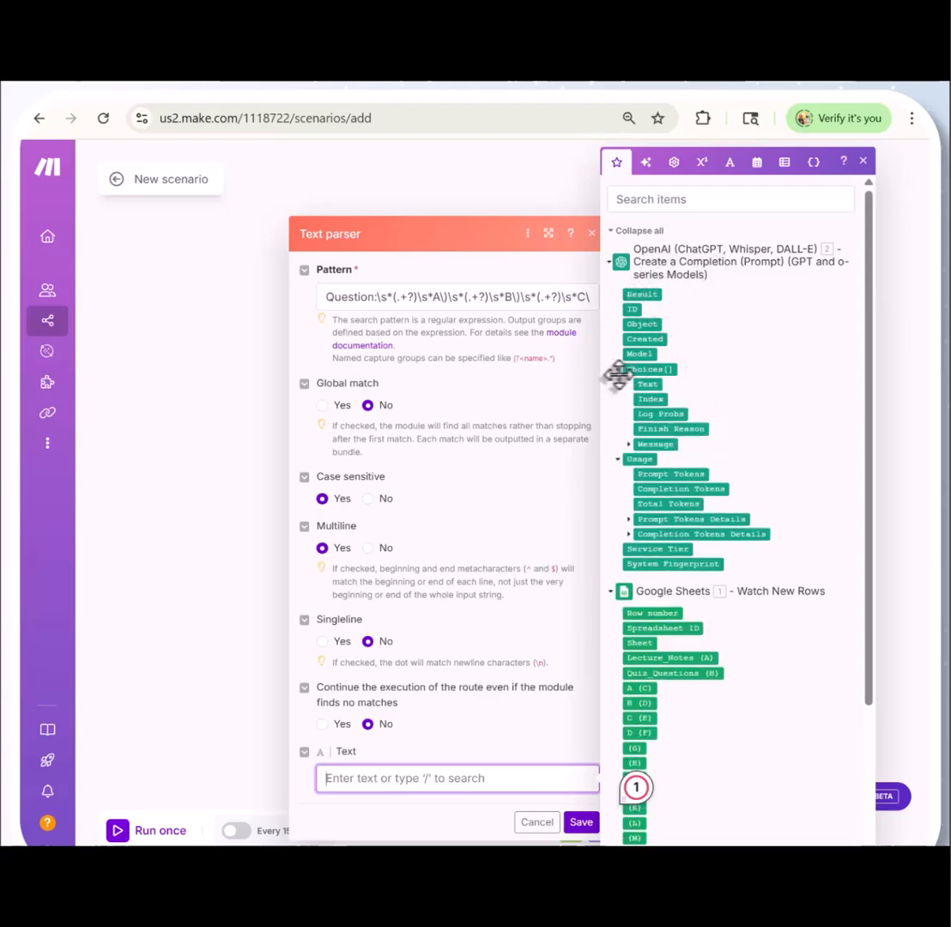
{"action": "left_click", "coordinate": [629, 445]}
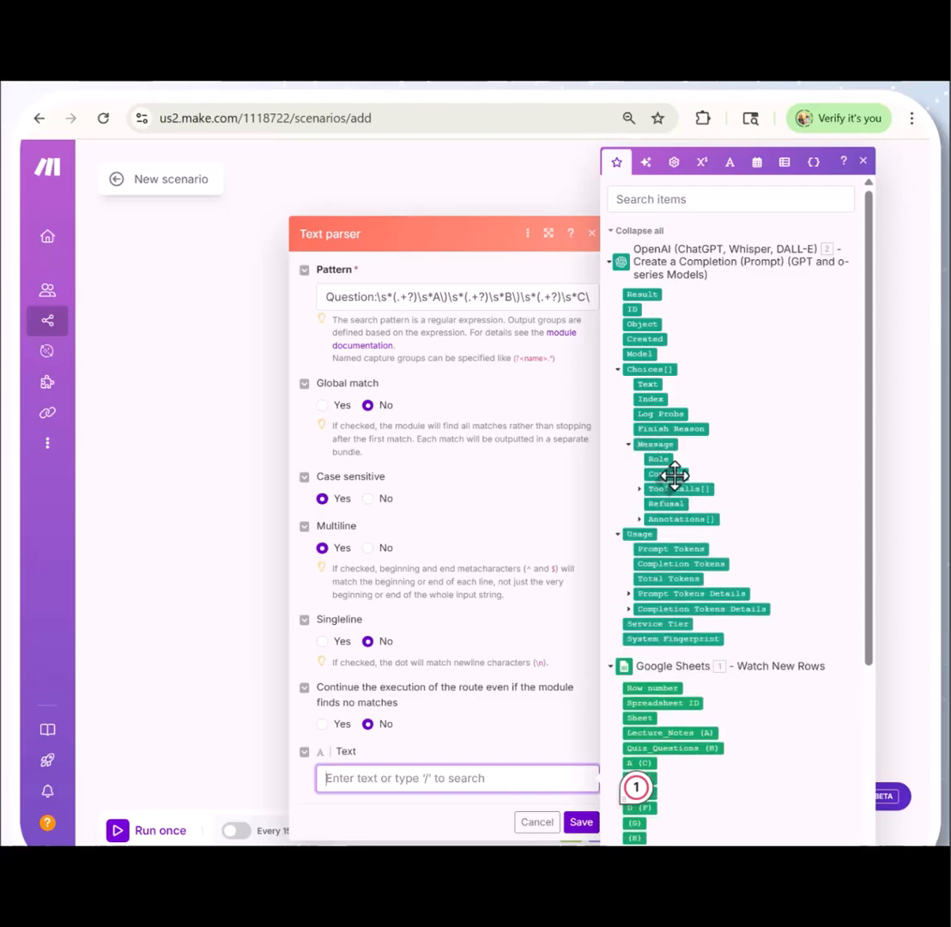
{"action": "left_click_drag", "start_coordinate": [671, 476], "coordinate": [442, 814]}
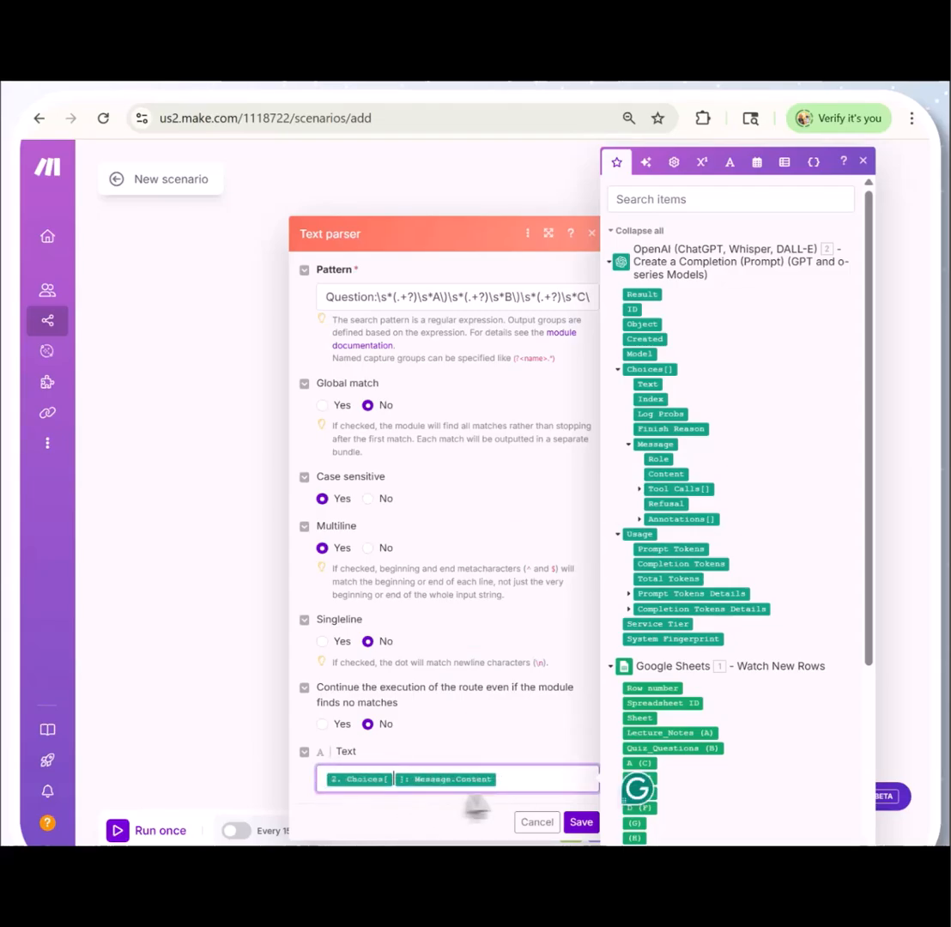
{"action": "left_click", "coordinate": [581, 822]}
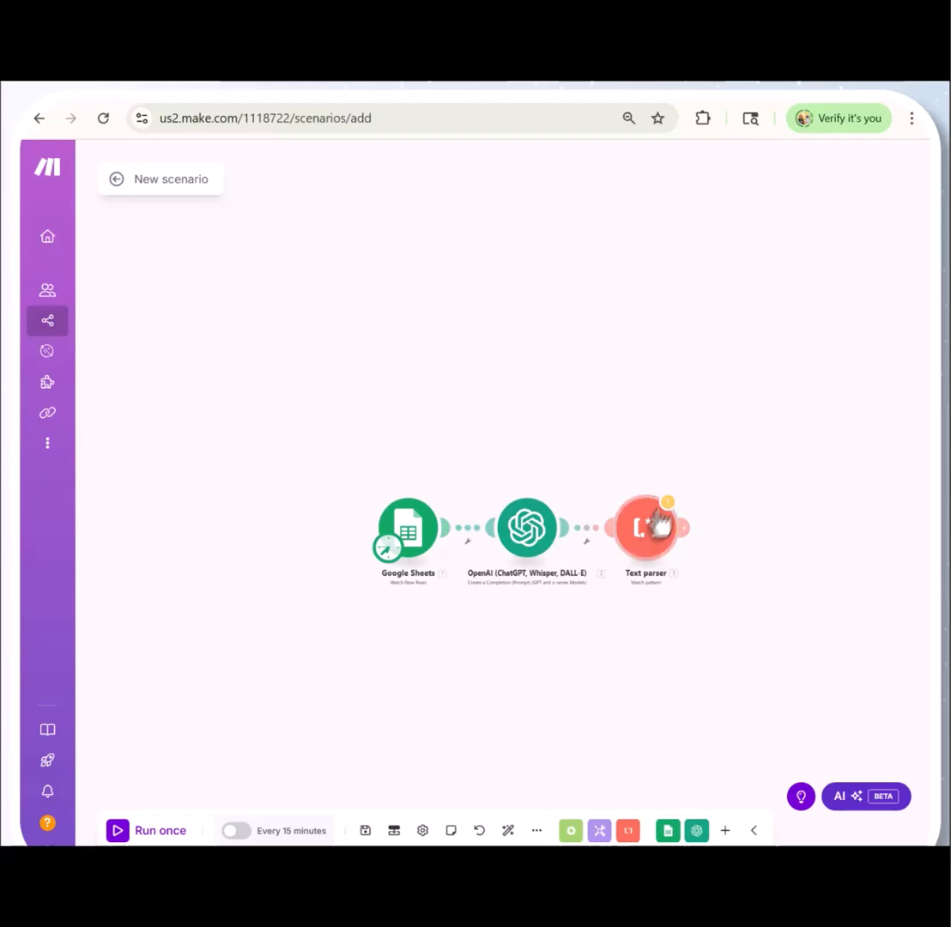
Run the scenario once despite the Text parser warning and open the Google Sheets module's run details
{"action": "left_click", "coordinate": [667, 505]}
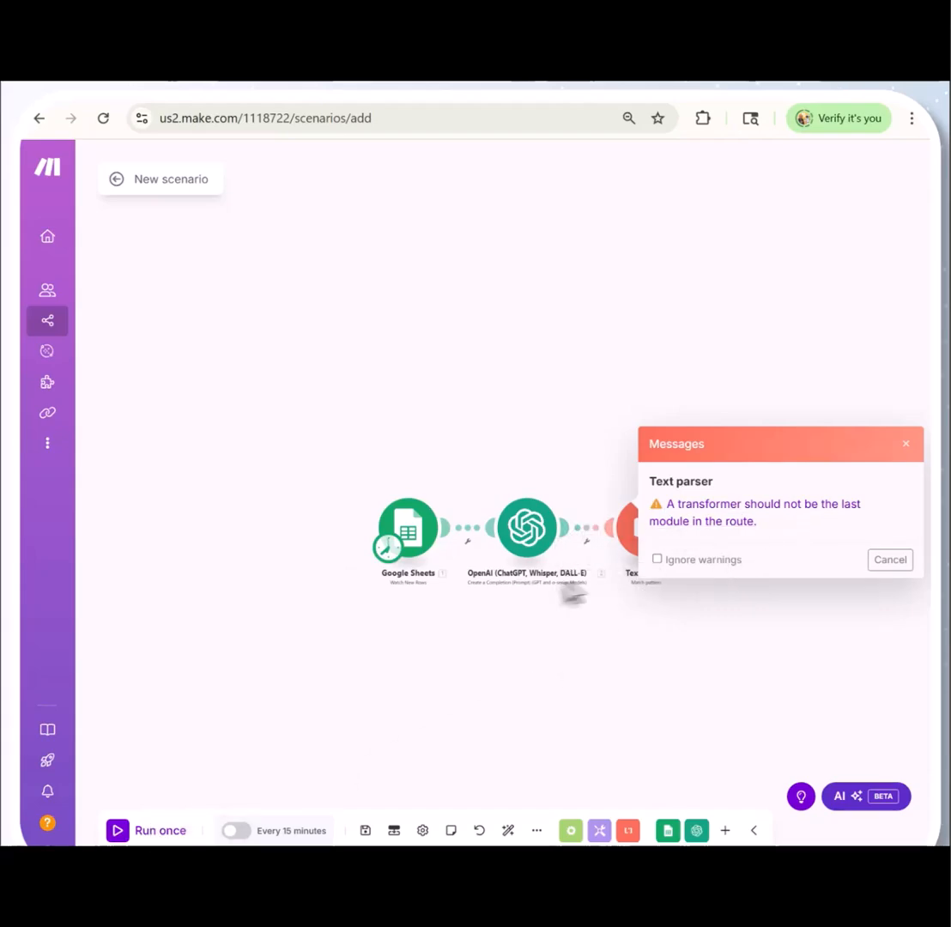
{"action": "left_click", "coordinate": [165, 834]}
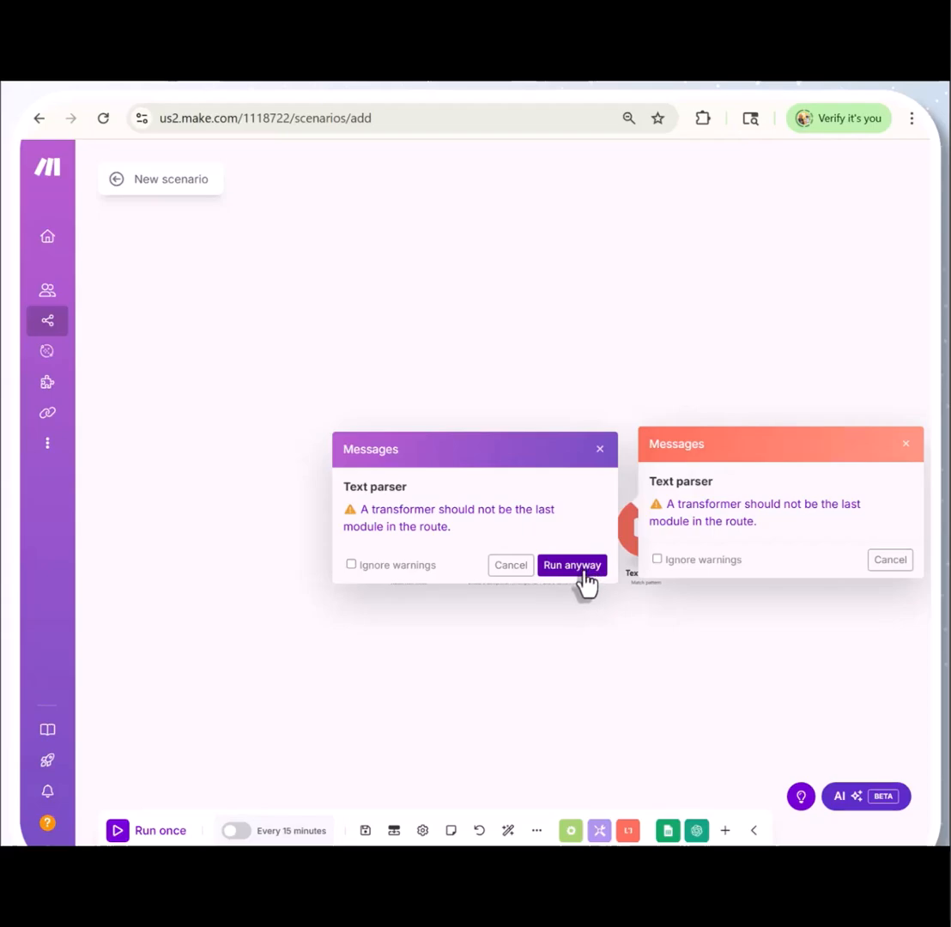
{"action": "left_click", "coordinate": [583, 568]}
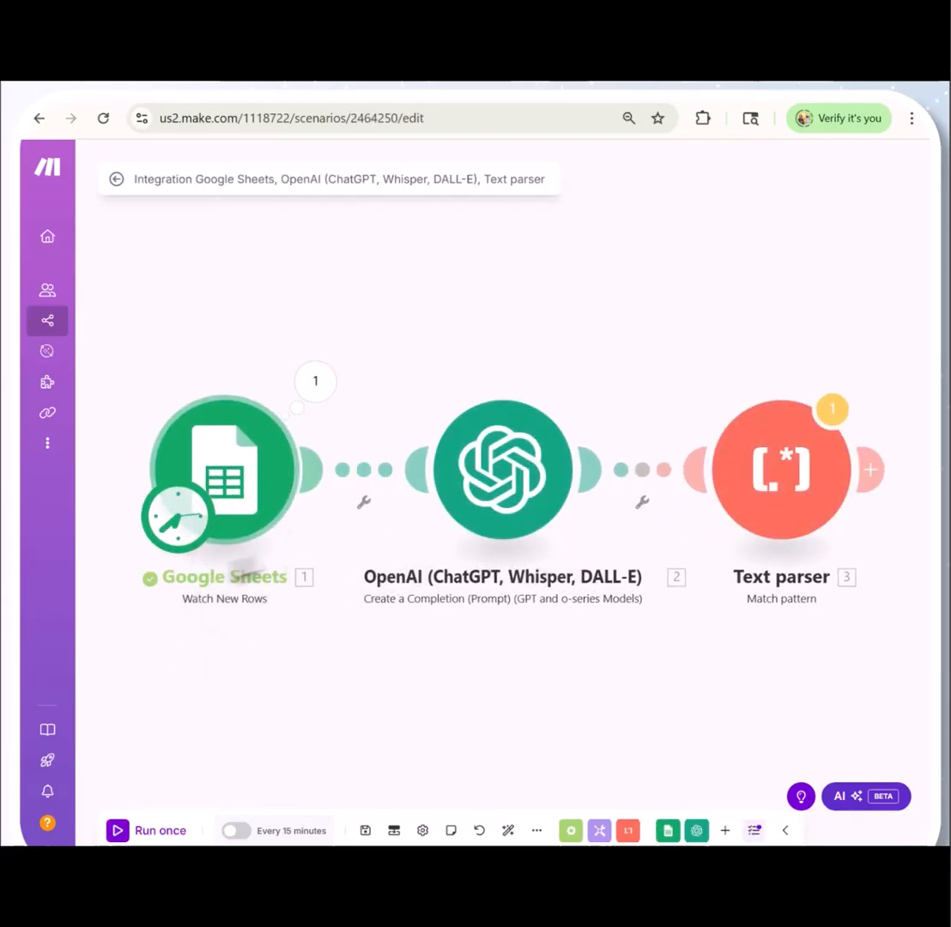
{"action": "left_click", "coordinate": [312, 386]}
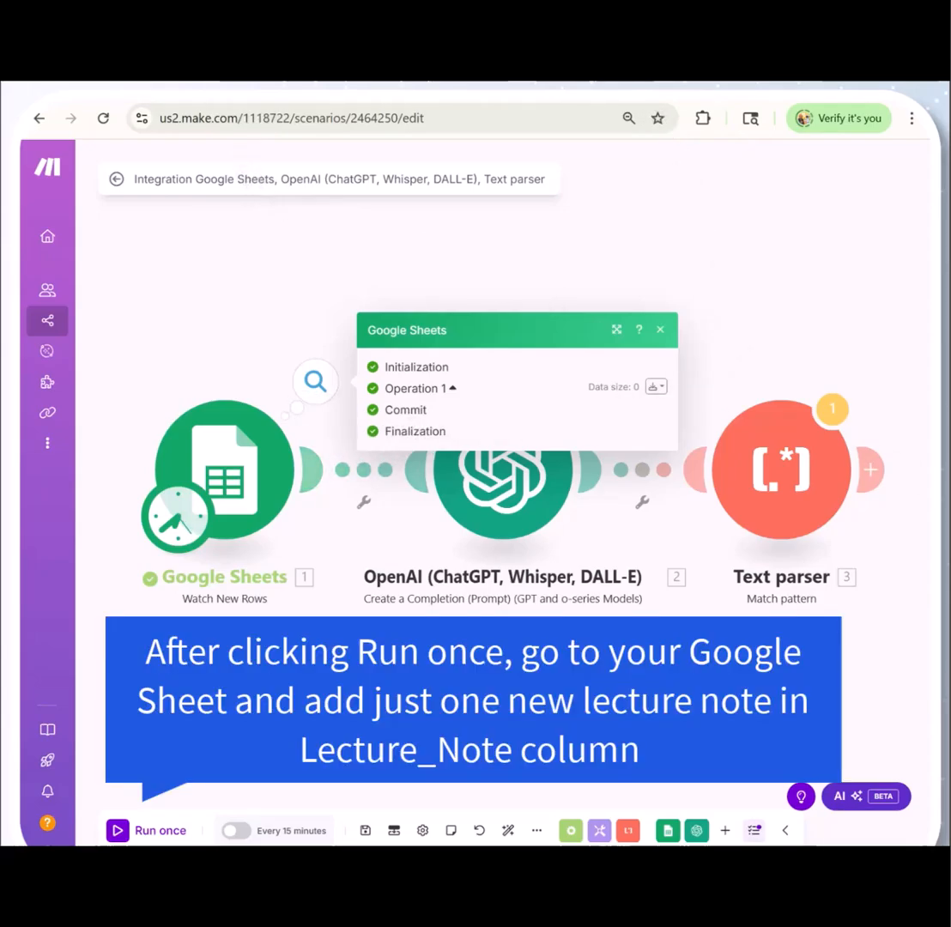
Switch to the Quiz_Auto_Gen Google Sheet, paste the copied globalization lecture note into A2, and widen column A
{"action": "left_click", "coordinate": [96, 79]}
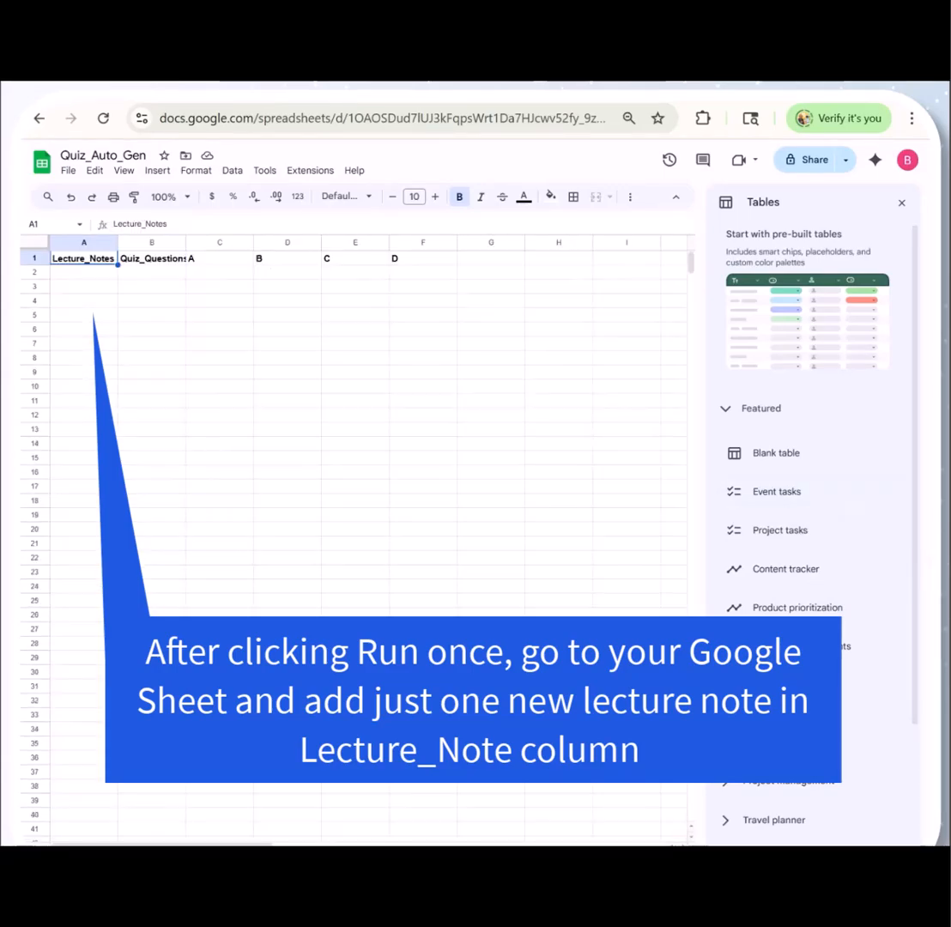
{"action": "left_click", "coordinate": [92, 275]}
{"action": "right_click", "coordinate": [92, 276]}
{"action": "left_click", "coordinate": [120, 331]}
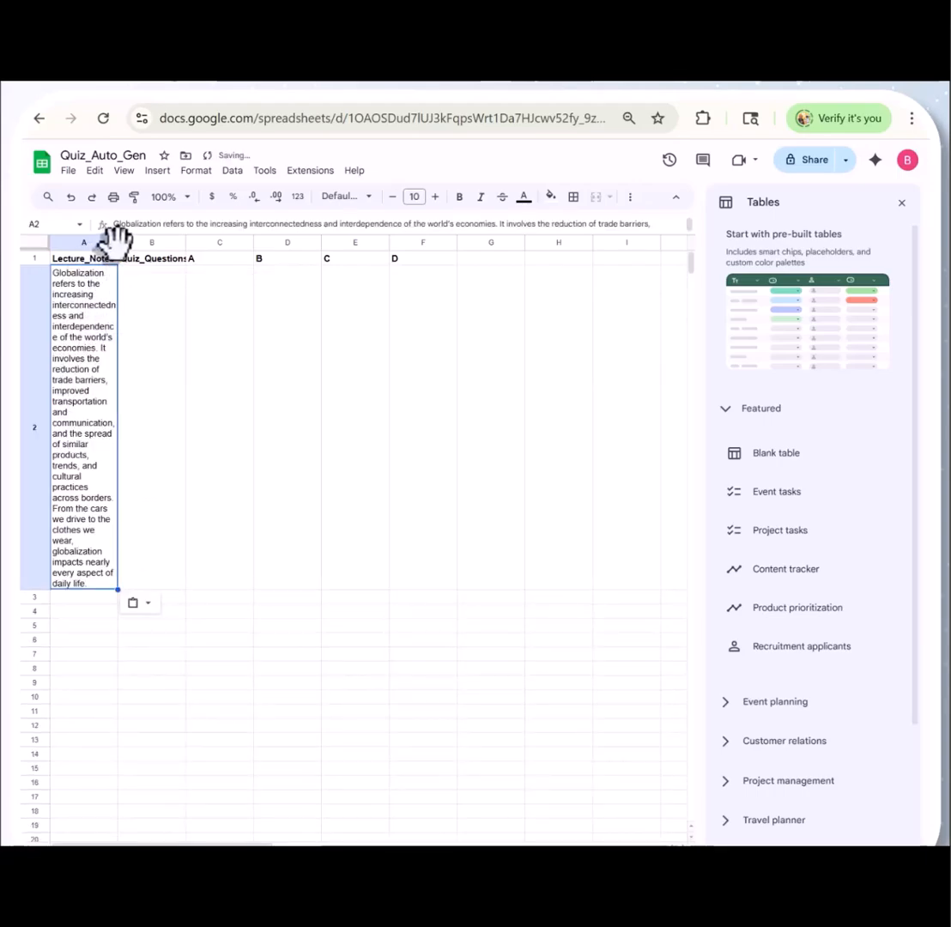
{"action": "left_click_drag", "start_coordinate": [117, 242], "coordinate": [309, 257]}
{"action": "left_click", "coordinate": [901, 202]}
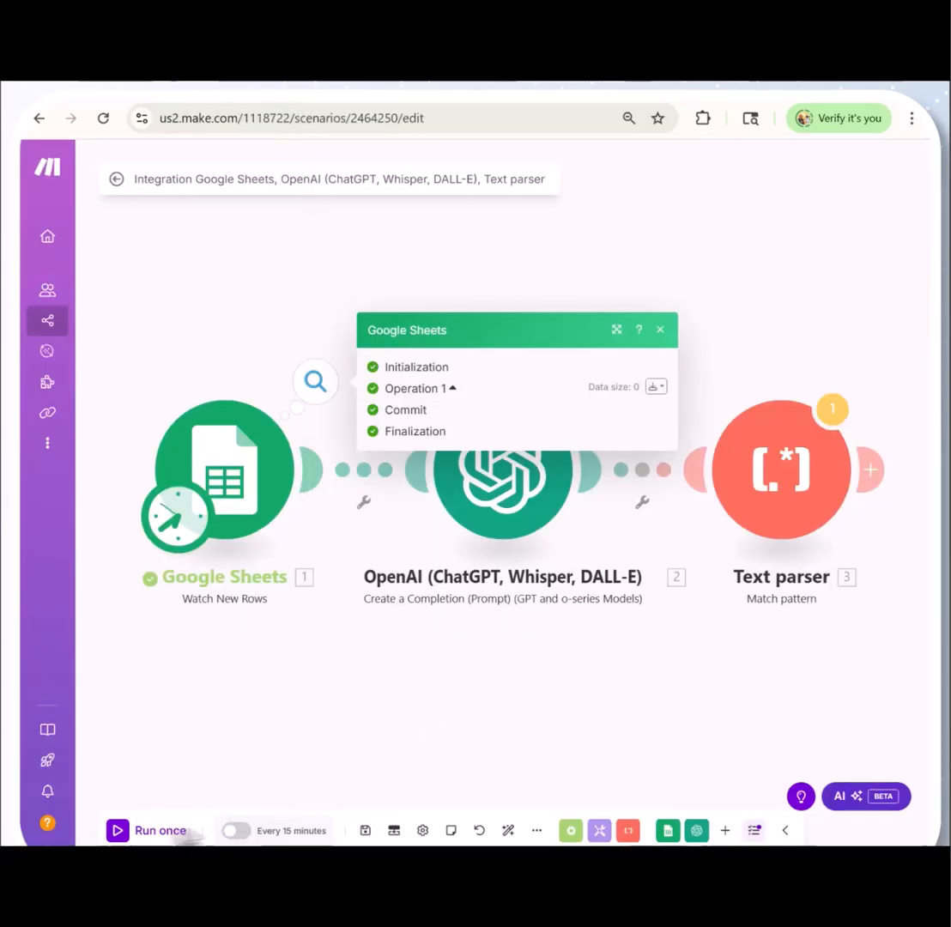
Run the Make scenario once despite the Text parser warning, and check the warning on the Text parser module
{"action": "left_click", "coordinate": [118, 829]}
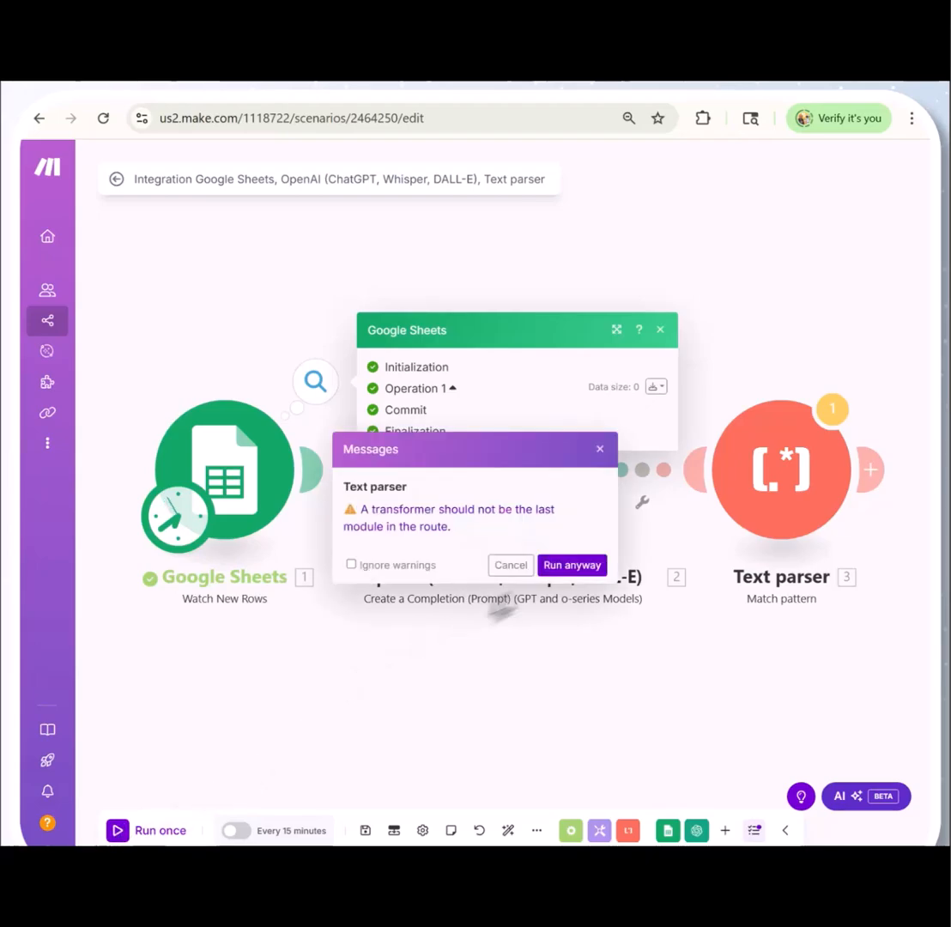
{"action": "left_click", "coordinate": [570, 565]}
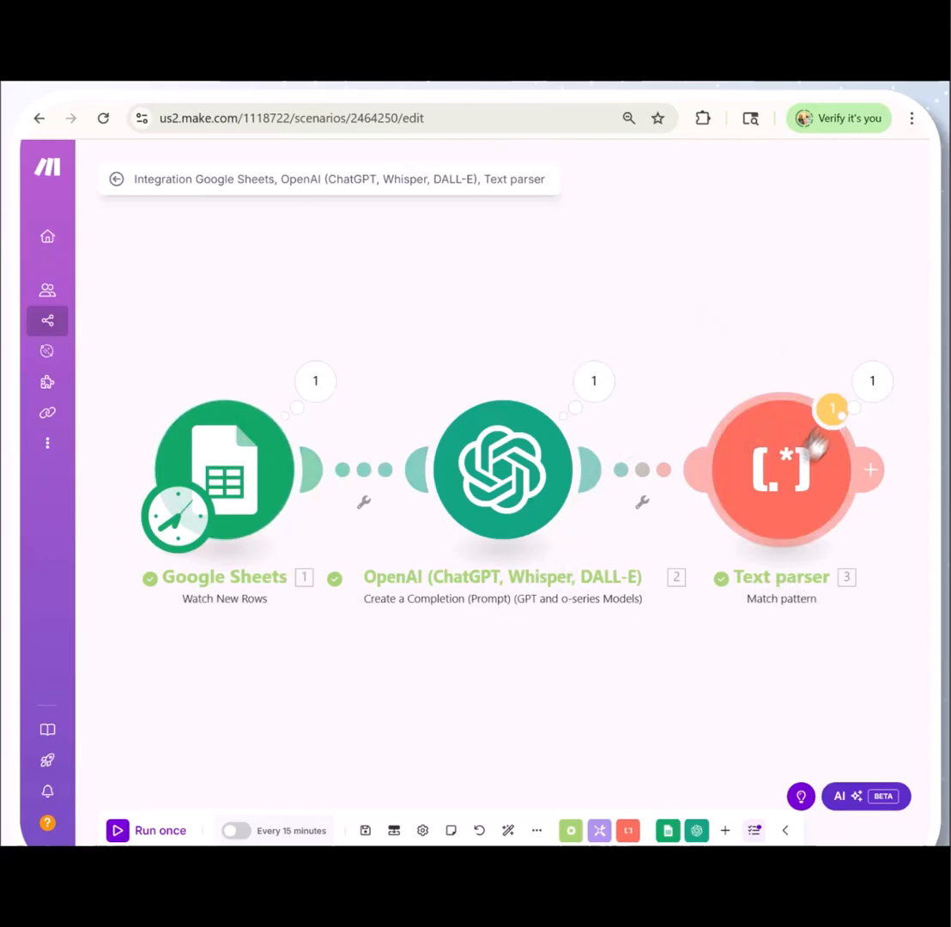
{"action": "left_click", "coordinate": [829, 416]}
{"action": "left_click", "coordinate": [661, 467]}
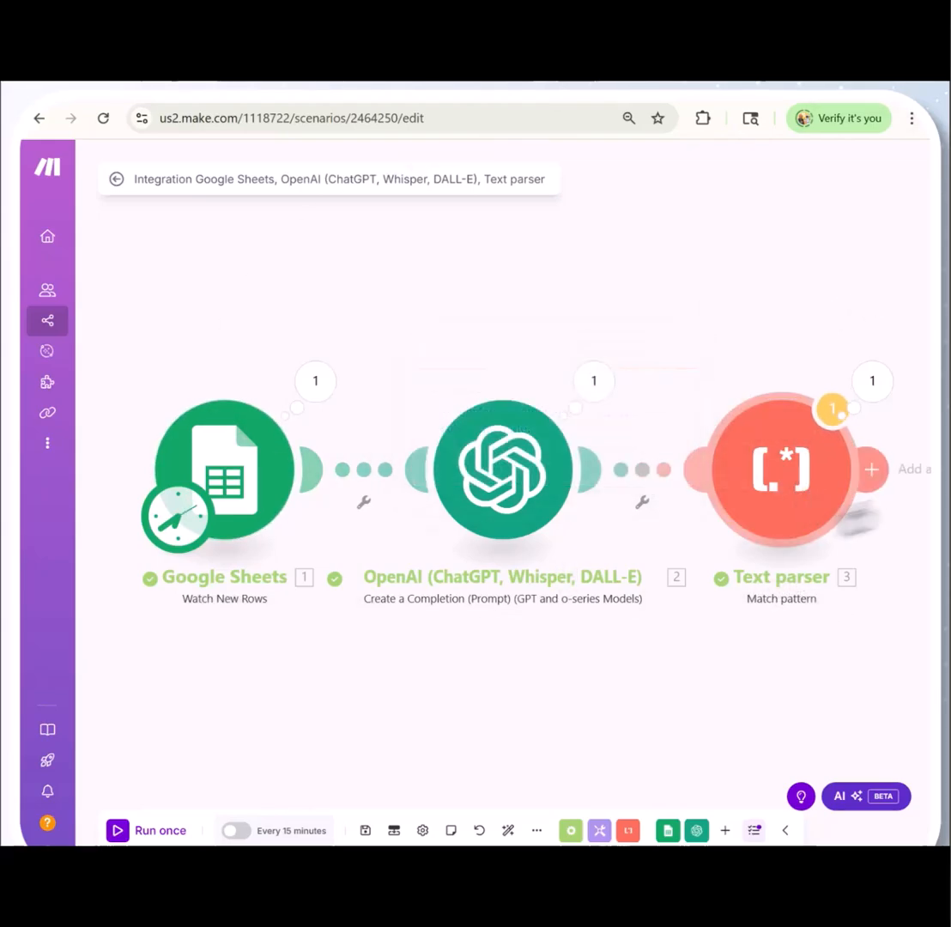
Add a Google Sheets Add a Row module after the Text parser module
{"action": "left_click", "coordinate": [873, 469]}
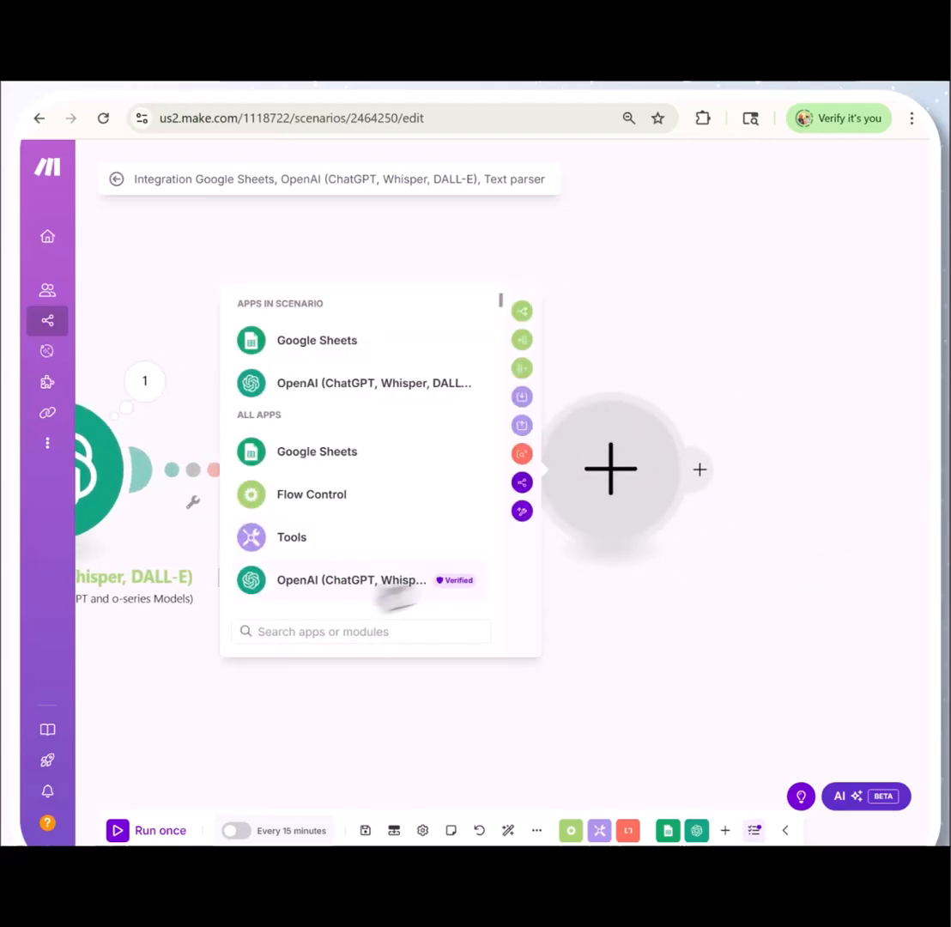
{"action": "left_click", "coordinate": [330, 343]}
{"action": "left_click", "coordinate": [335, 463]}
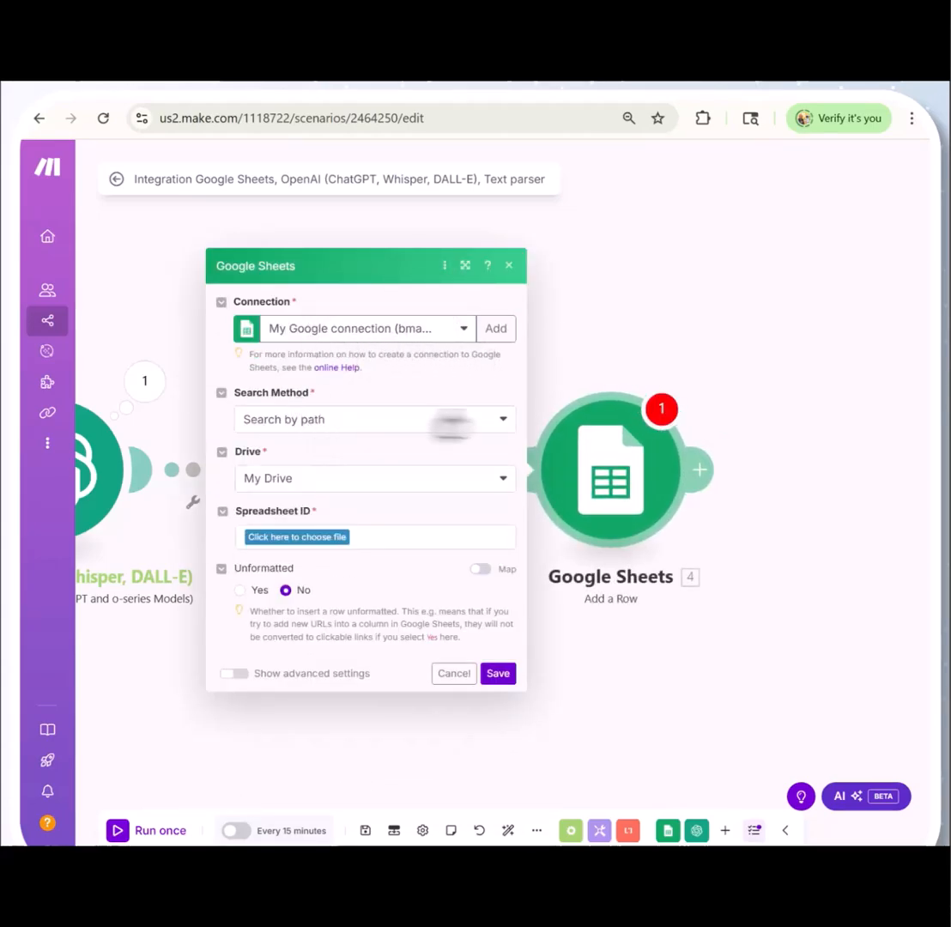
Set the new module's search method to Select from all, its spreadsheet to Quiz_Auto_Gen and its sheet to Sheet1
{"action": "left_click", "coordinate": [496, 423]}
{"action": "left_click", "coordinate": [341, 470]}
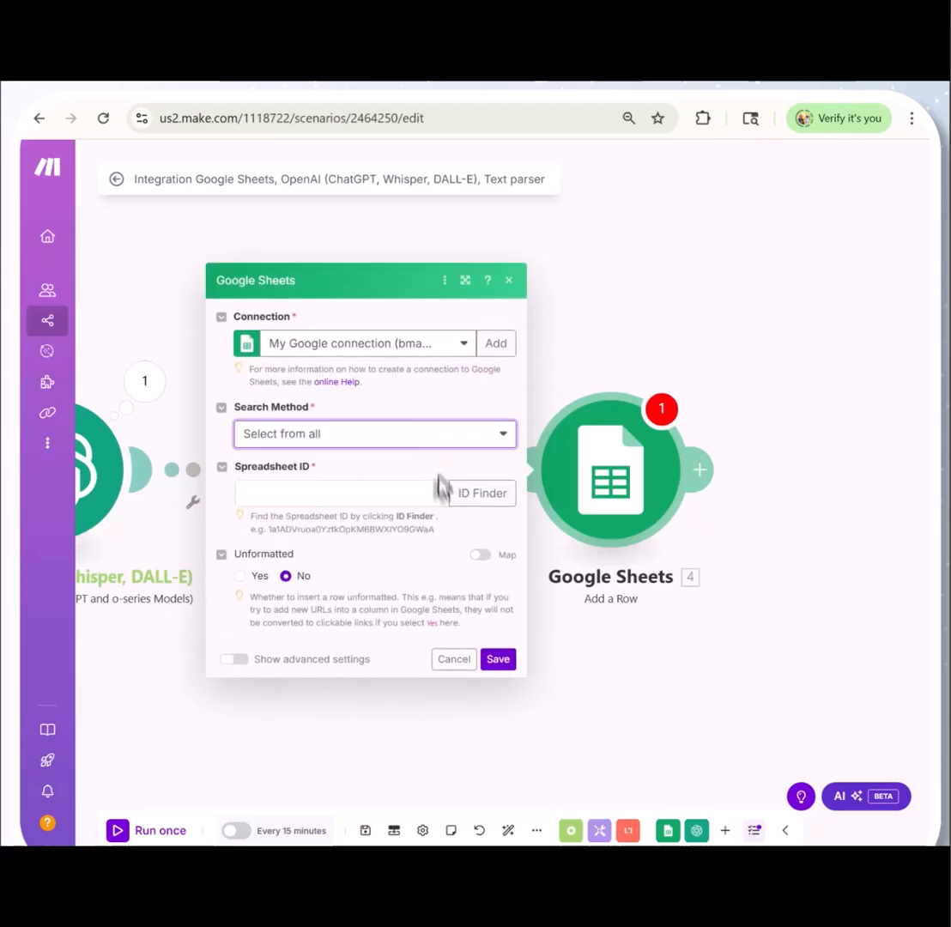
{"action": "left_click", "coordinate": [491, 494]}
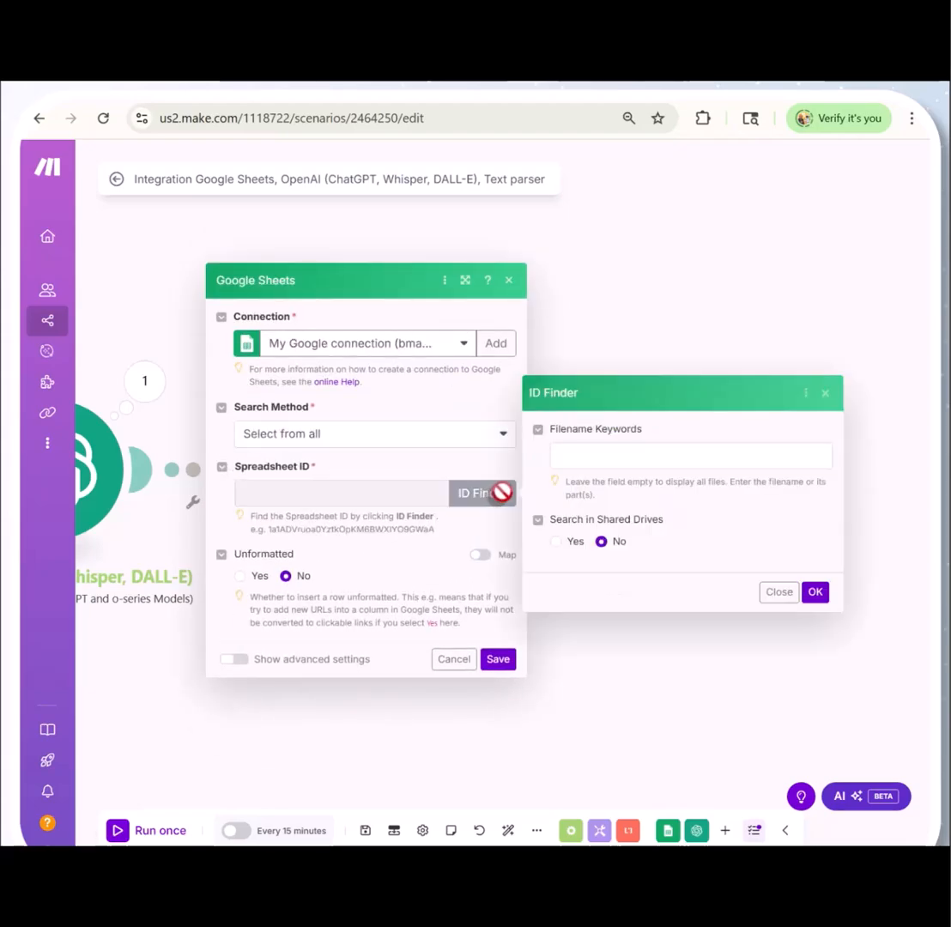
{"action": "left_click", "coordinate": [815, 591]}
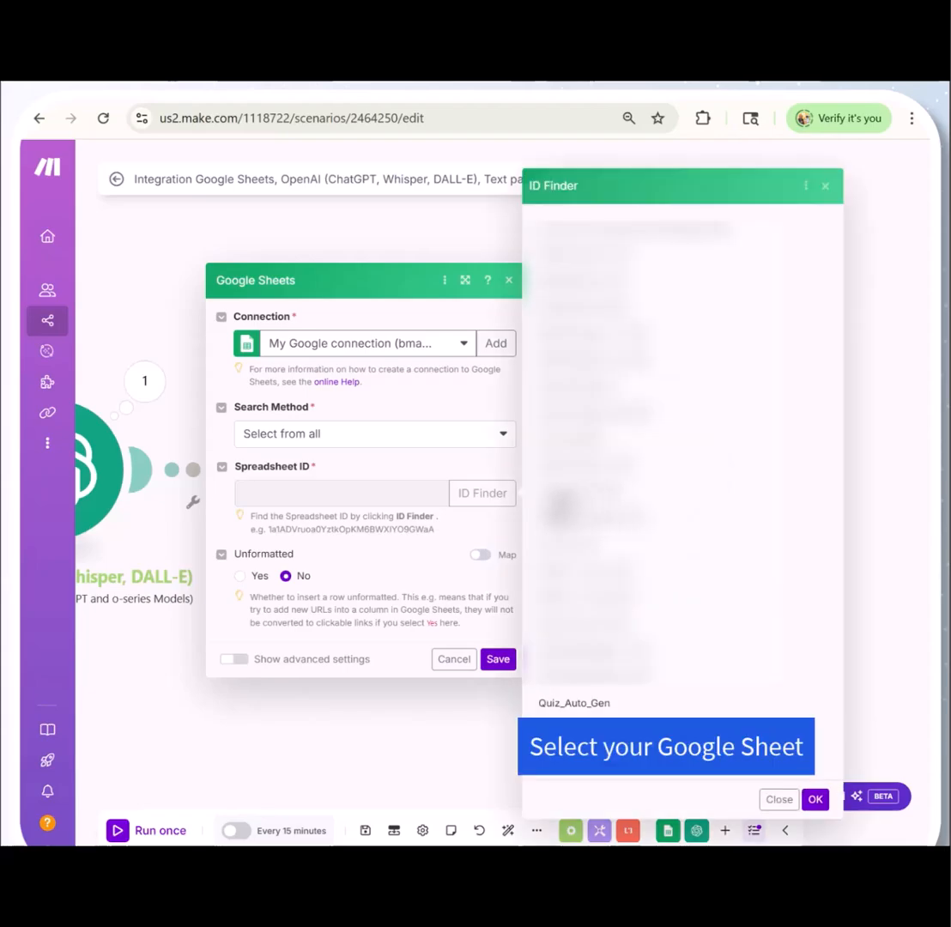
{"action": "left_click", "coordinate": [586, 703]}
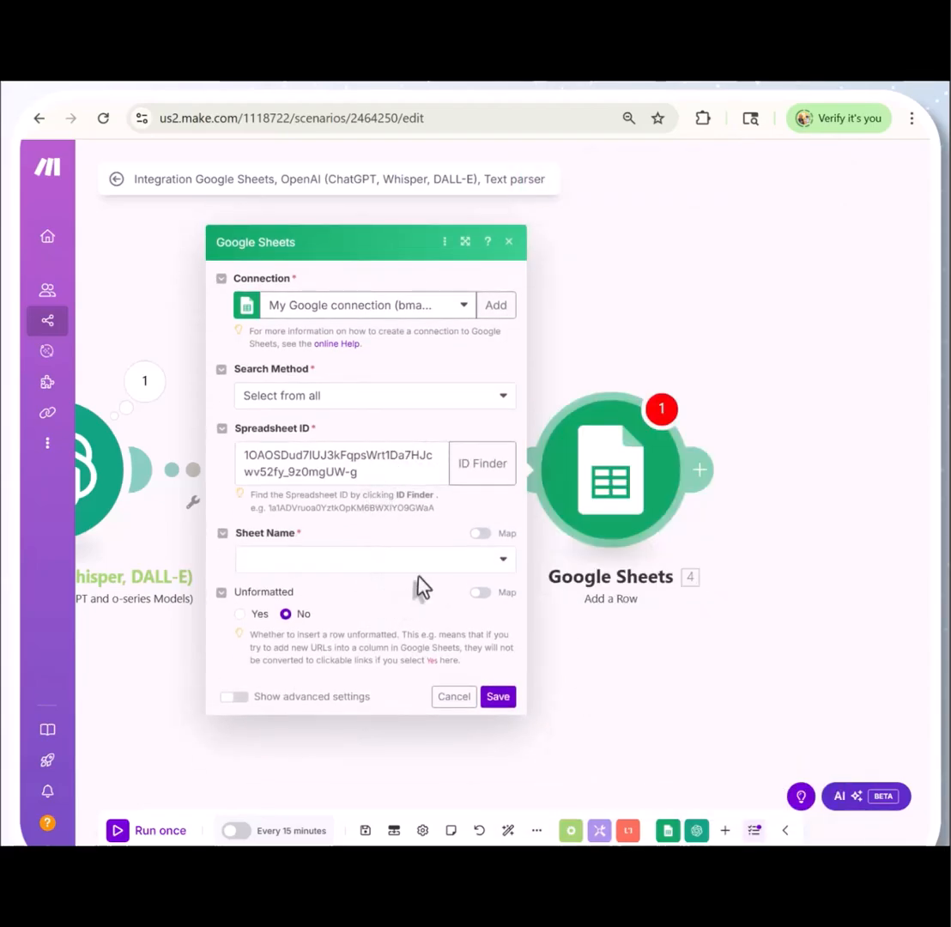
{"action": "left_click", "coordinate": [502, 566]}
{"action": "left_click", "coordinate": [301, 588]}
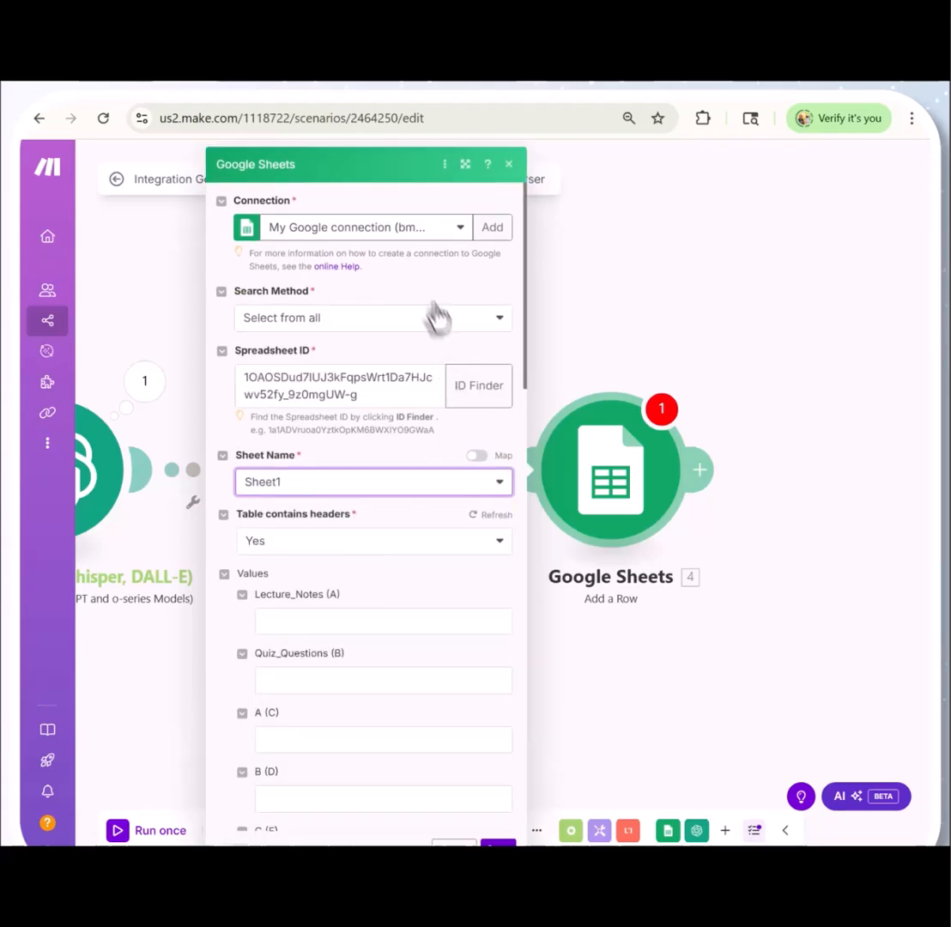
Map column A to the watched row's Lecture_Notes (A) value, and columns B through G to Text parser outputs $1 through $6 in order
{"action": "scroll", "coordinate": [395, 251], "scroll_direction": "down", "scroll_amount": 3}
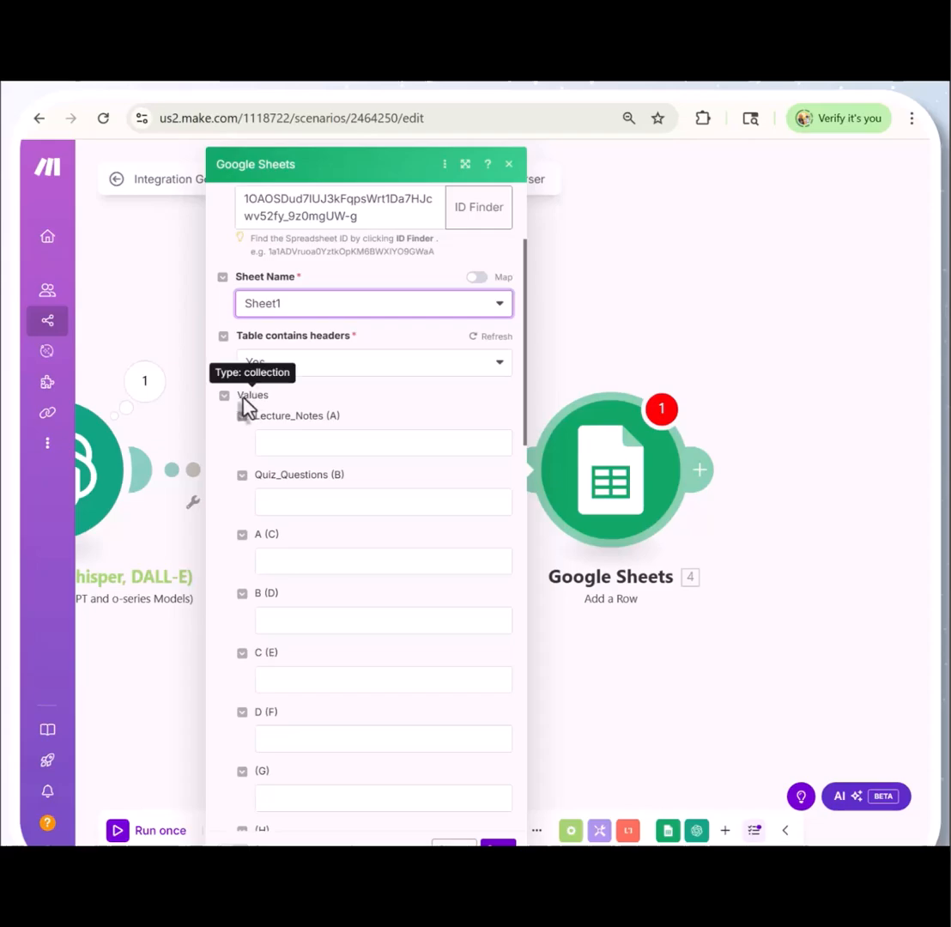
{"action": "left_click", "coordinate": [290, 444]}
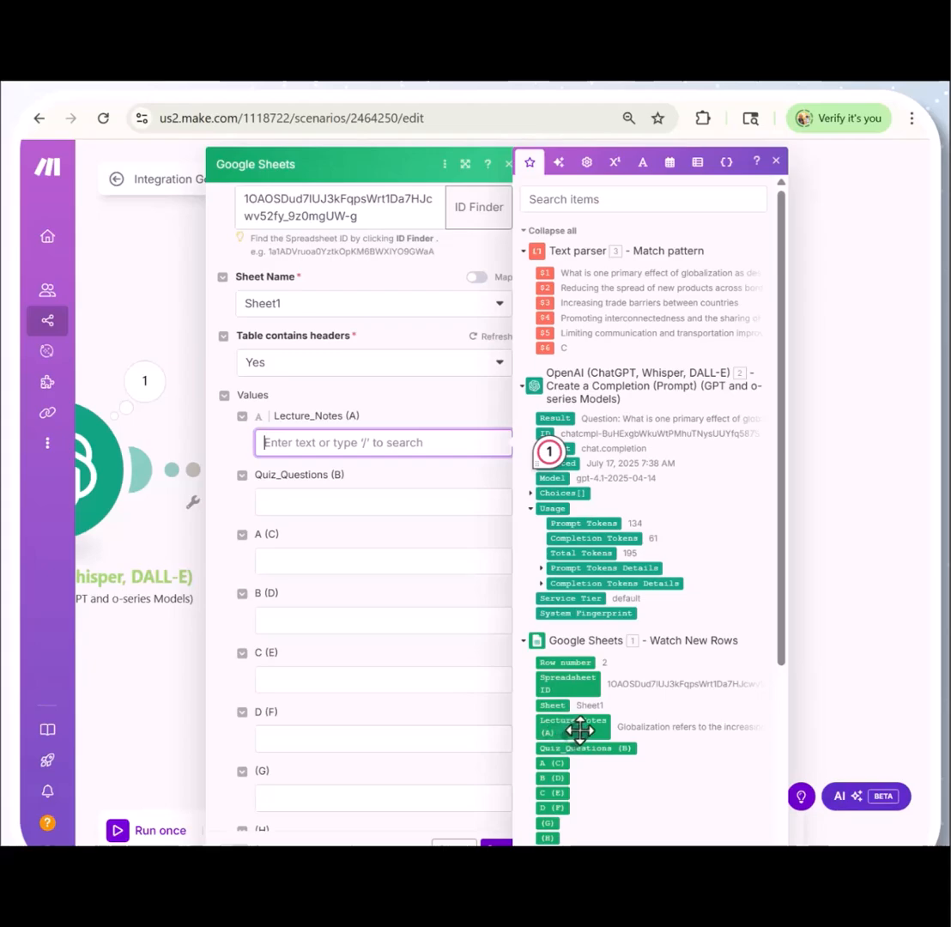
{"action": "left_click_drag", "start_coordinate": [575, 727], "coordinate": [331, 455]}
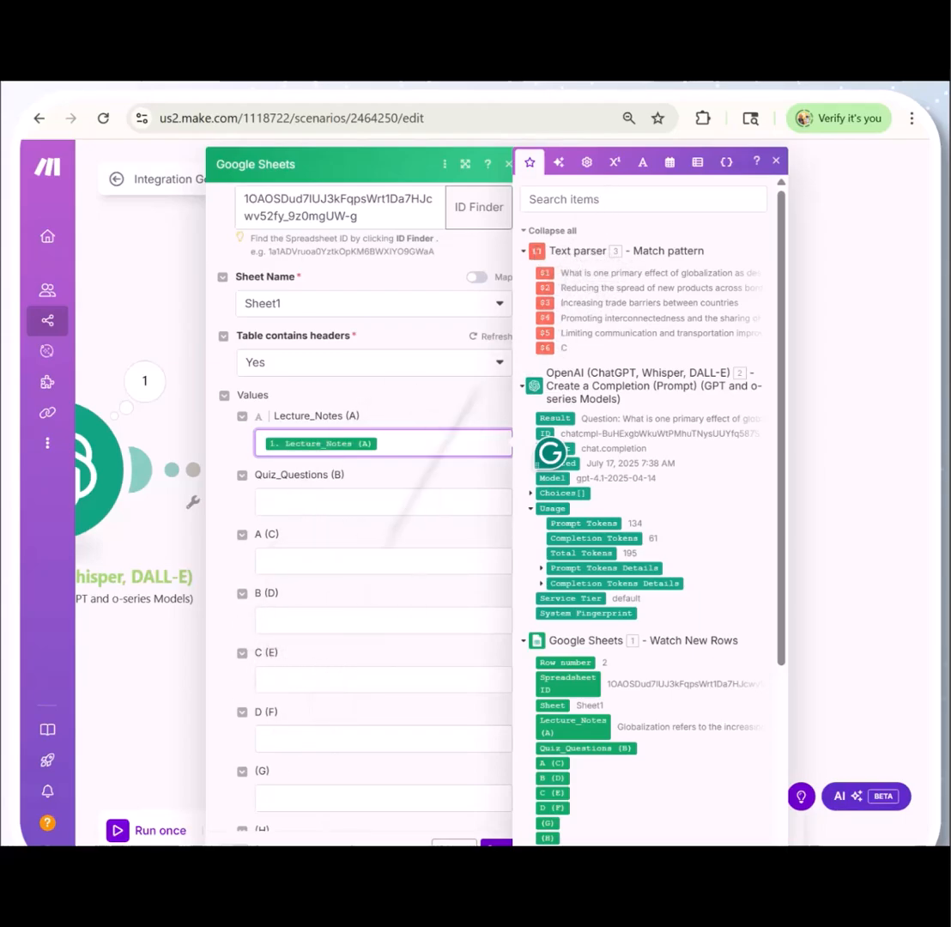
{"action": "left_click_drag", "start_coordinate": [546, 273], "coordinate": [273, 487]}
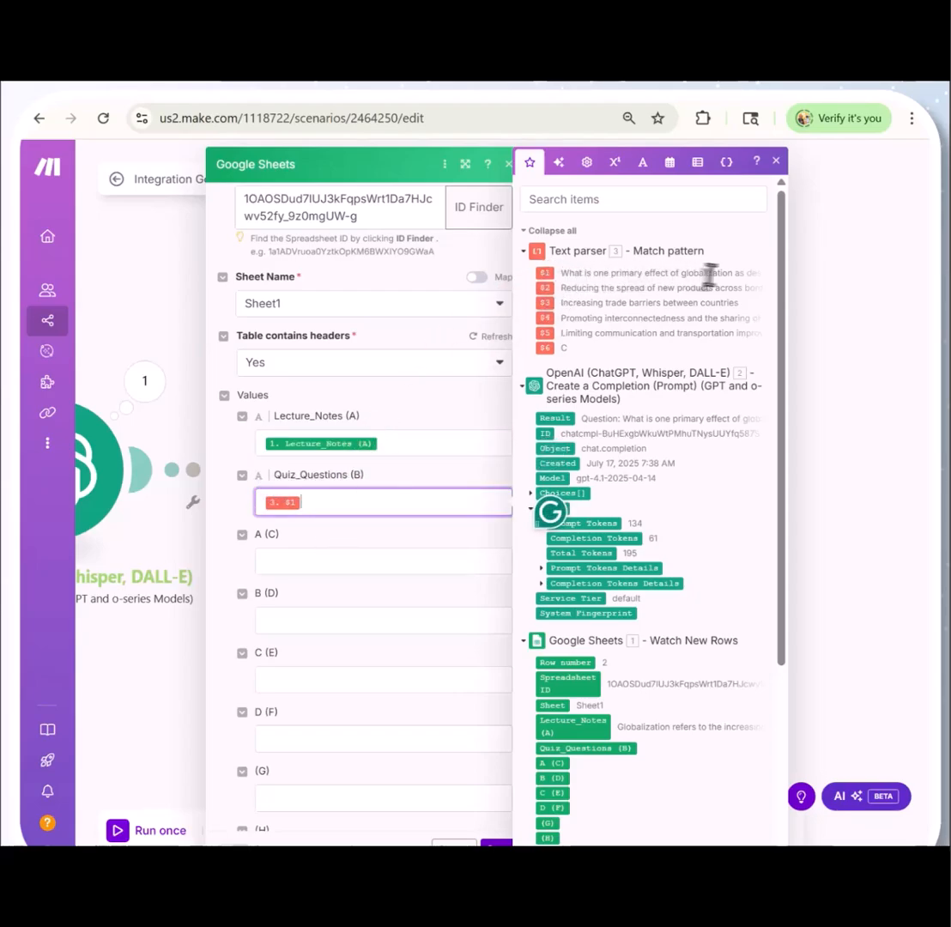
{"action": "left_click_drag", "start_coordinate": [546, 289], "coordinate": [377, 553]}
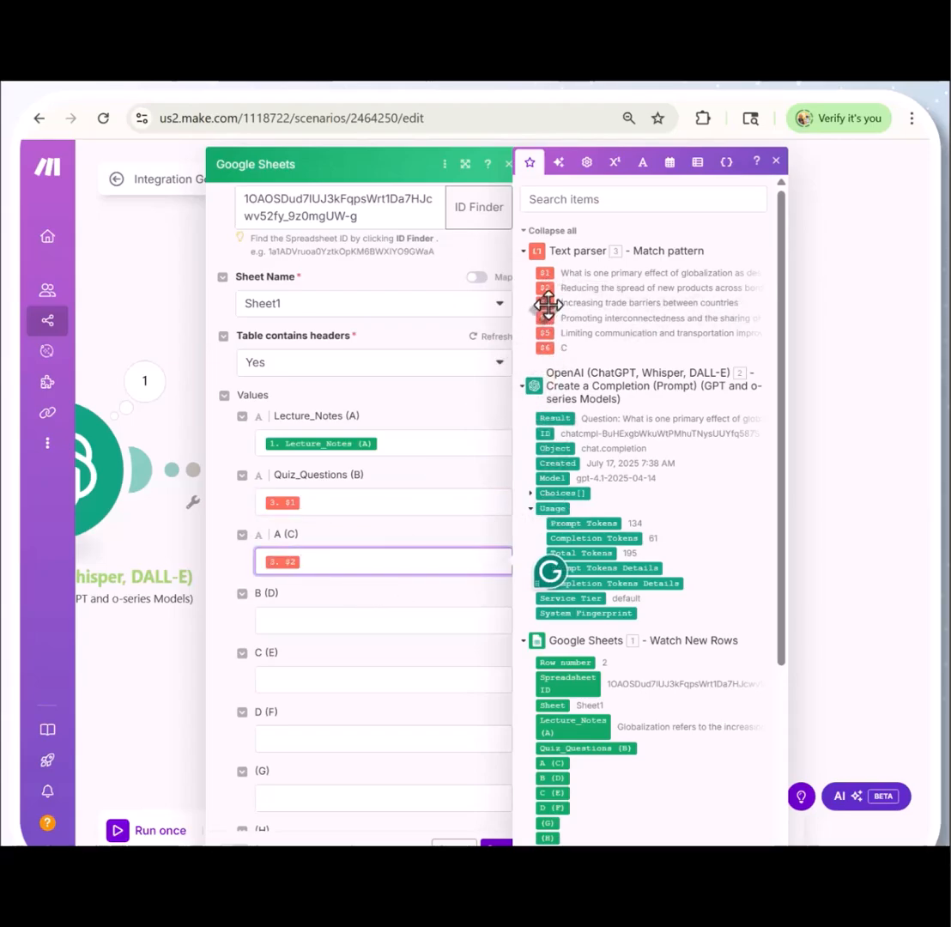
{"action": "left_click_drag", "start_coordinate": [545, 304], "coordinate": [323, 622]}
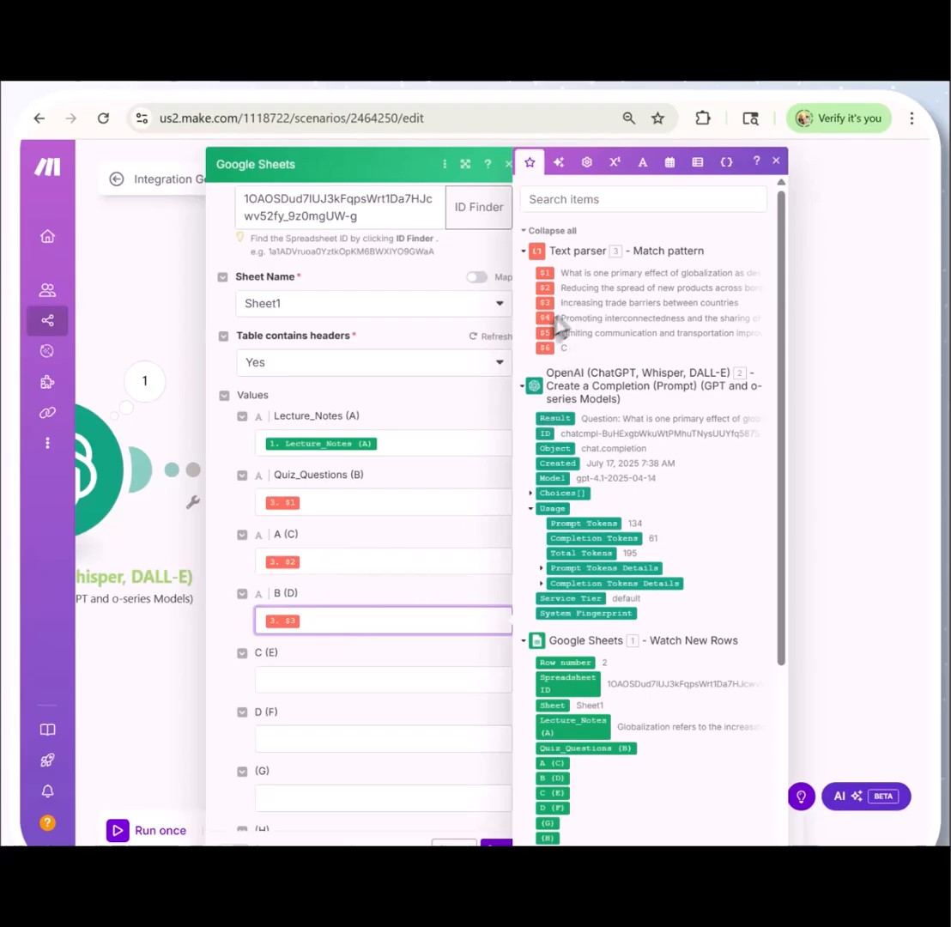
{"action": "left_click_drag", "start_coordinate": [541, 317], "coordinate": [323, 680]}
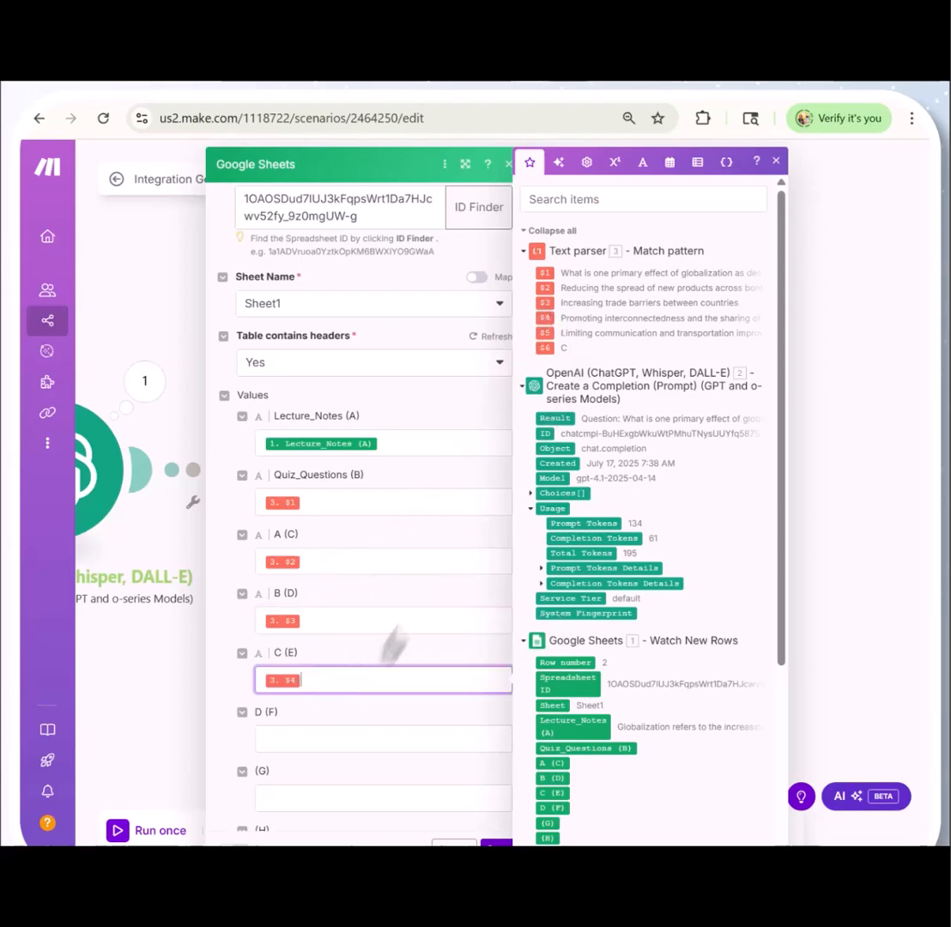
{"action": "left_click_drag", "start_coordinate": [548, 333], "coordinate": [331, 738]}
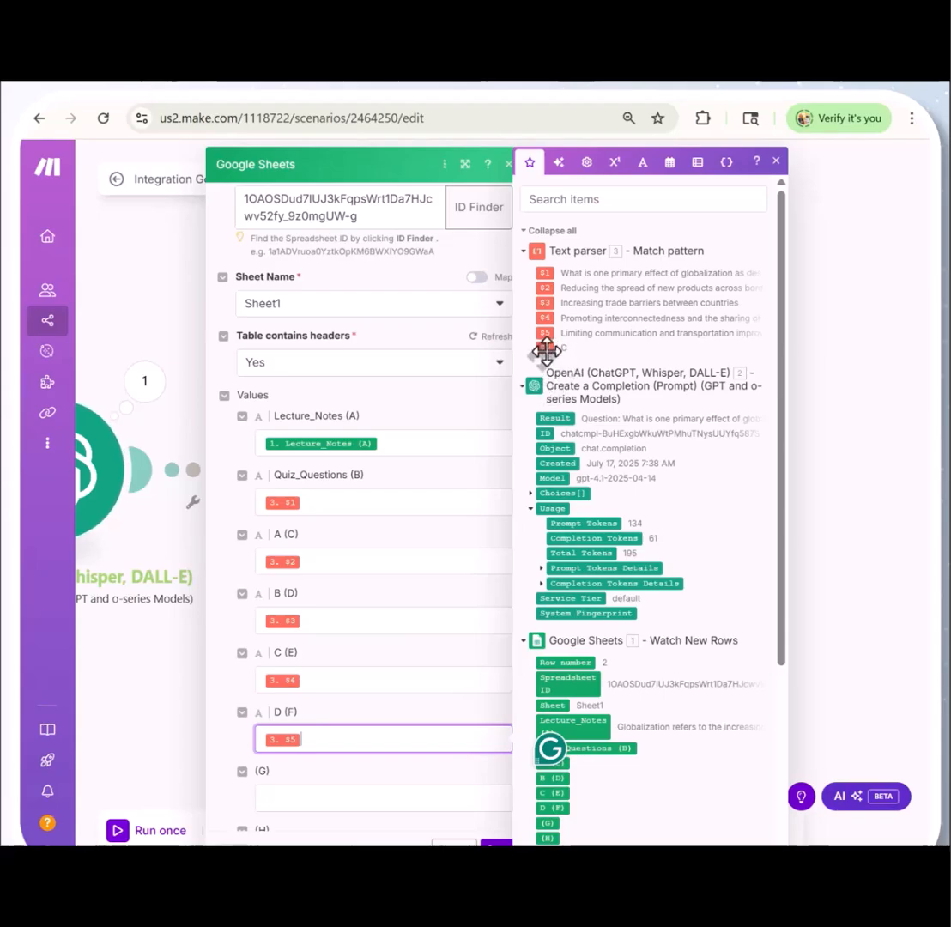
{"action": "left_click_drag", "start_coordinate": [546, 349], "coordinate": [279, 800]}
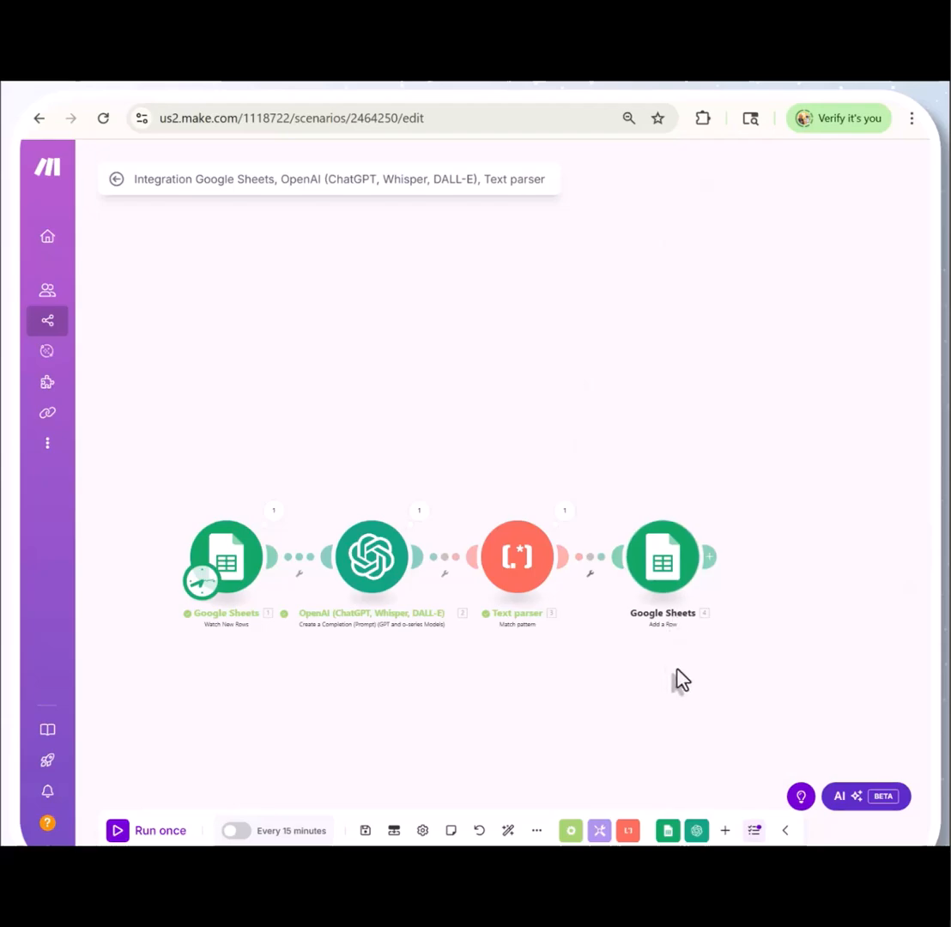
Run the four-module scenario once and open the run details of the Watch New Rows module
{"action": "left_click", "coordinate": [118, 830]}
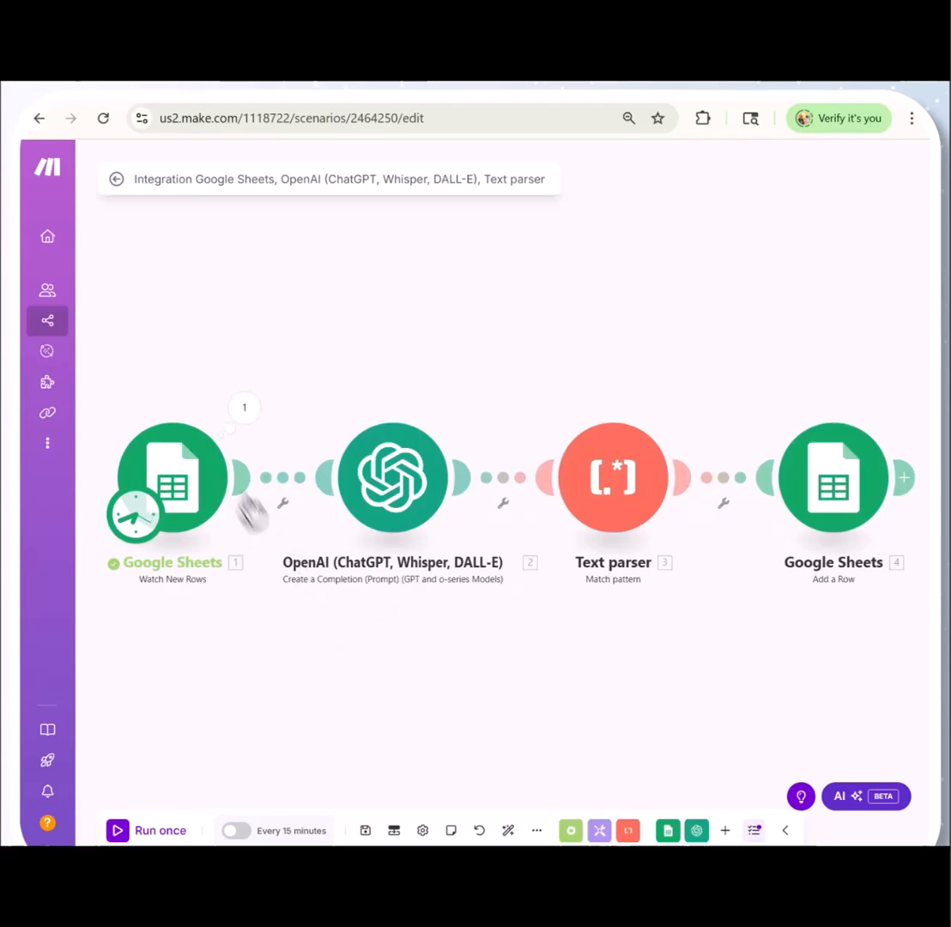
{"action": "left_click", "coordinate": [245, 408]}
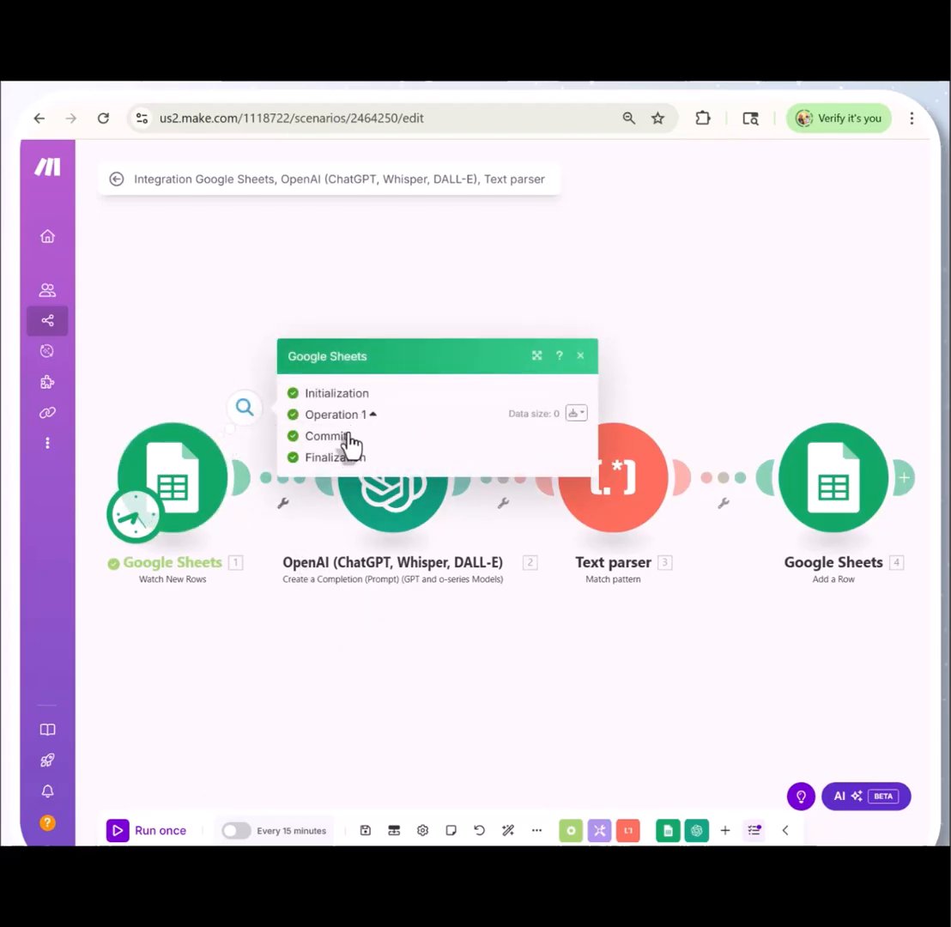
Copy the lecture note from A2 to A3 in the Quiz_Auto_Gen Google Sheet and run the Make scenario once more
{"action": "left_click", "coordinate": [114, 84]}
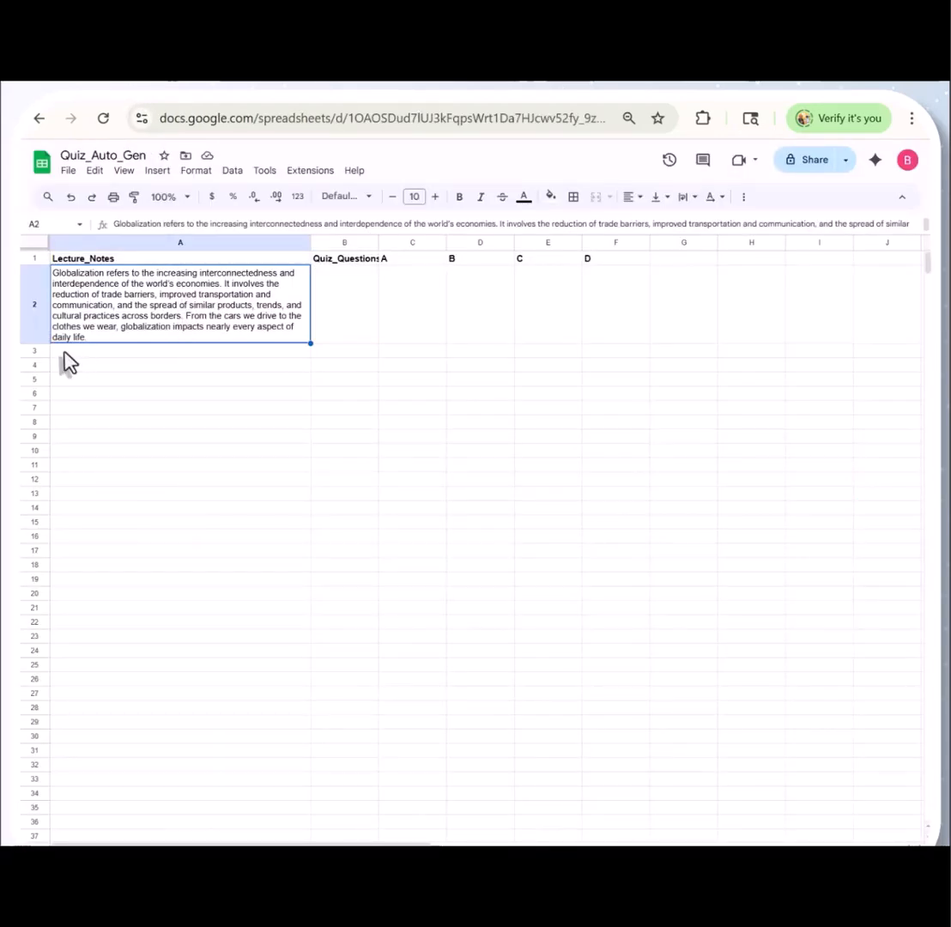
{"action": "right_click", "coordinate": [180, 313]}
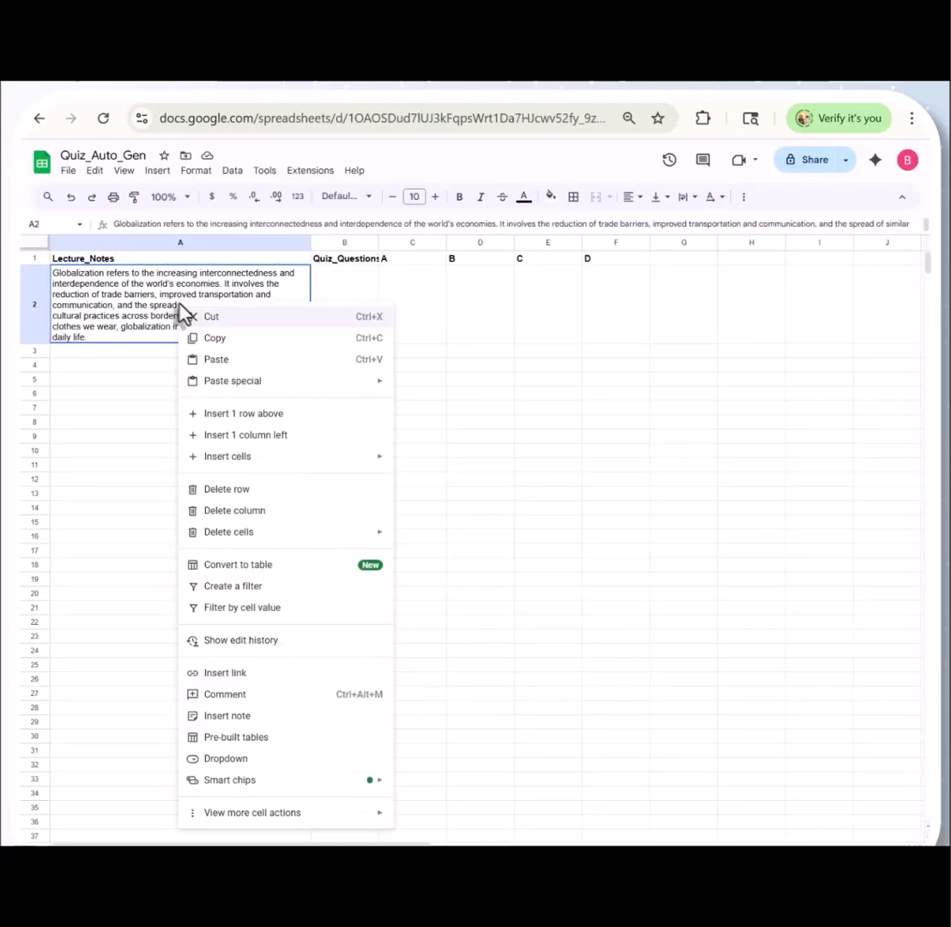
{"action": "left_click", "coordinate": [210, 338]}
{"action": "left_click", "coordinate": [131, 354]}
{"action": "right_click", "coordinate": [133, 353]}
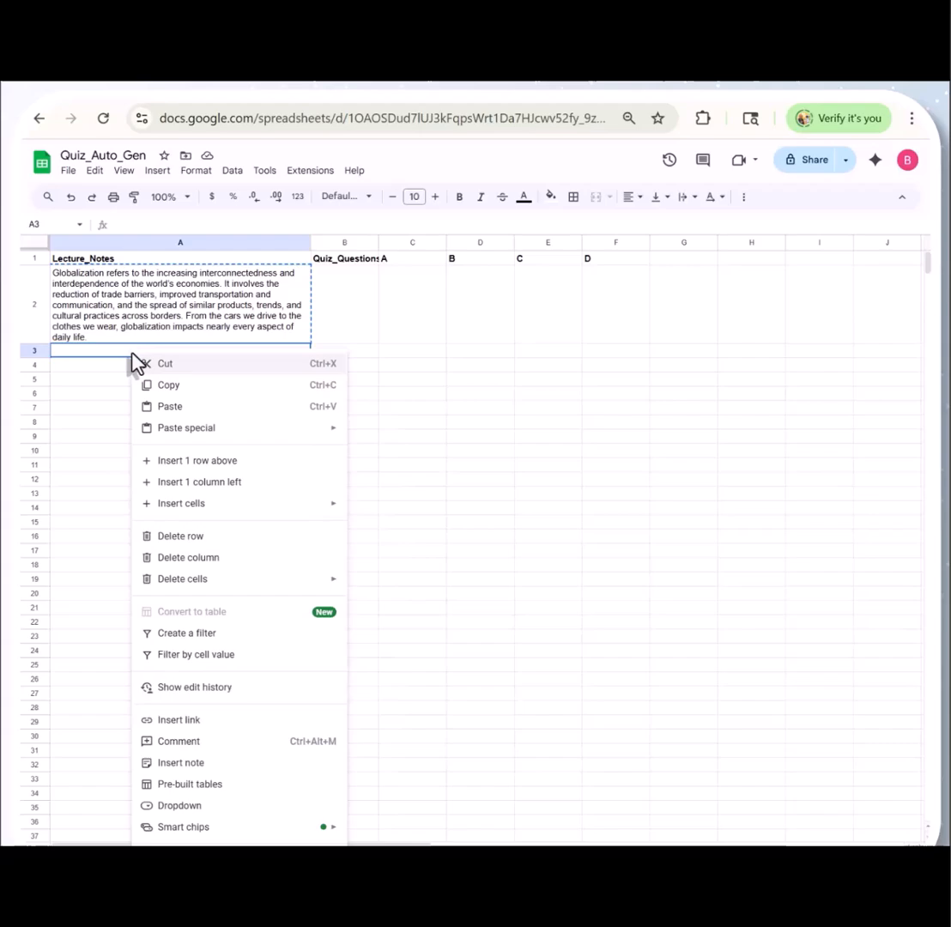
{"action": "left_click", "coordinate": [176, 407]}
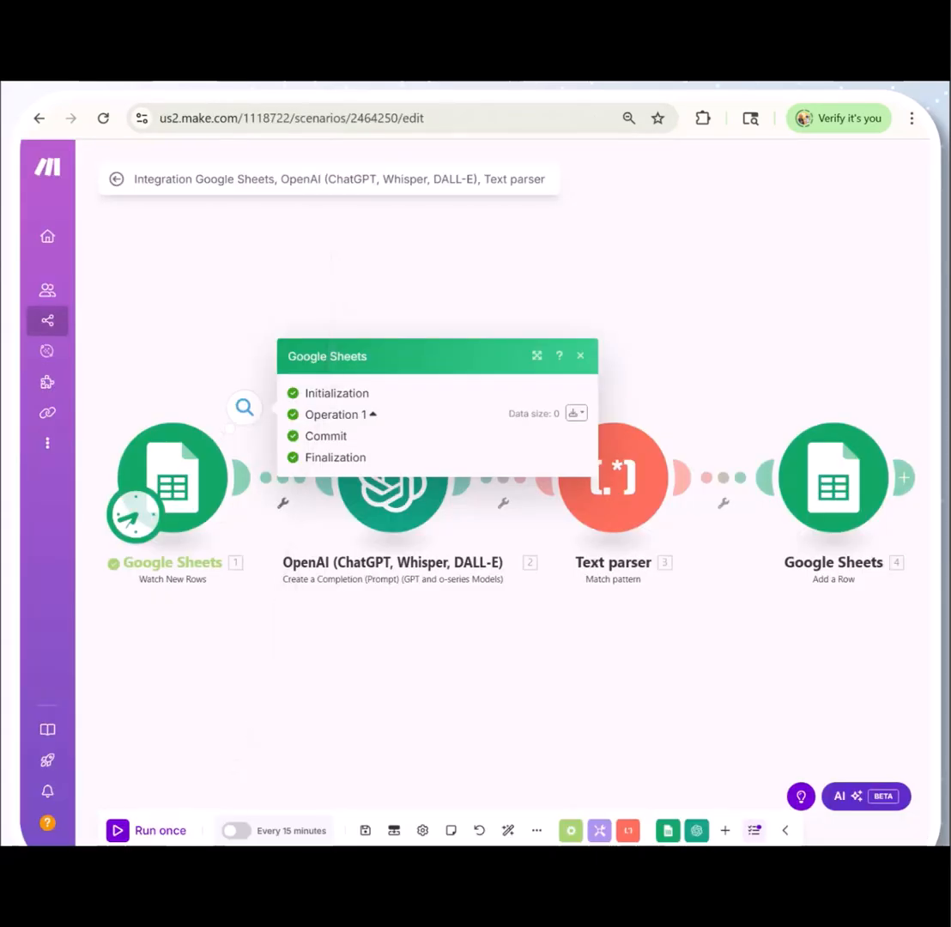
{"action": "left_click", "coordinate": [117, 830]}
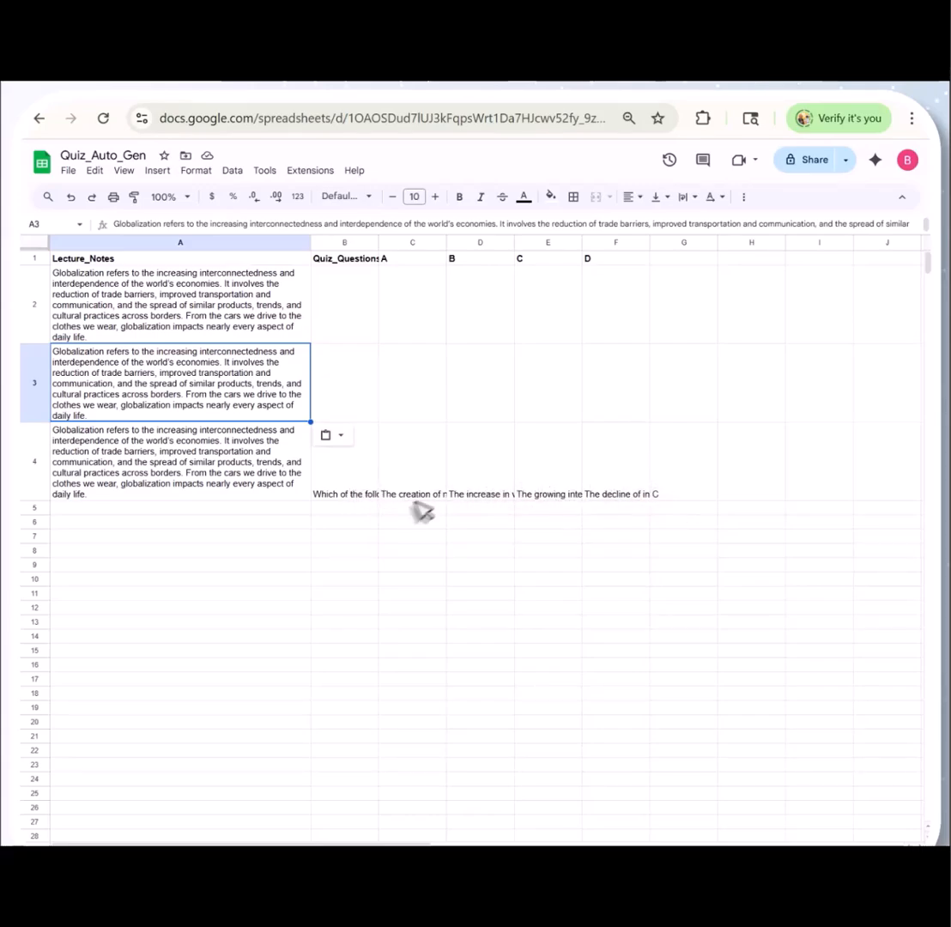
Turn on text wrapping for the generated question and answer options in B4:F4 of the Quiz_Auto_Gen sheet
{"action": "left_click_drag", "start_coordinate": [337, 485], "coordinate": [644, 498]}
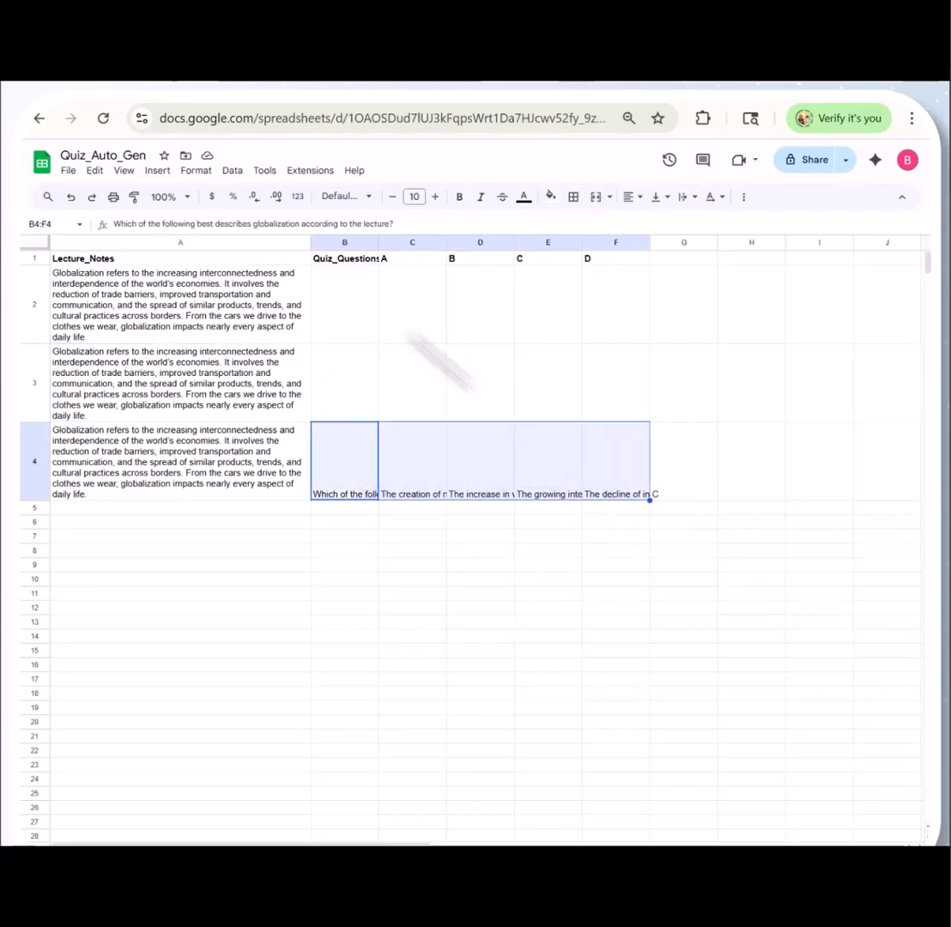
{"action": "left_click", "coordinate": [200, 172]}
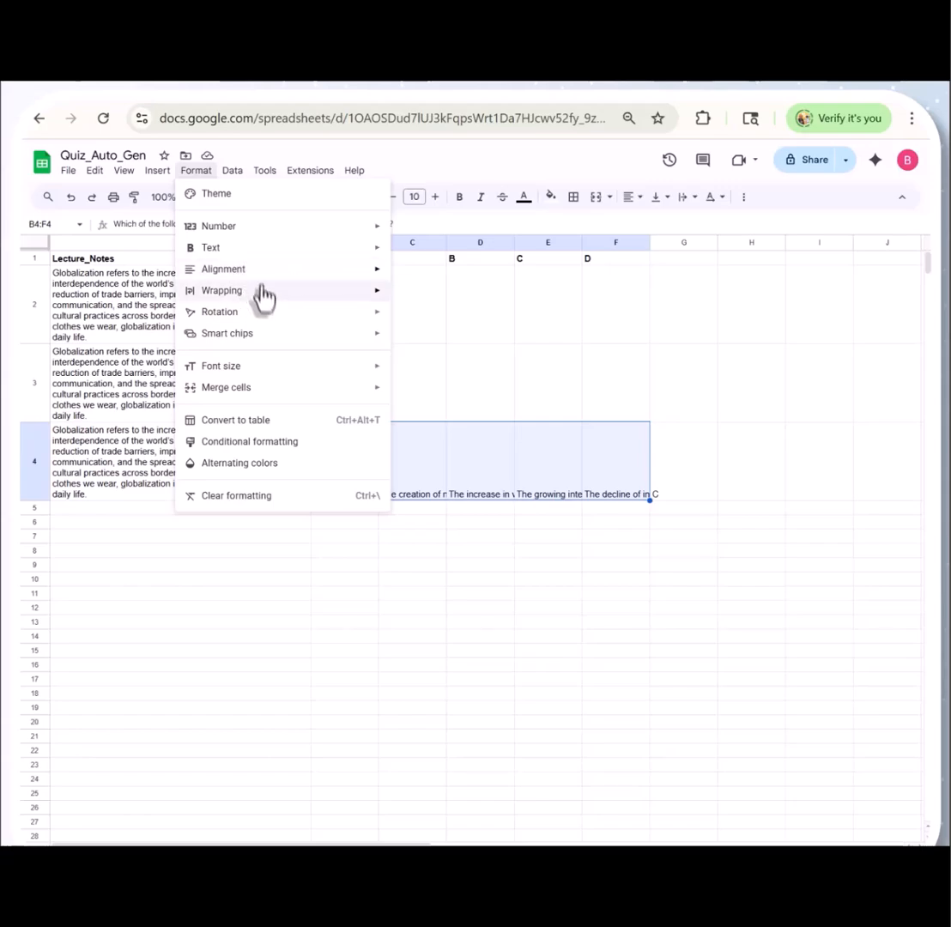
{"action": "mouse_move", "coordinate": [263, 292]}
{"action": "left_click", "coordinate": [426, 318]}
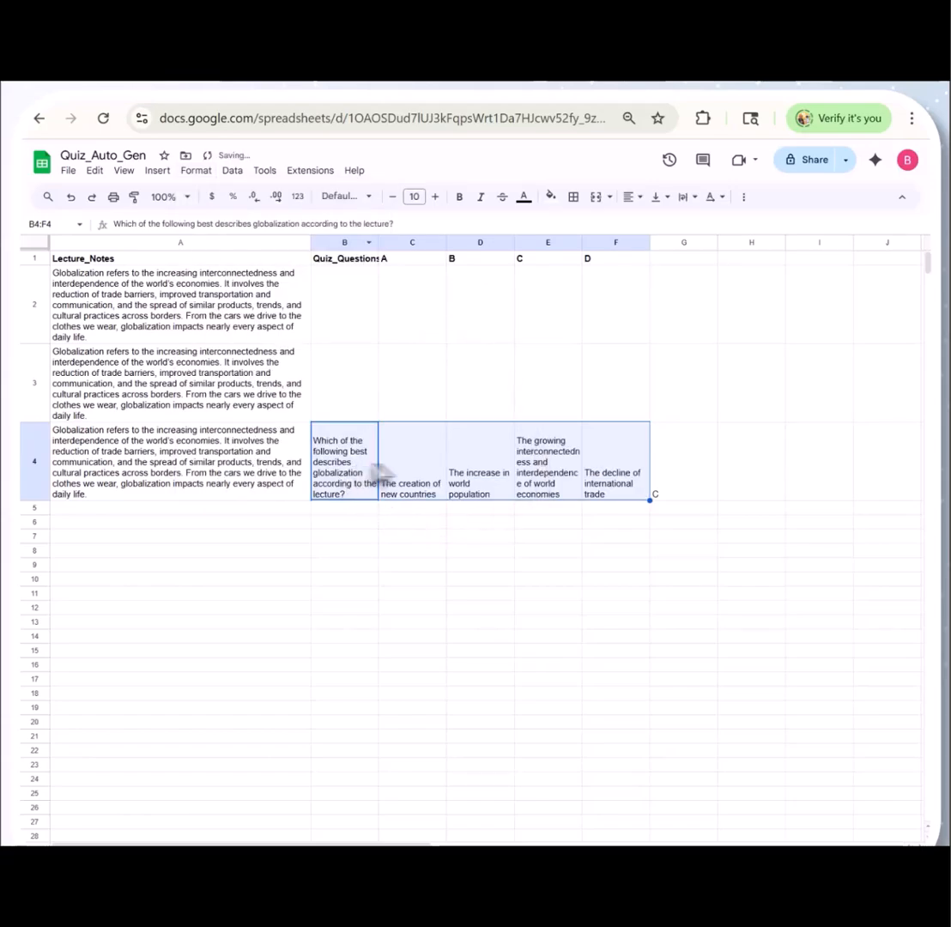
{"action": "left_click", "coordinate": [542, 496]}
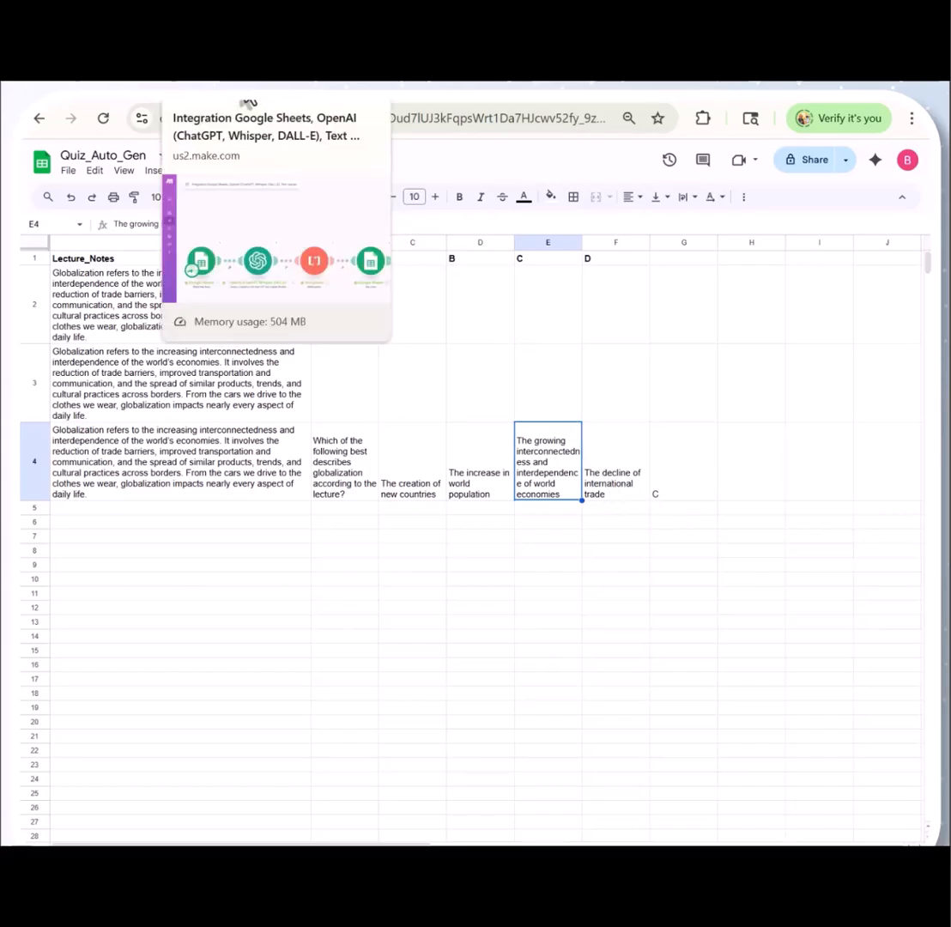
Switch to the Make scenario and open its schedule settings, choosing to run the scenario at regular intervals
{"action": "left_click", "coordinate": [247, 101]}
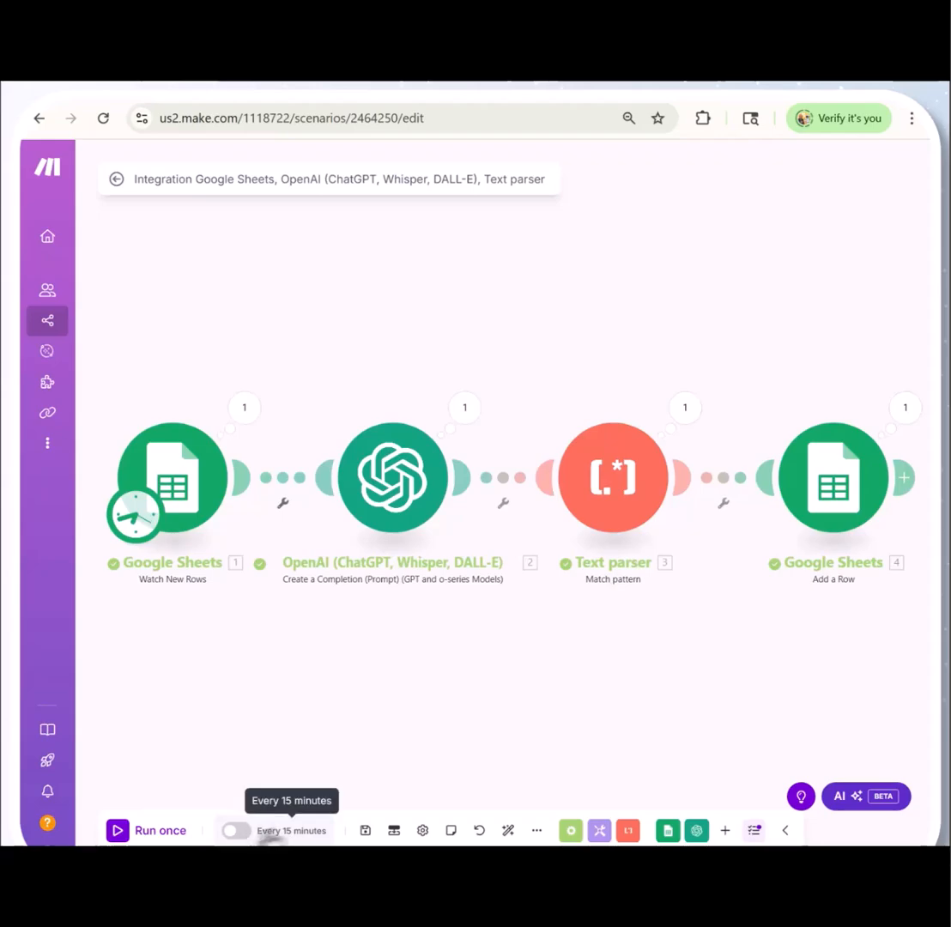
{"action": "left_click", "coordinate": [287, 830]}
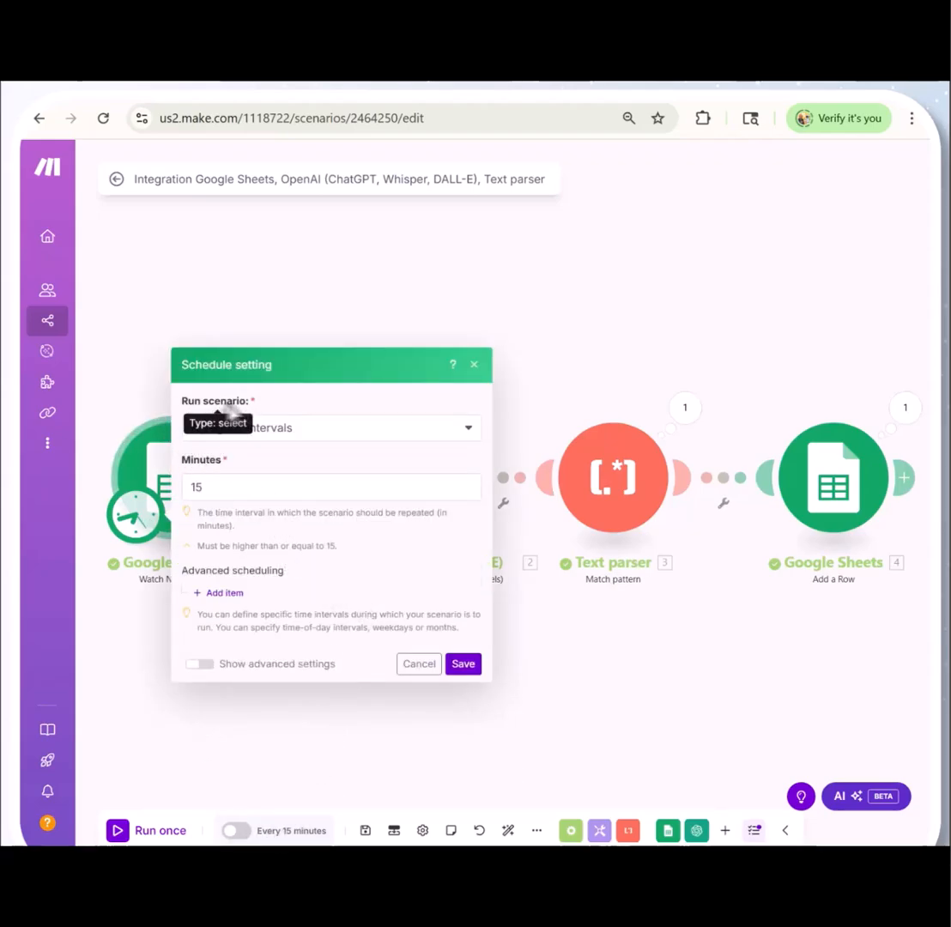
{"action": "left_click", "coordinate": [440, 432]}
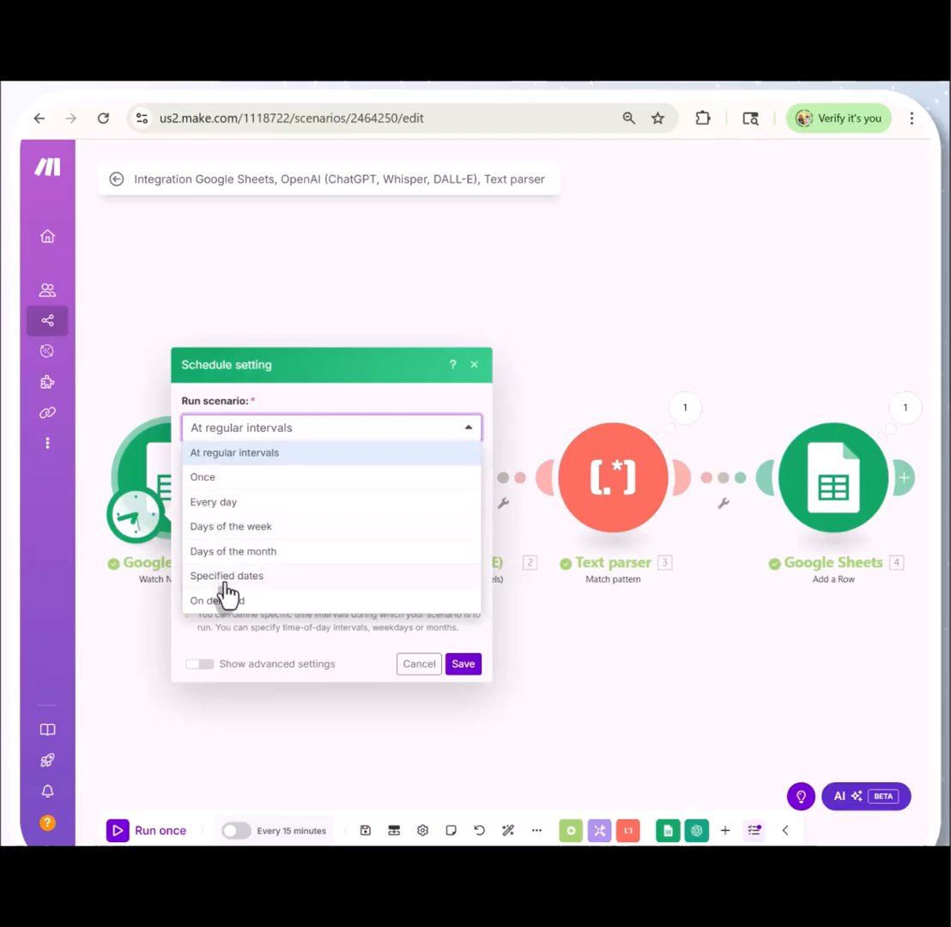
{"action": "left_click", "coordinate": [249, 452]}
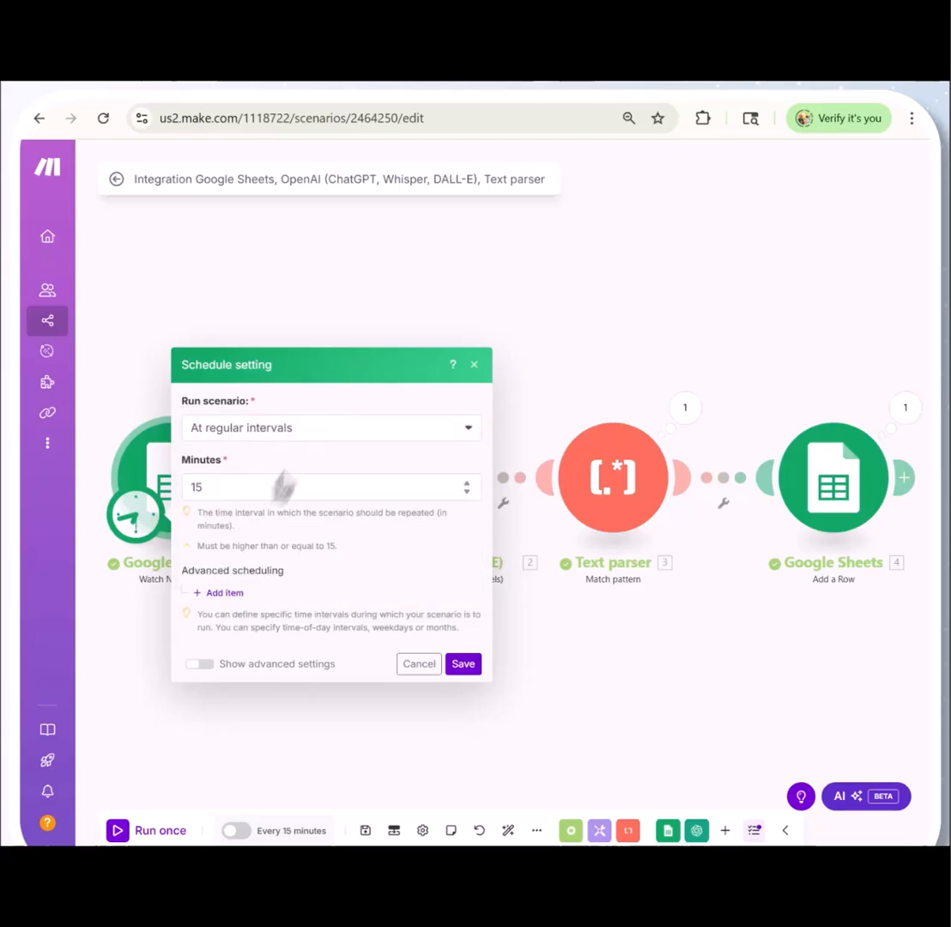
Try a run interval of 1 minute and read the notice on Free plan limits and paid plan benefits
{"action": "left_click", "coordinate": [206, 487]}
{"action": "key", "text": "BackSpace"}
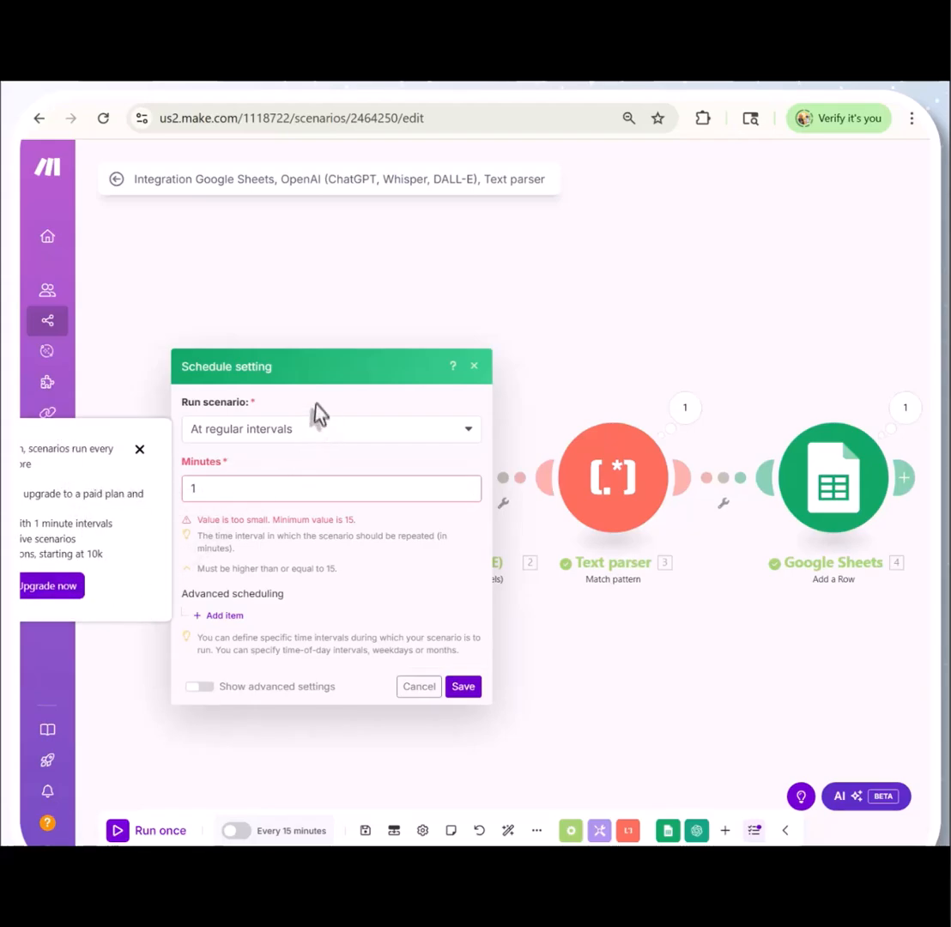
{"action": "scroll", "coordinate": [552, 669], "scroll_direction": "down", "scroll_amount": 5}
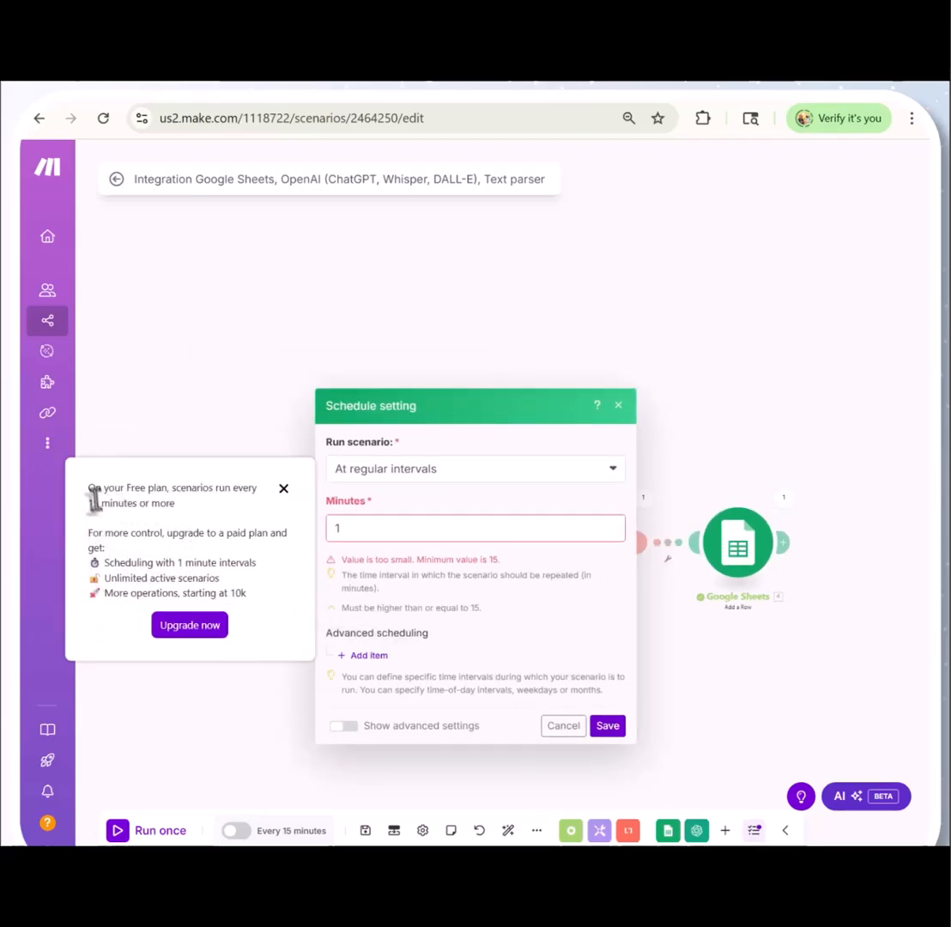
{"action": "left_click_drag", "start_coordinate": [90, 489], "coordinate": [182, 513]}
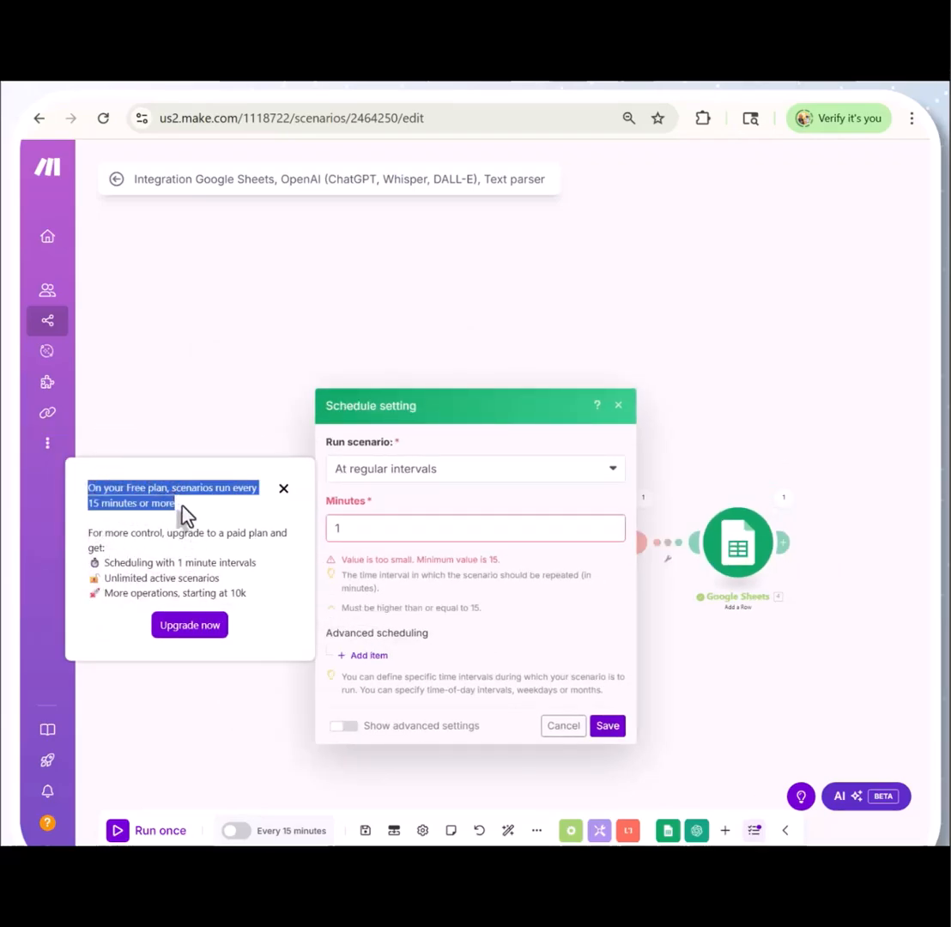
{"action": "left_click", "coordinate": [106, 556]}
{"action": "left_click_drag", "start_coordinate": [90, 534], "coordinate": [262, 601]}
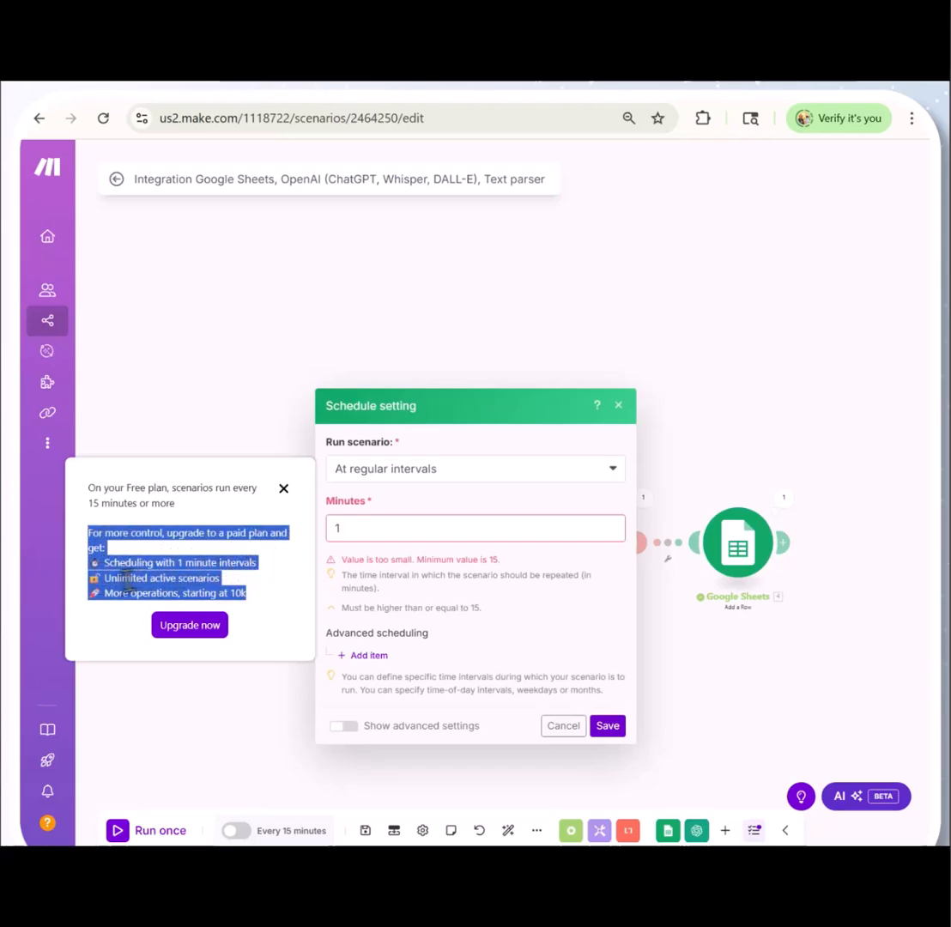
Save the schedule with a 15-minute interval, and activate and save the scenario
{"action": "left_click", "coordinate": [362, 530]}
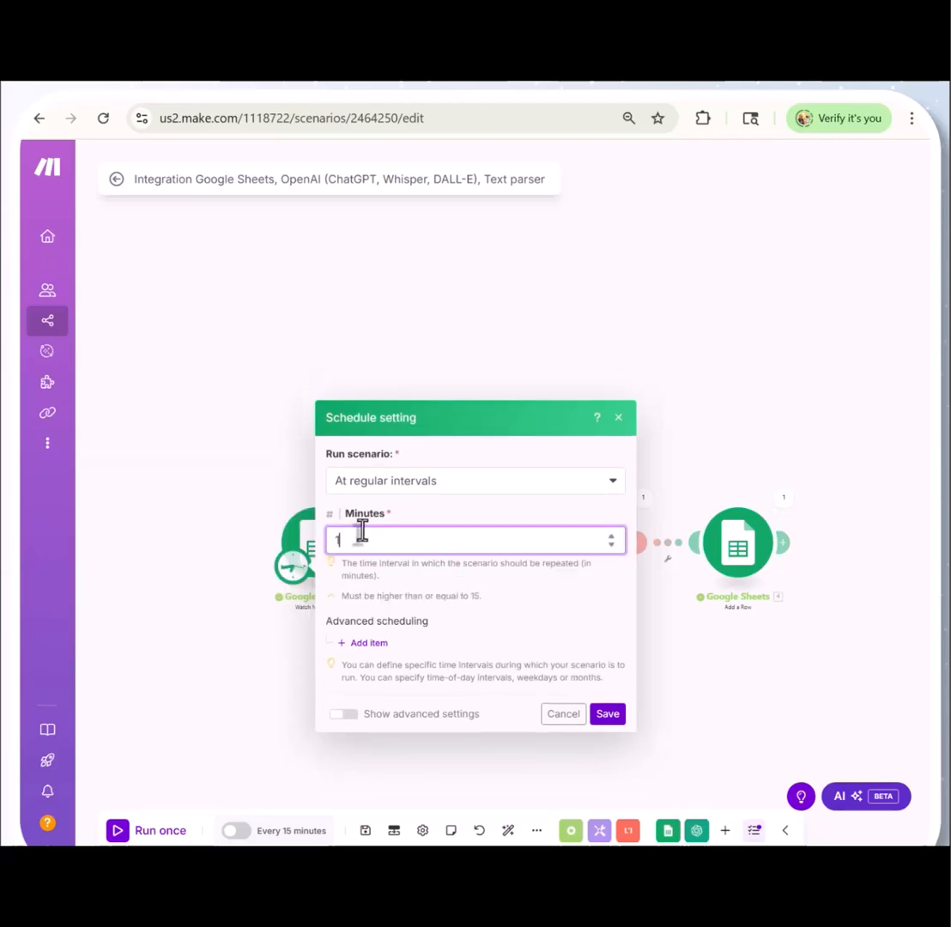
{"action": "left_click", "coordinate": [610, 716]}
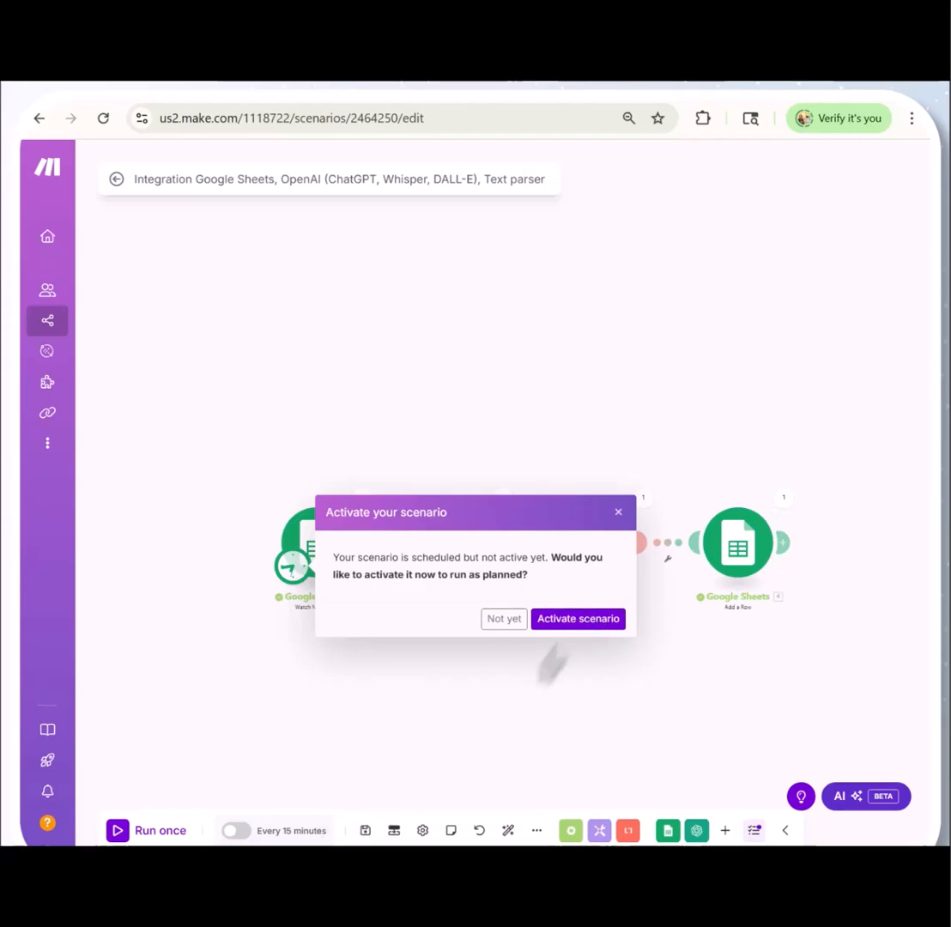
{"action": "left_click", "coordinate": [592, 621]}
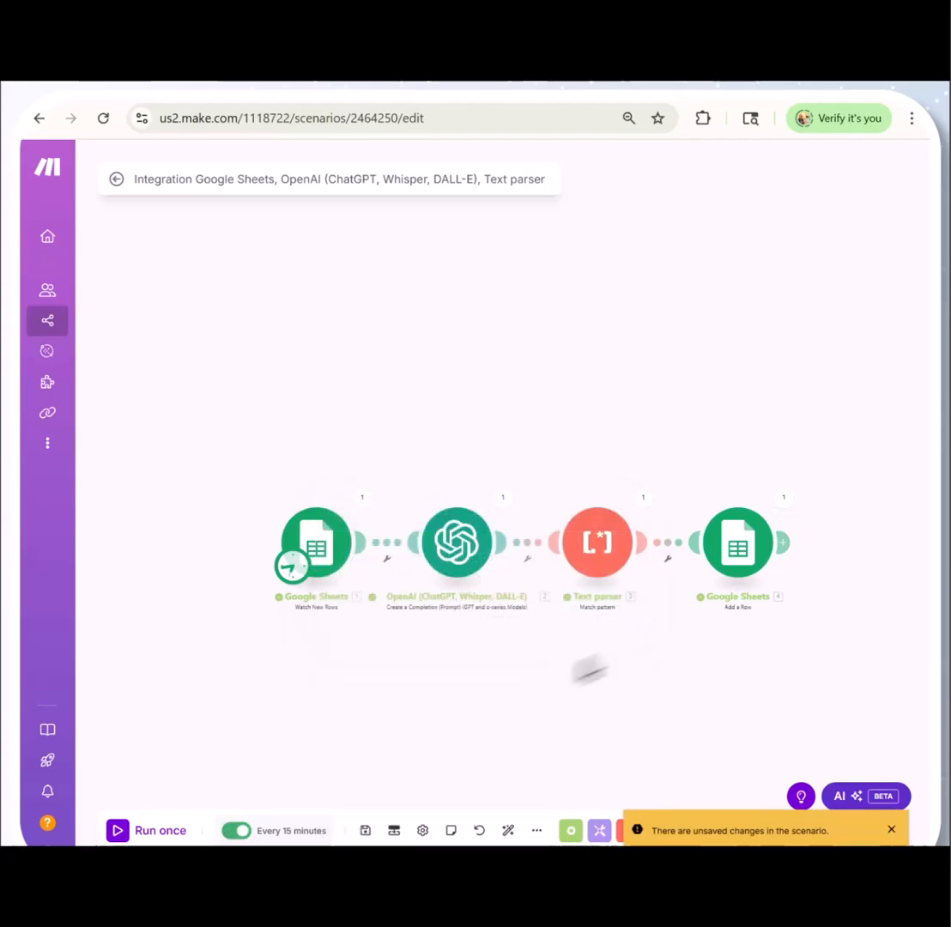
{"action": "left_click", "coordinate": [365, 832]}
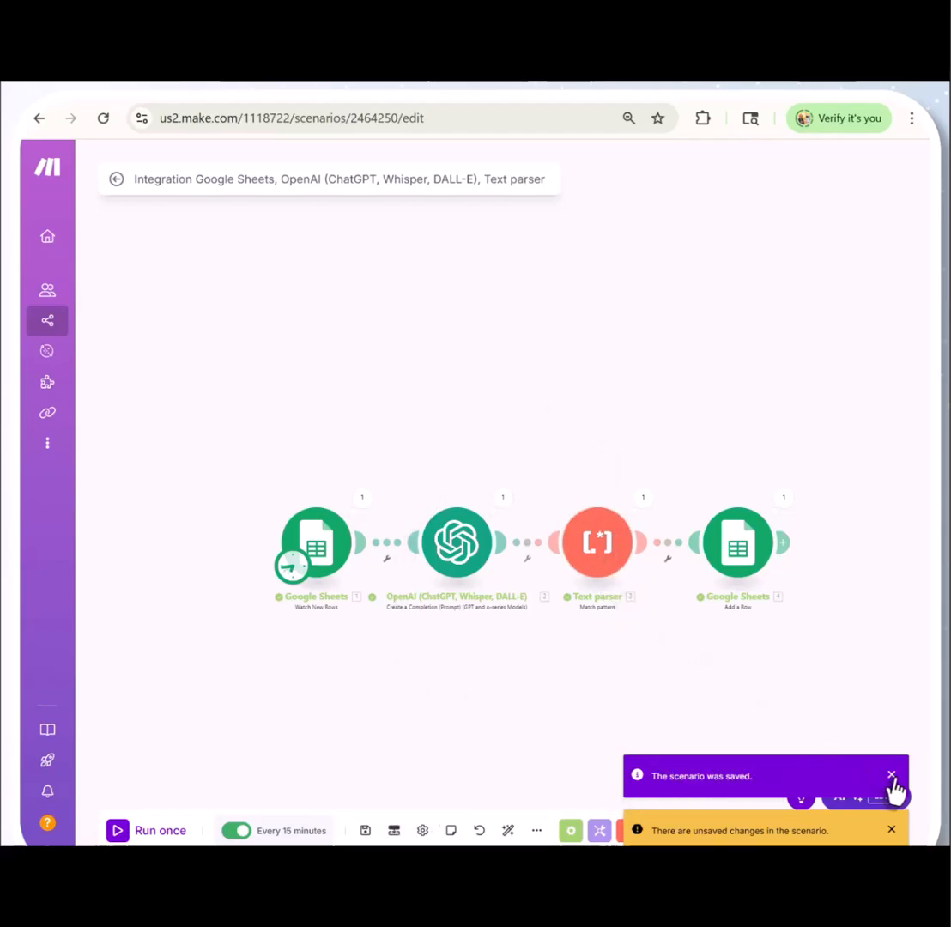
{"action": "left_click", "coordinate": [892, 837]}
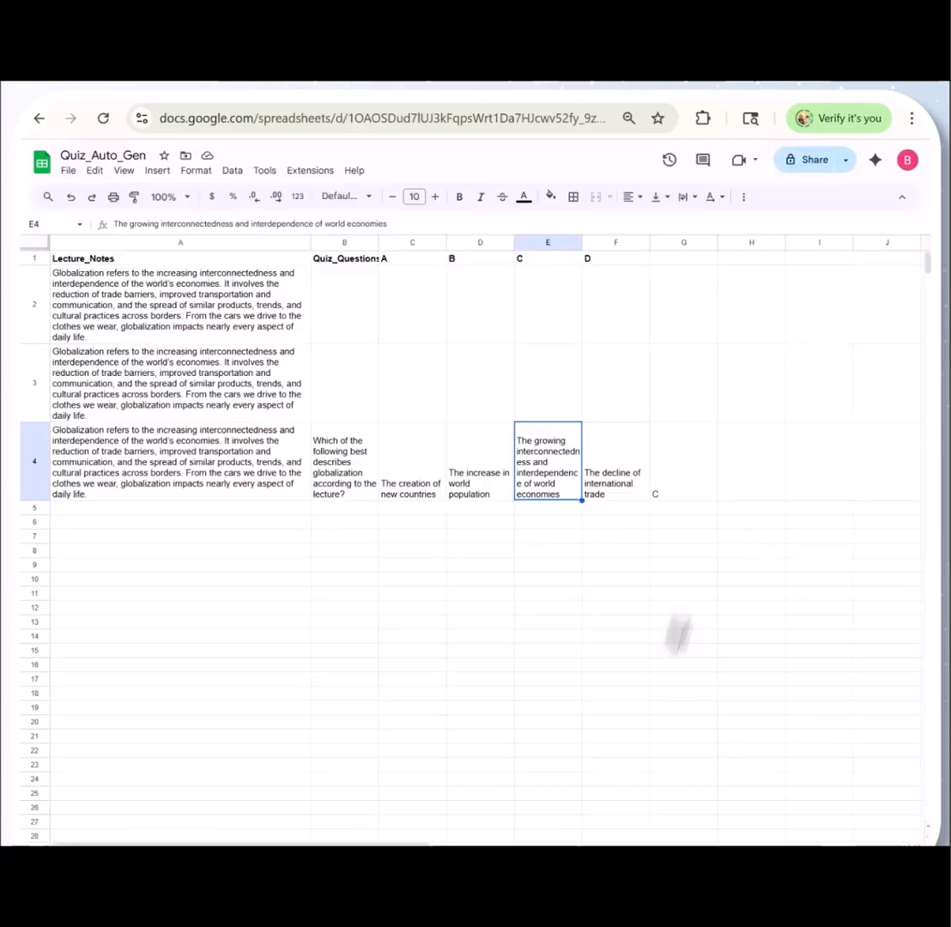
Paste the copied lecture note on the two main sides of globalization into A5 of the Quiz_Auto_Gen sheet and check the schedule in Make
{"action": "left_click", "coordinate": [94, 509]}
{"action": "right_click", "coordinate": [93, 515]}
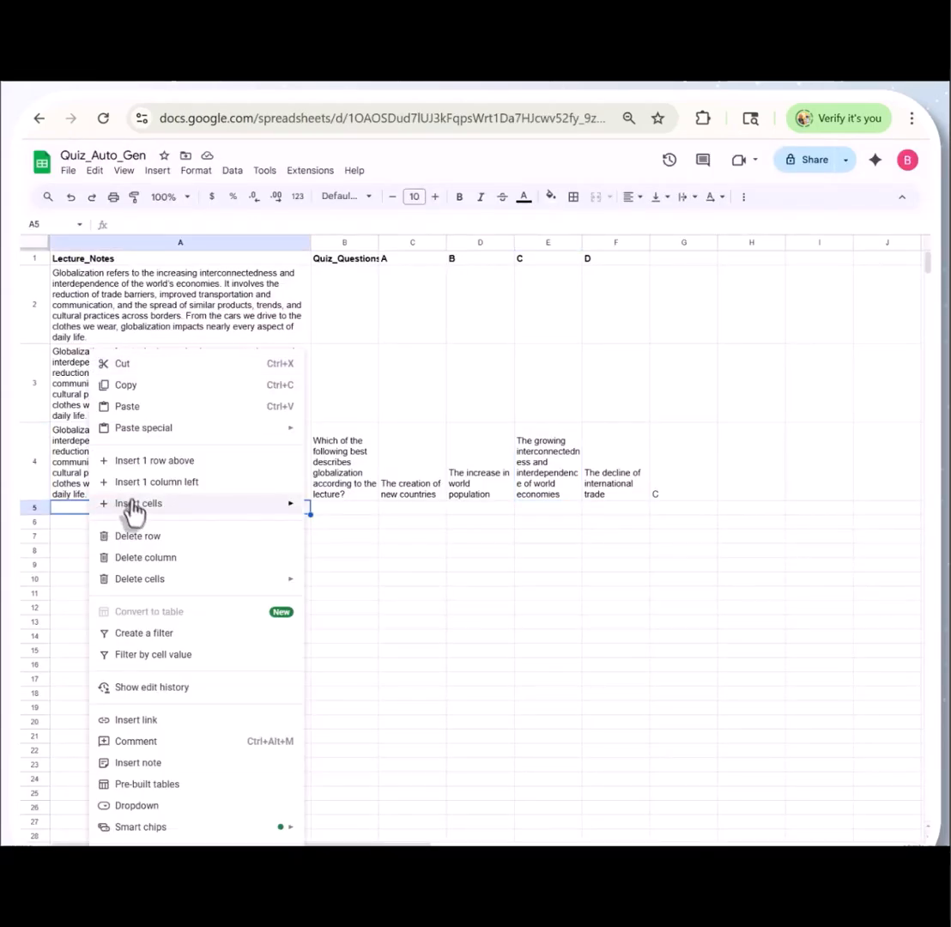
{"action": "left_click", "coordinate": [129, 405]}
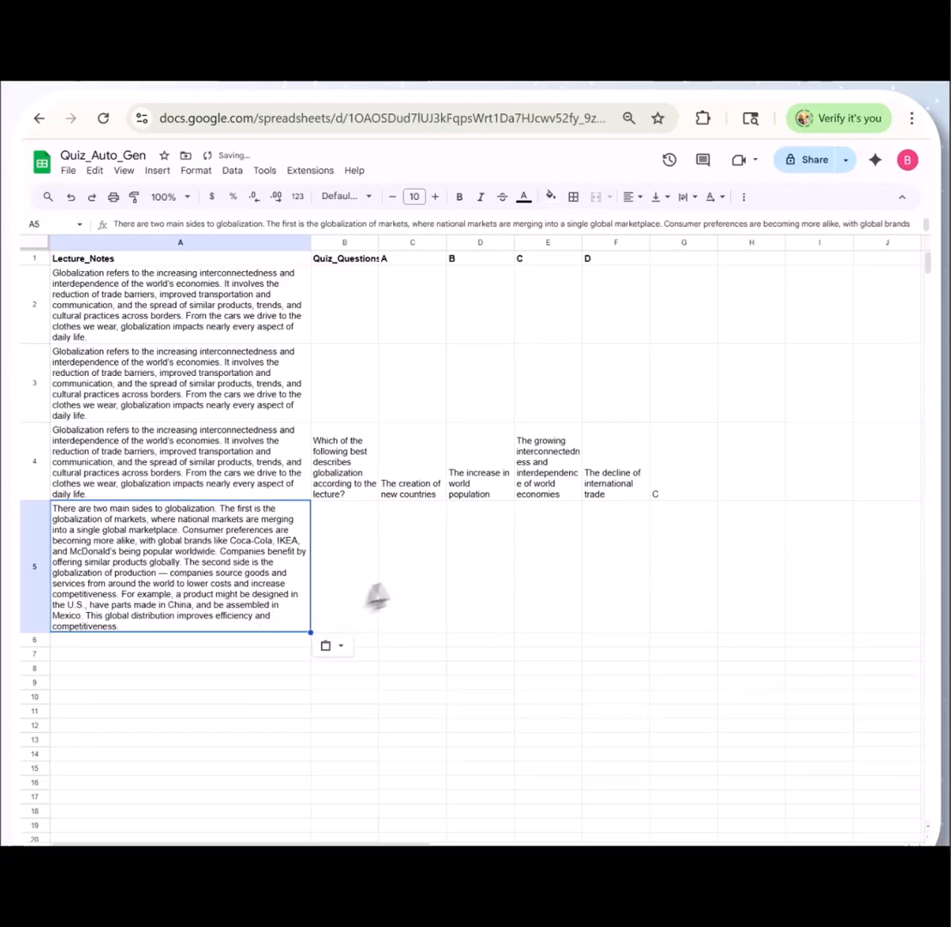
{"action": "left_click", "coordinate": [240, 102]}
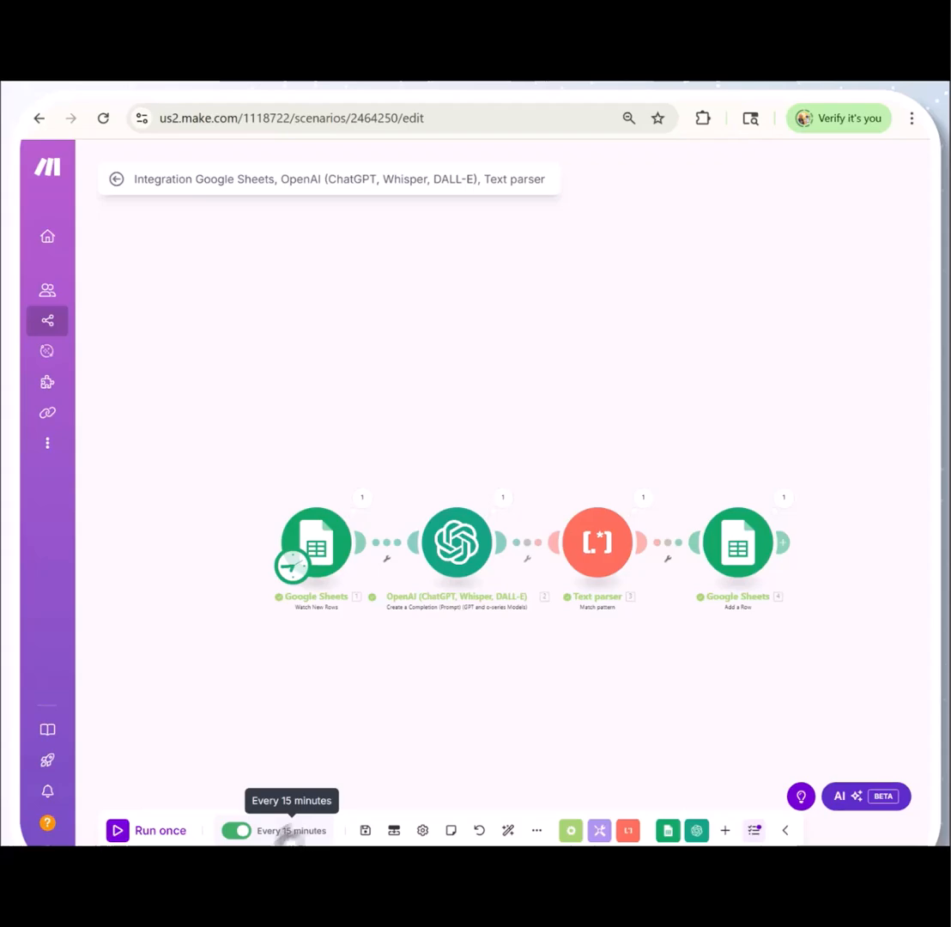
{"action": "left_click", "coordinate": [91, 74]}
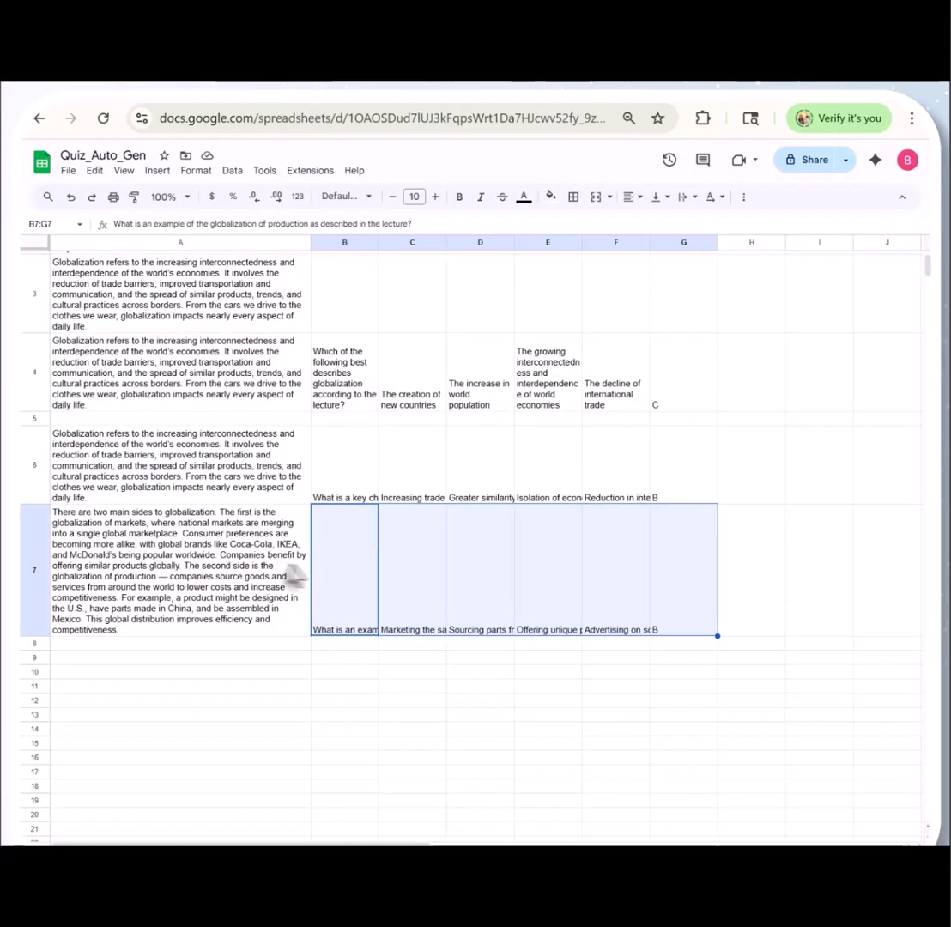
Turn on text wrapping for the newly generated questions and answers in B6:G7 of the Quiz_Auto_Gen sheet
{"action": "left_click_drag", "start_coordinate": [347, 473], "coordinate": [674, 575]}
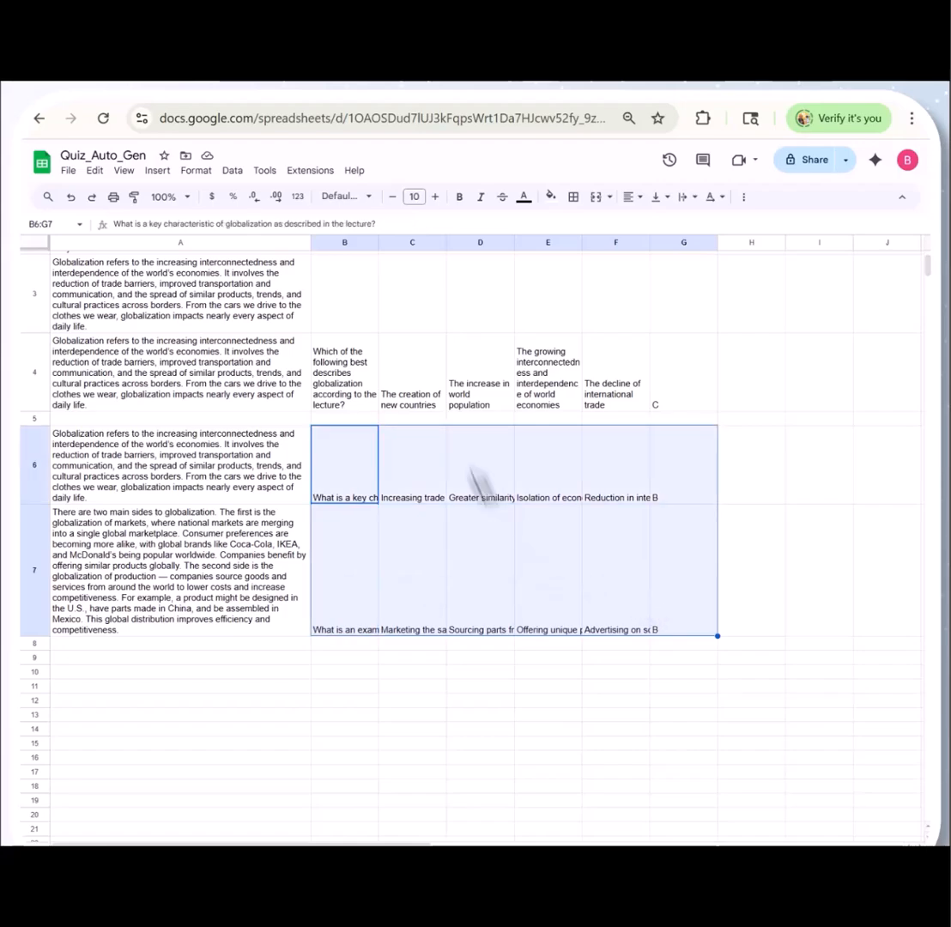
{"action": "left_click", "coordinate": [196, 169]}
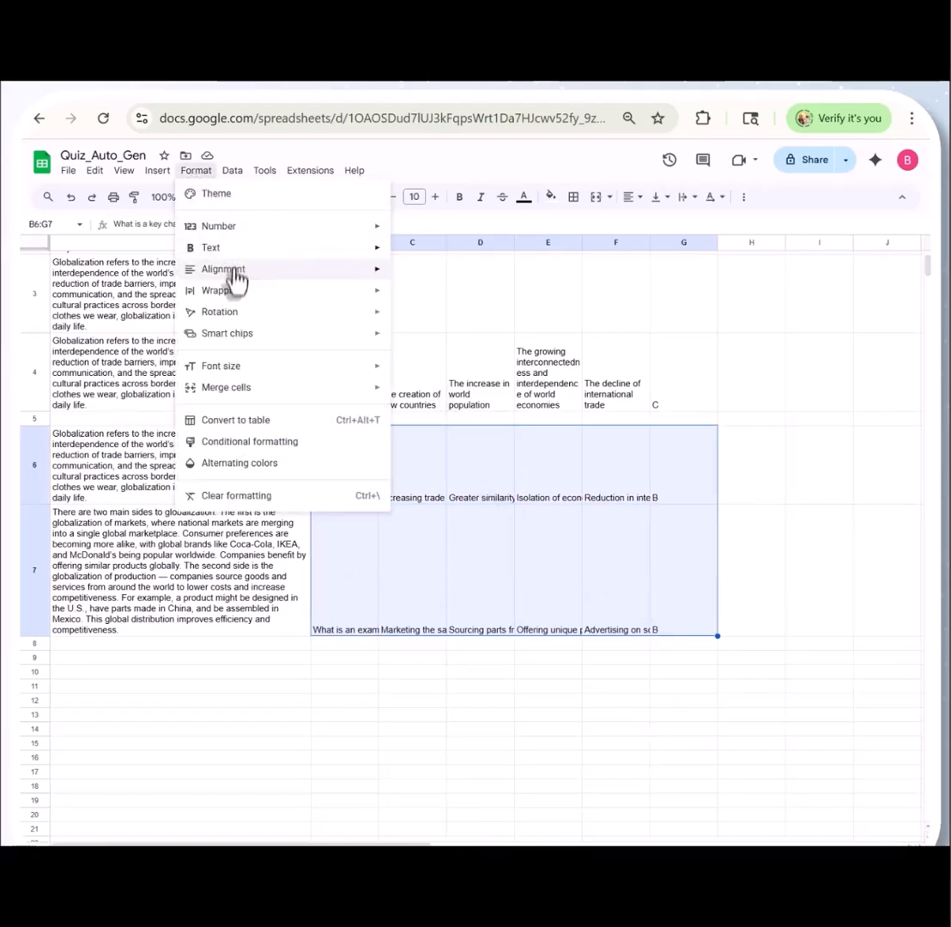
{"action": "mouse_move", "coordinate": [249, 369]}
{"action": "mouse_move", "coordinate": [240, 296]}
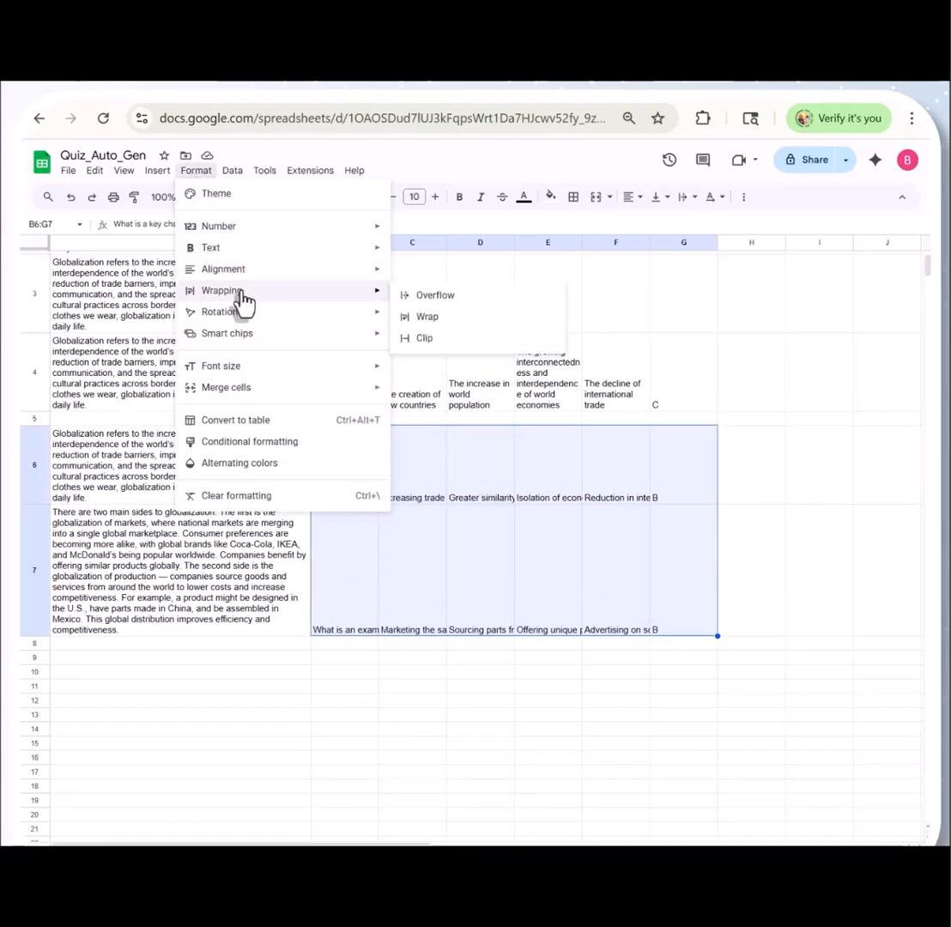
{"action": "left_click", "coordinate": [410, 316]}
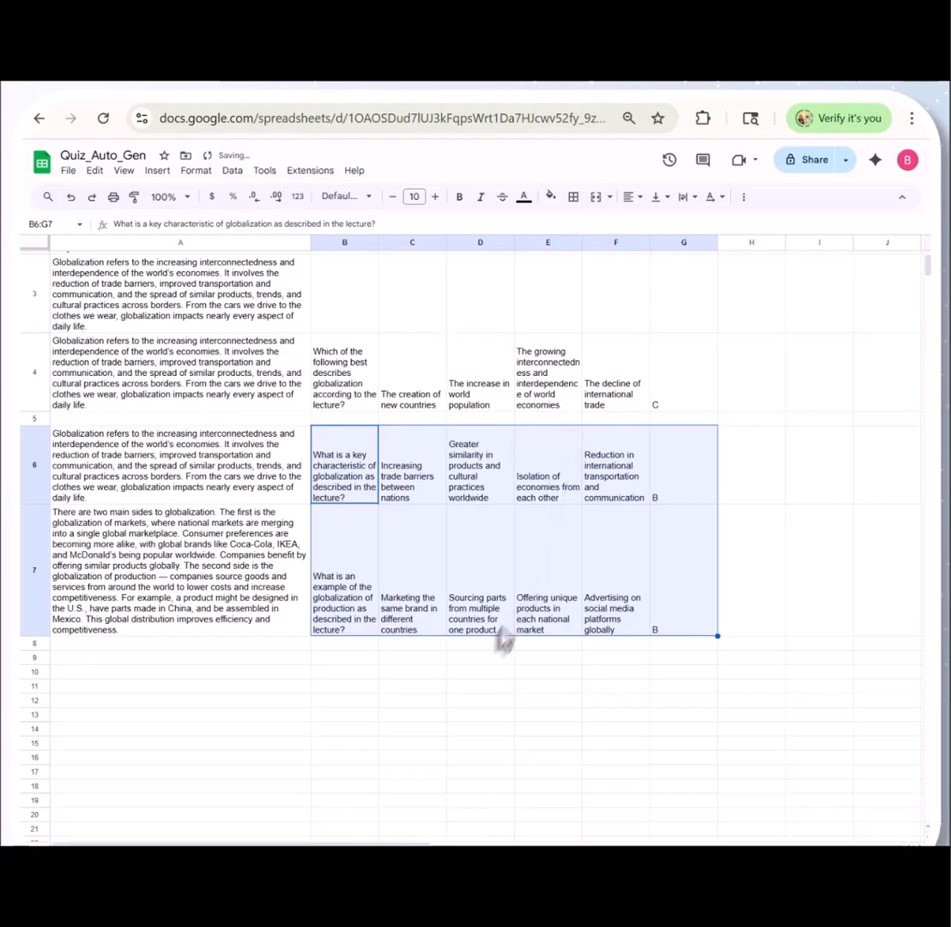
{"action": "left_click", "coordinate": [476, 662]}
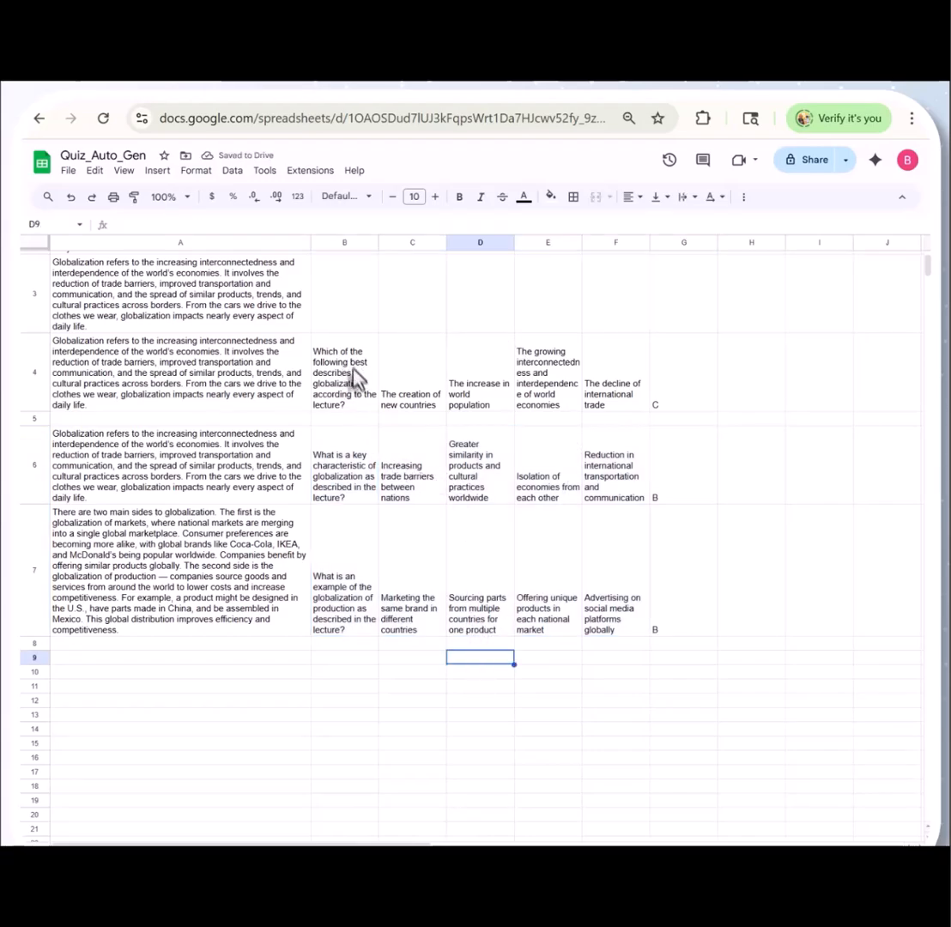